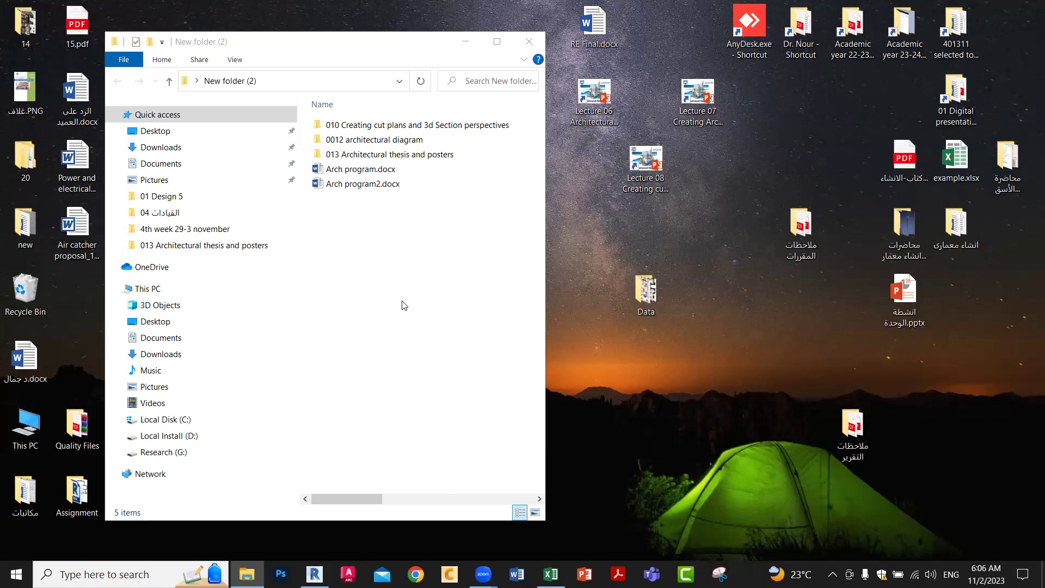
# Step: Open Arch program.docx, dismiss the Grammarly pane and enlarge the page view to 80%
pyautogui.doubleClick(364, 169)
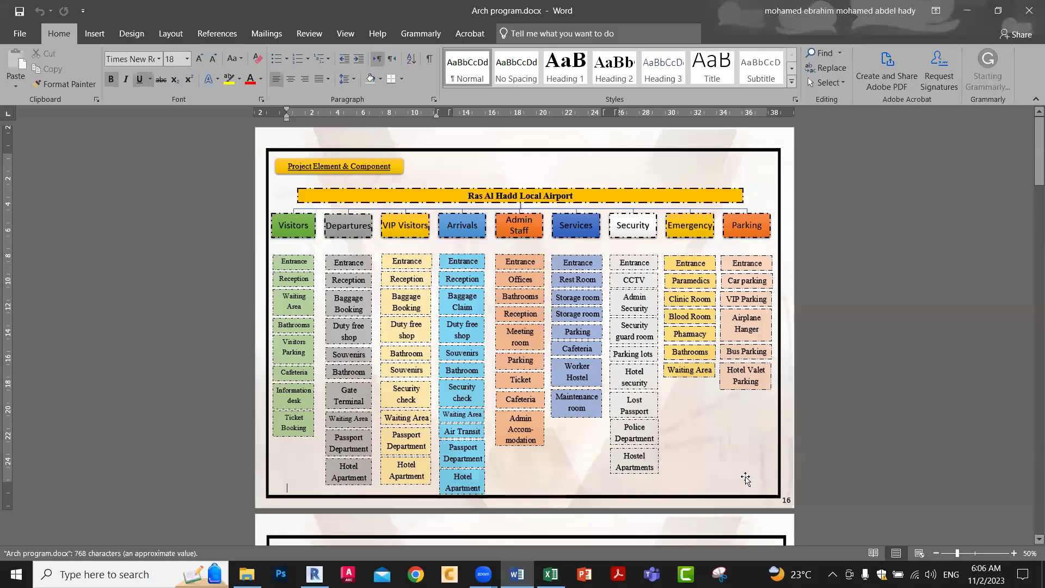
pyautogui.click(985, 70)
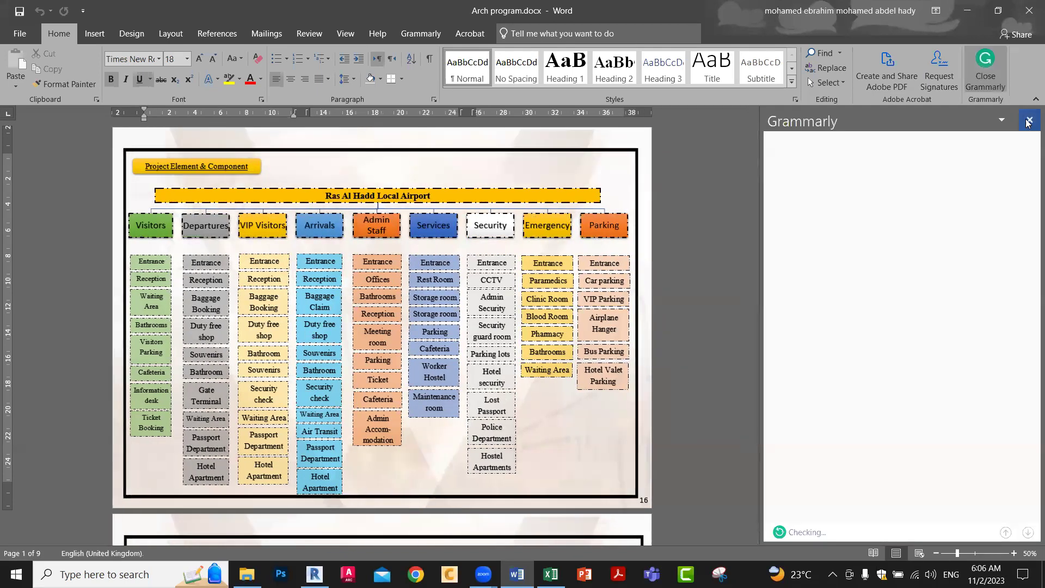
pyautogui.click(1029, 120)
pyautogui.scroll(2, 567, 273)
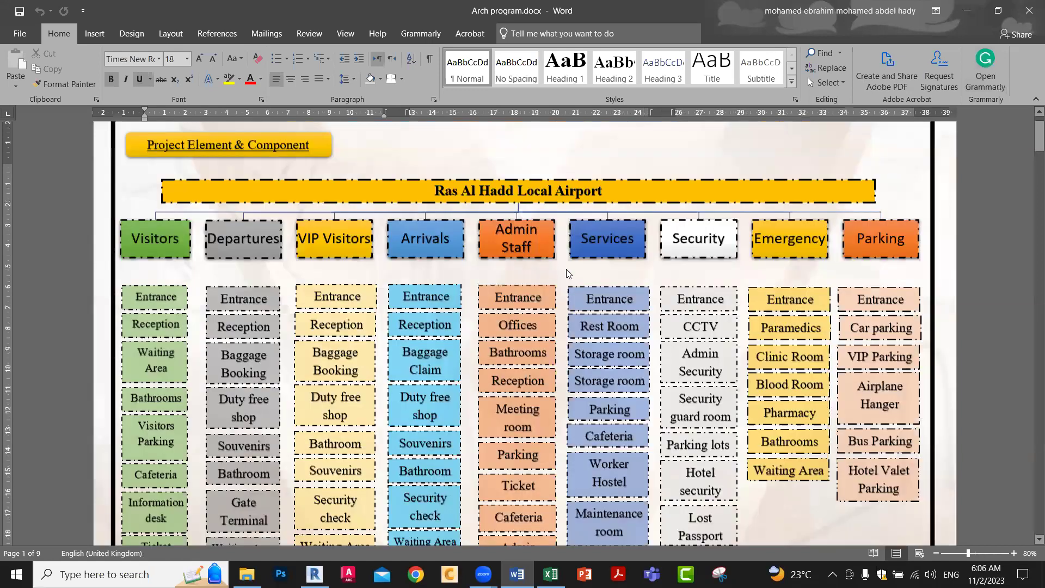
pyautogui.scroll(1, 567, 272)
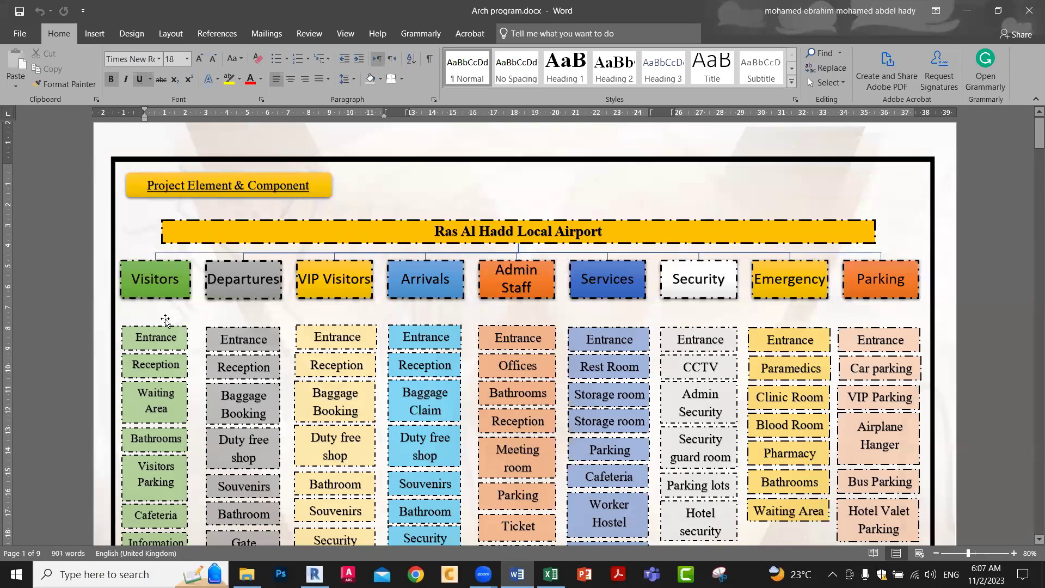
# Step: Examine the Ras Al Hadd Local Airport overview chart, reading the spaces listed under each user group
pyautogui.click(159, 288)
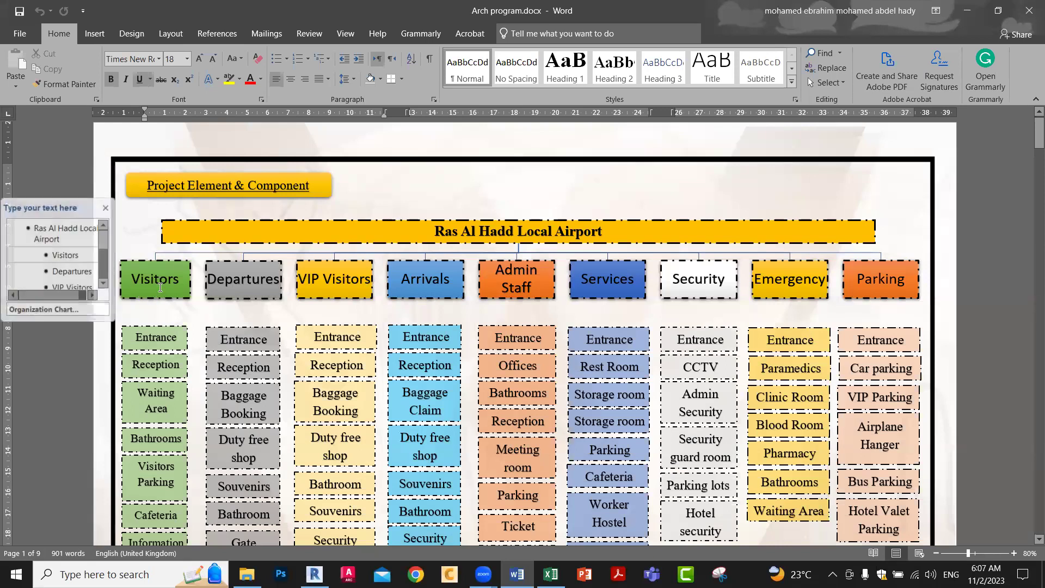
pyautogui.click(274, 317)
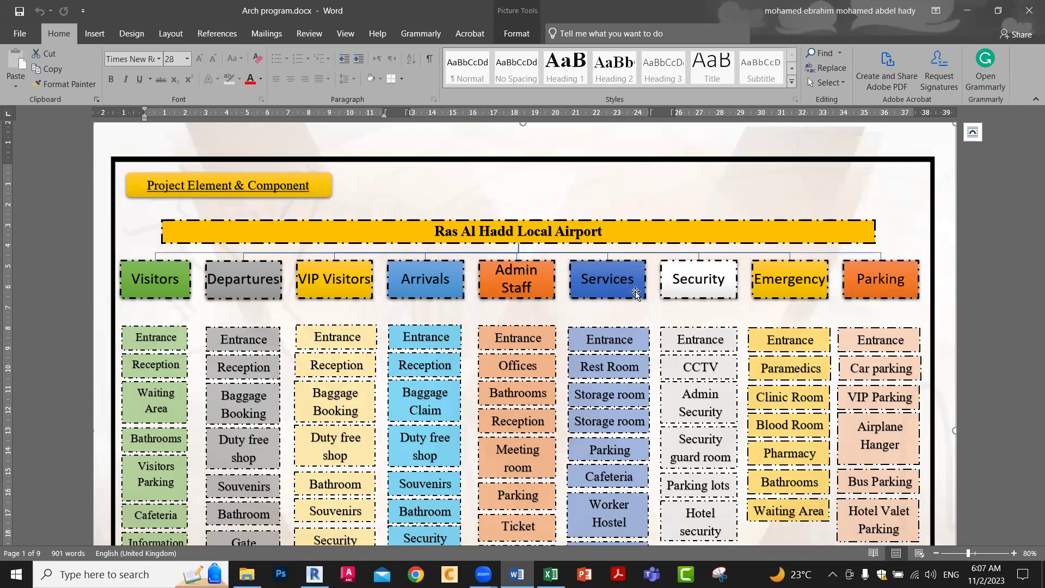
pyautogui.scroll(-3, 635, 293)
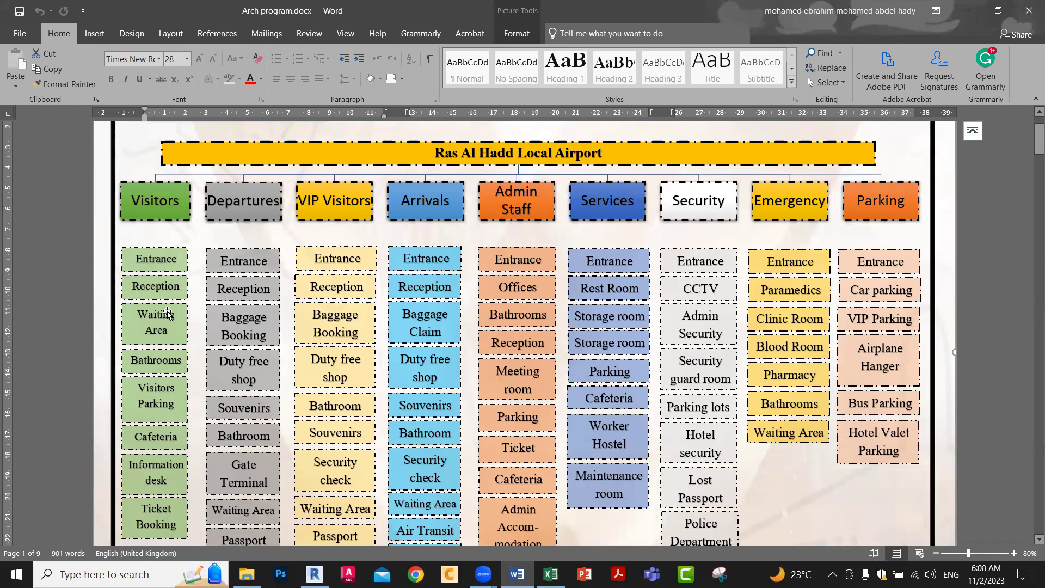
pyautogui.scroll(-5, 167, 436)
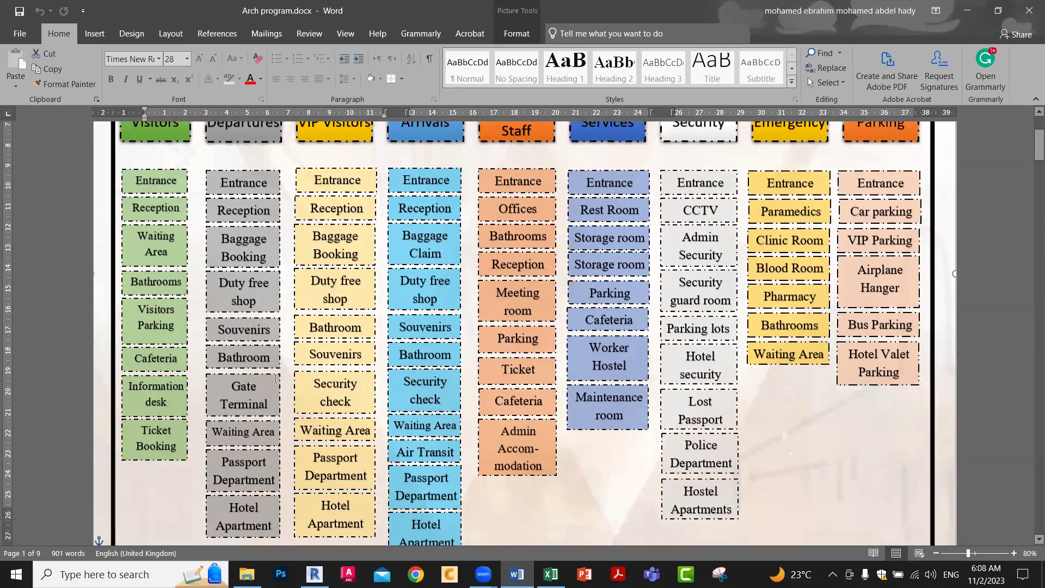
pyautogui.scroll(-5, 276, 381)
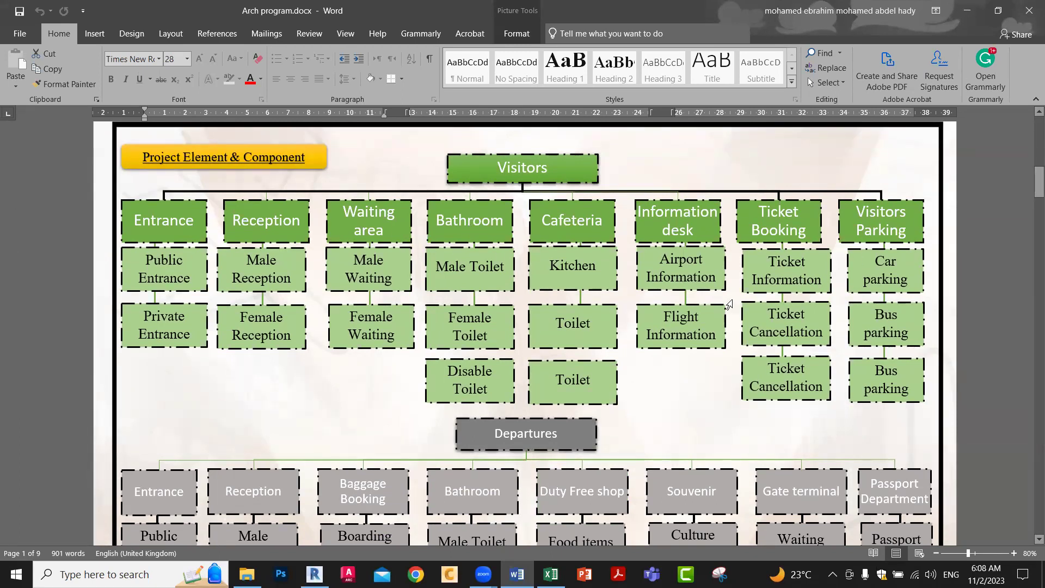
# Step: Examine the airport's detailed component charts for each group, from Visitors and Departures through Security, Emergency and Parking
pyautogui.scroll(-3, 676, 310)
pyautogui.scroll(-2, 578, 309)
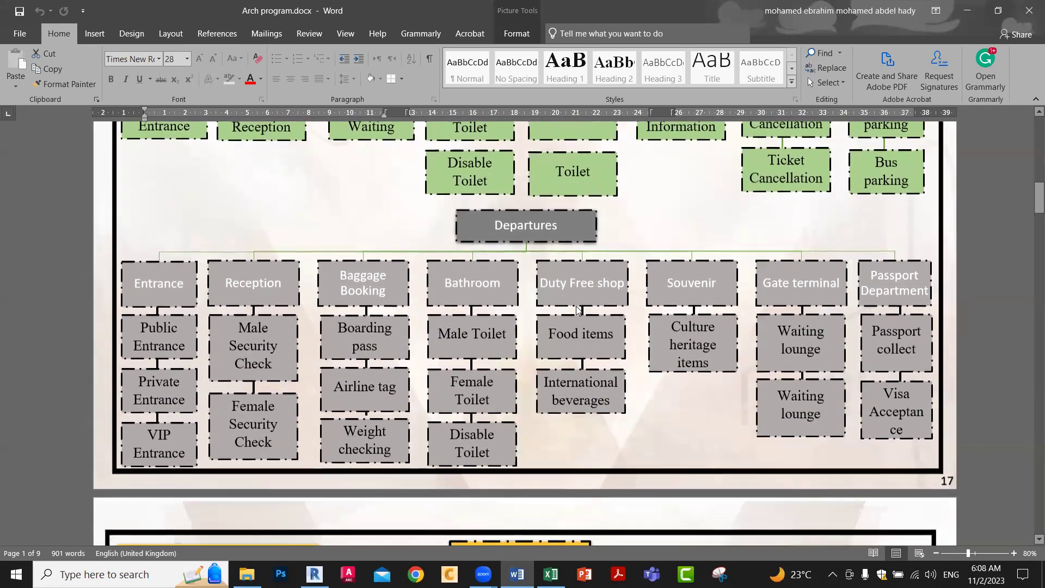
pyautogui.scroll(-5, 670, 322)
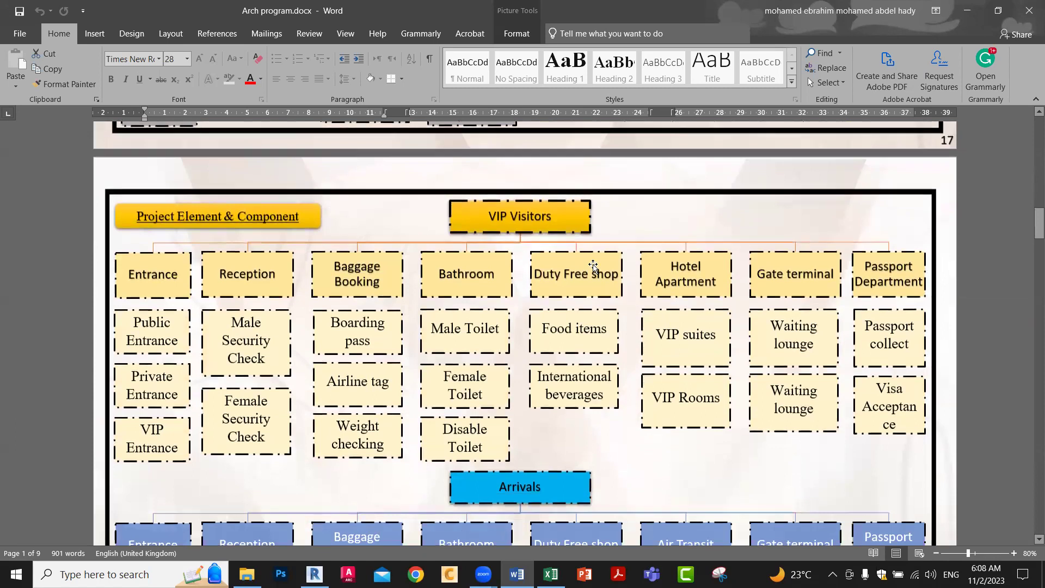
pyautogui.scroll(-6, 592, 267)
pyautogui.scroll(-7, 593, 269)
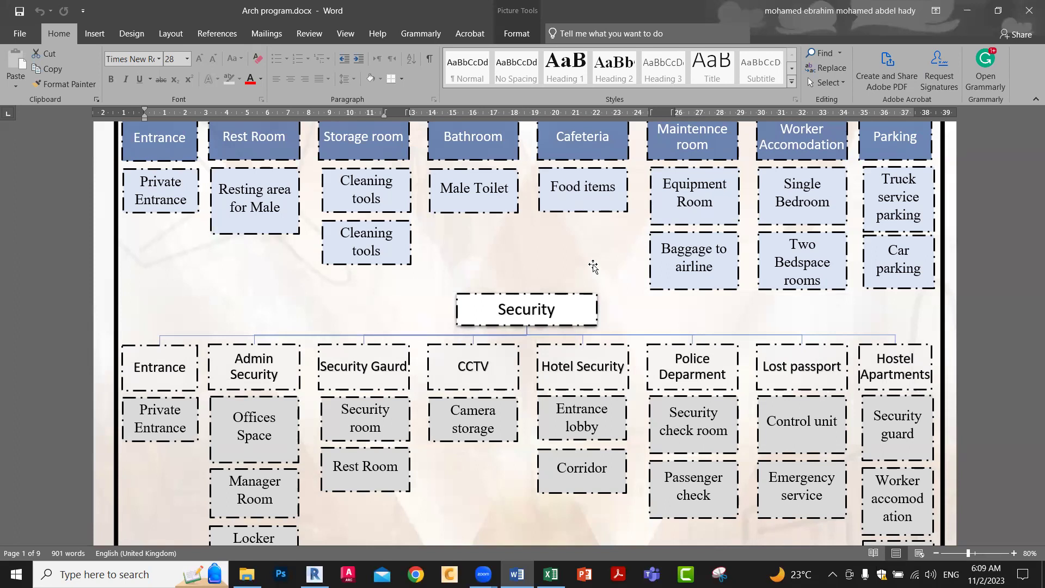
pyautogui.scroll(-8, 592, 266)
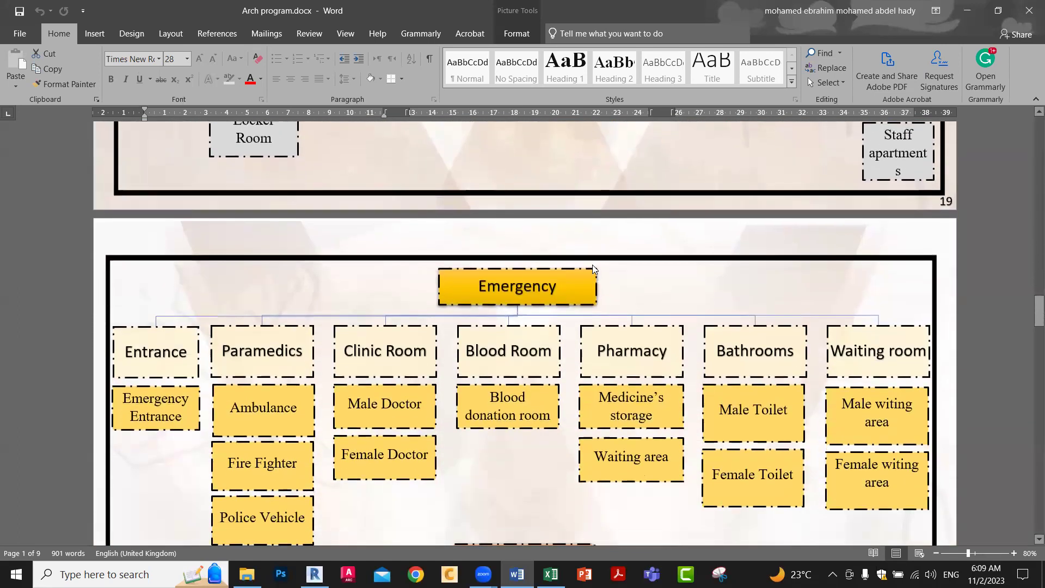
pyautogui.scroll(-5, 592, 265)
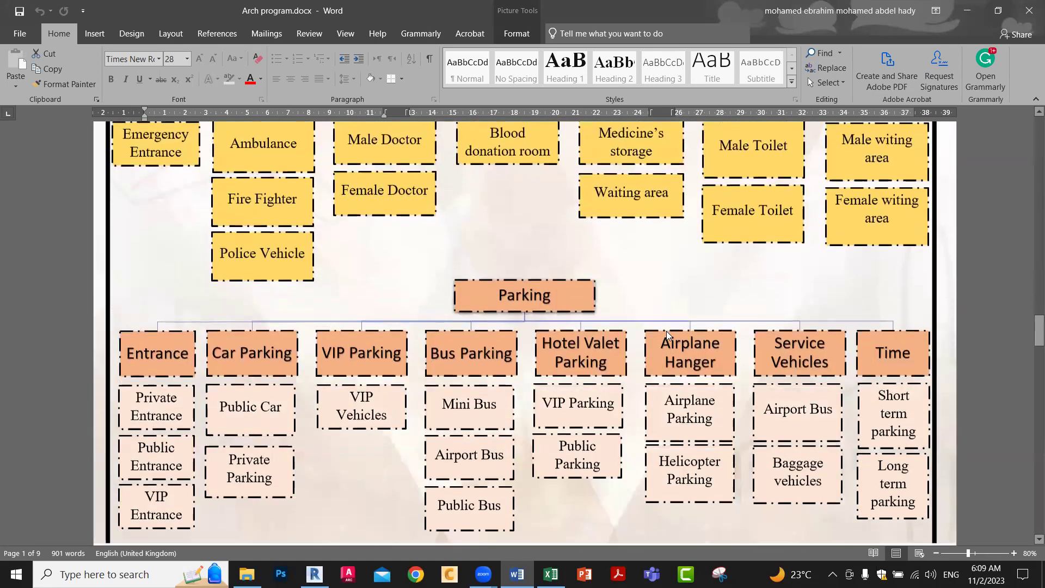
pyautogui.scroll(-2, 666, 333)
pyautogui.scroll(-5, 697, 343)
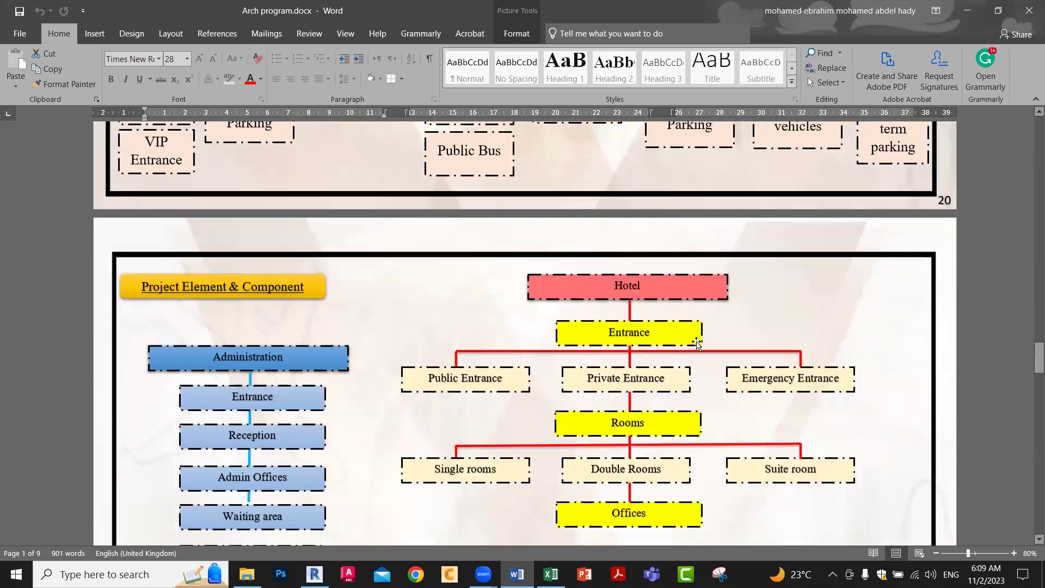
# Step: Examine the Administration and Hotel component charts, from their entrances down to the WC and waiting areas
pyautogui.scroll(-1, 697, 343)
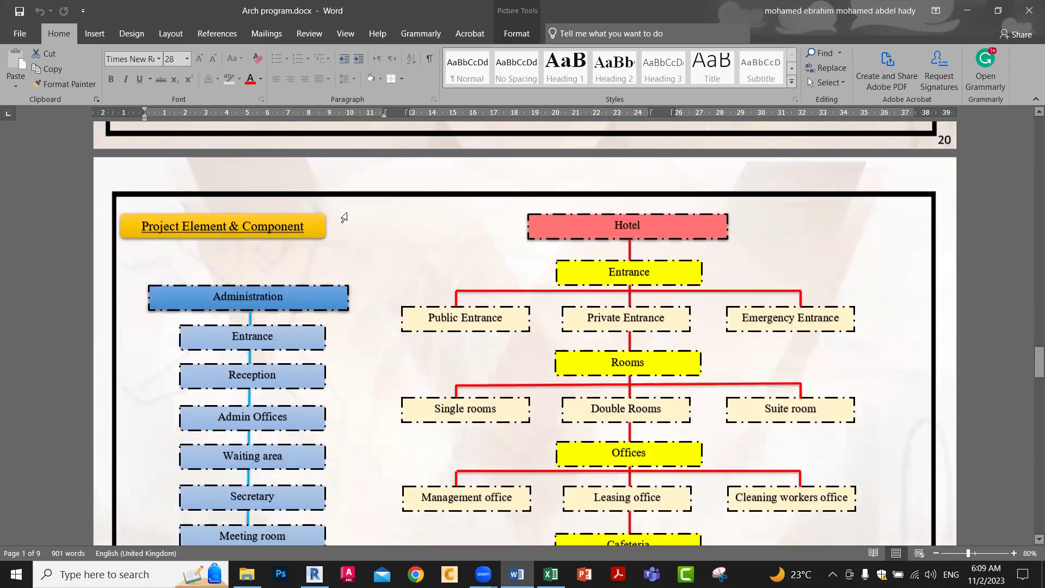
pyautogui.scroll(-1, 371, 251)
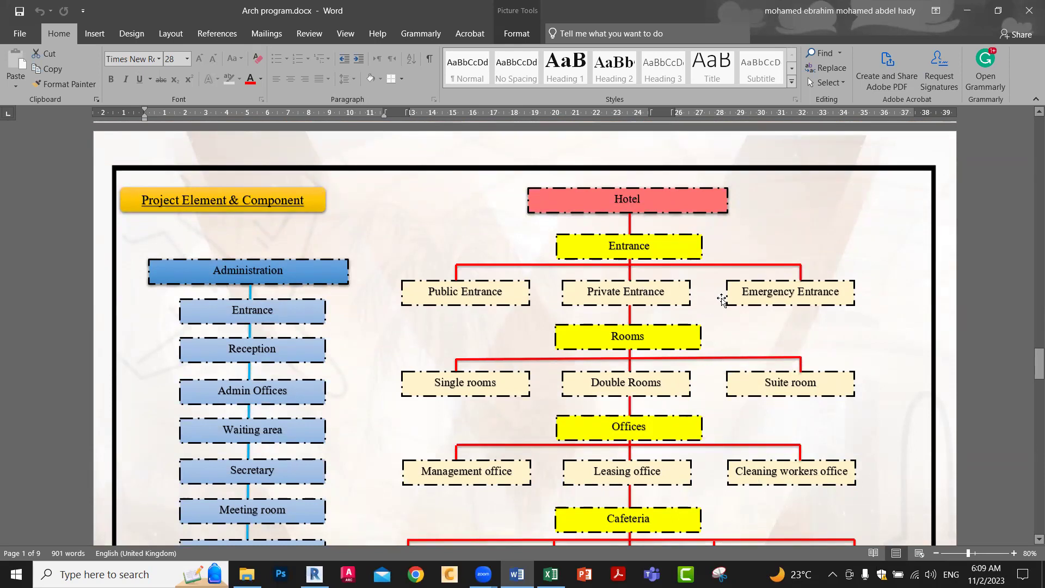
pyautogui.scroll(-5, 722, 299)
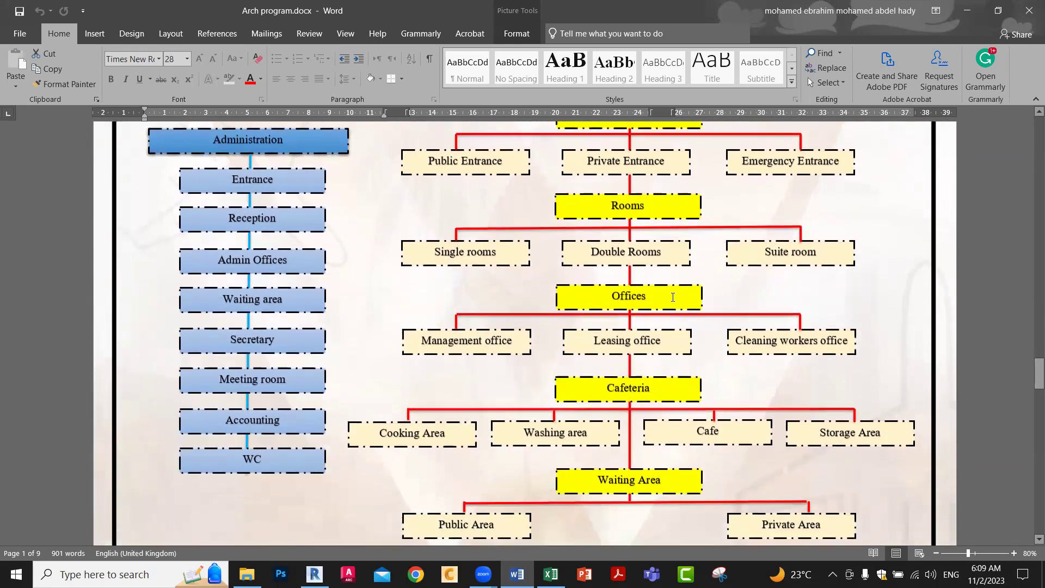
pyautogui.scroll(-2, 672, 292)
pyautogui.scroll(-4, 658, 327)
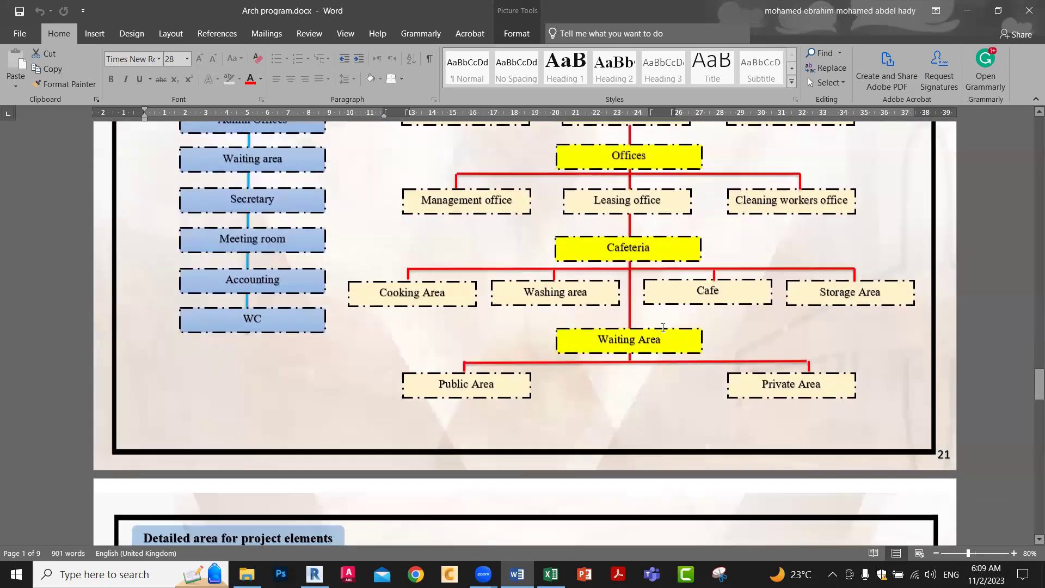
# Step: Examine the detailed area tables for Administration, Departures, Arrivals, Utilitarian Areas and Hotel, down to the total grand built-up area
pyautogui.scroll(-3, 657, 337)
pyautogui.scroll(-3, 657, 337)
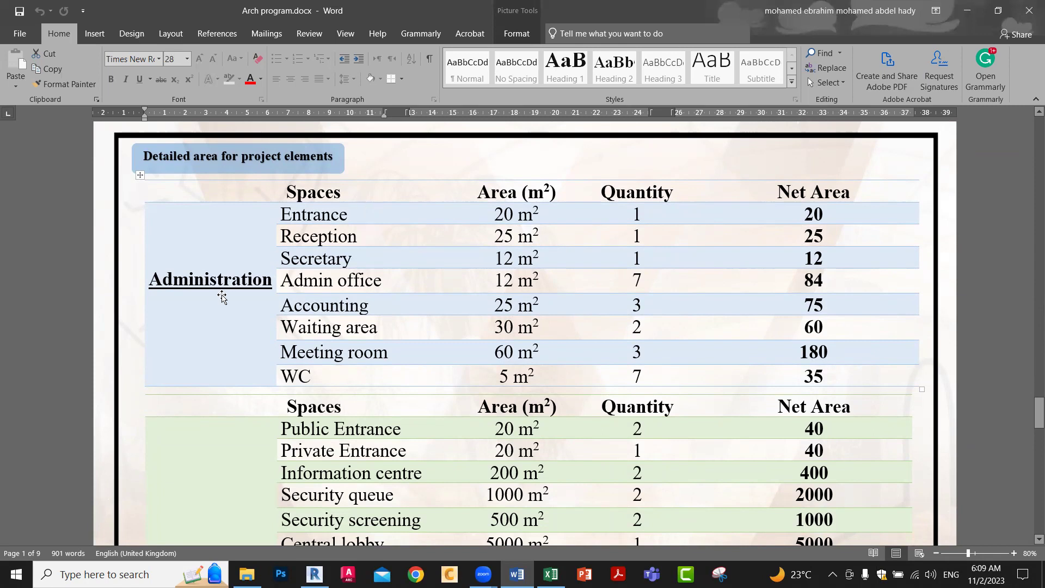
pyautogui.scroll(-5, 325, 341)
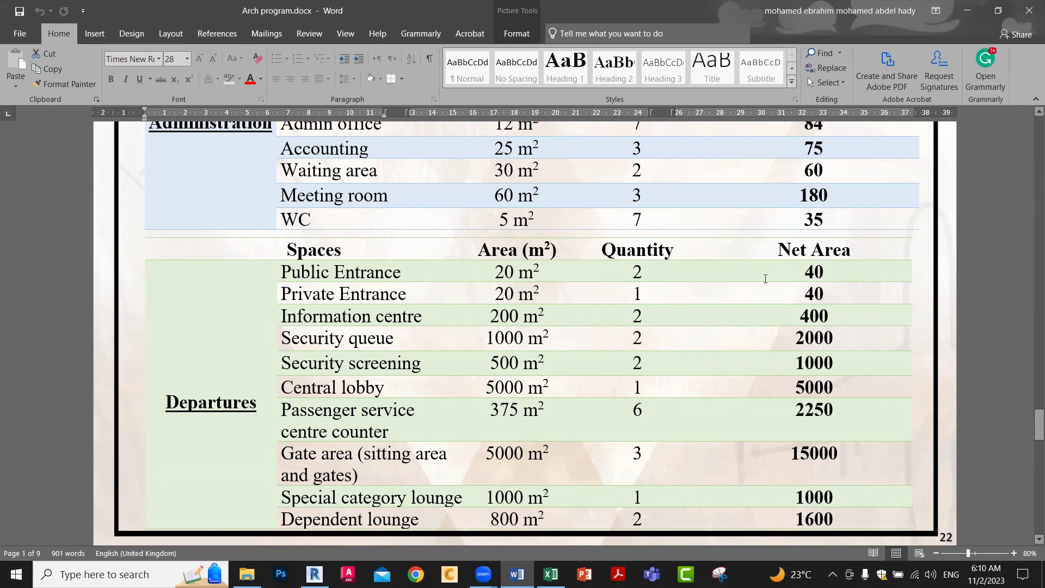
pyautogui.scroll(-8, 765, 279)
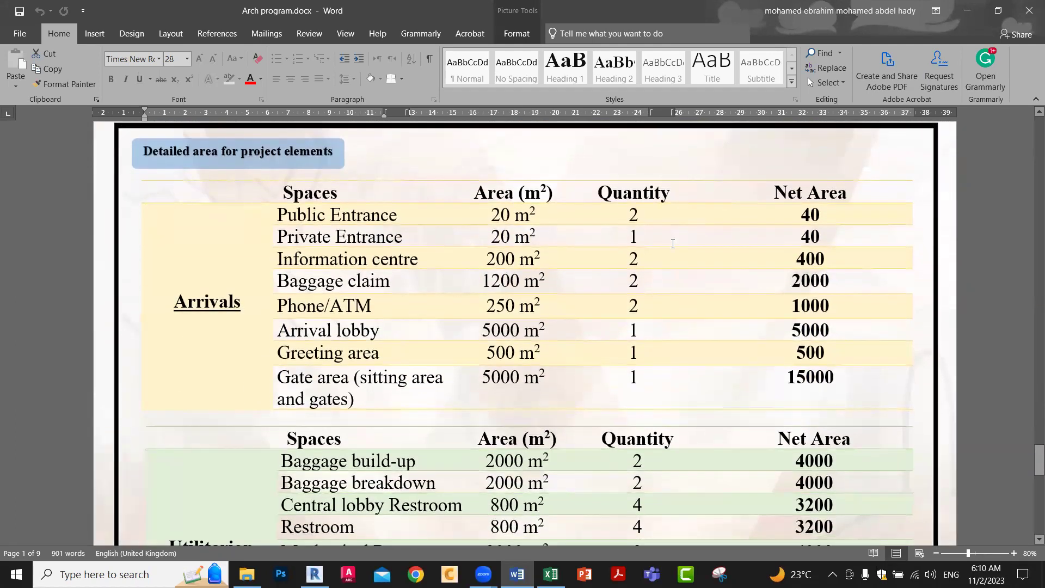
pyautogui.scroll(-4, 700, 289)
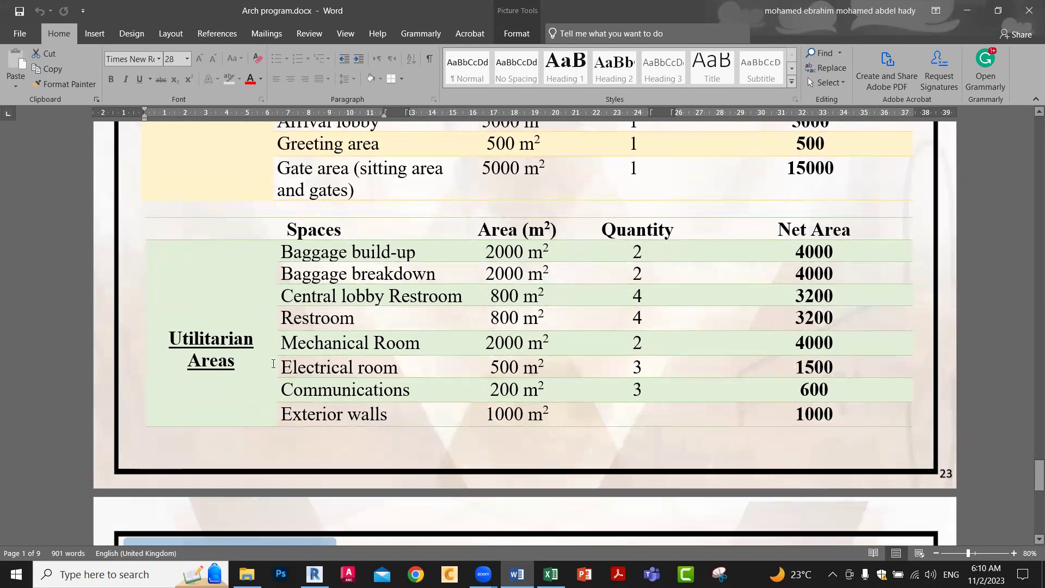
pyautogui.scroll(-2, 272, 365)
pyautogui.scroll(-6, 272, 364)
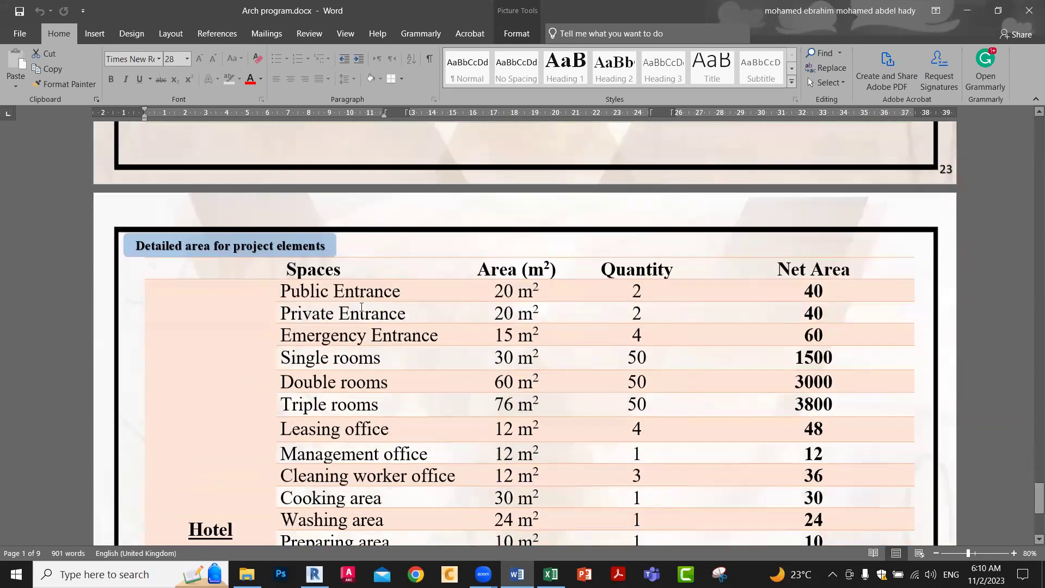
pyautogui.scroll(-4, 361, 307)
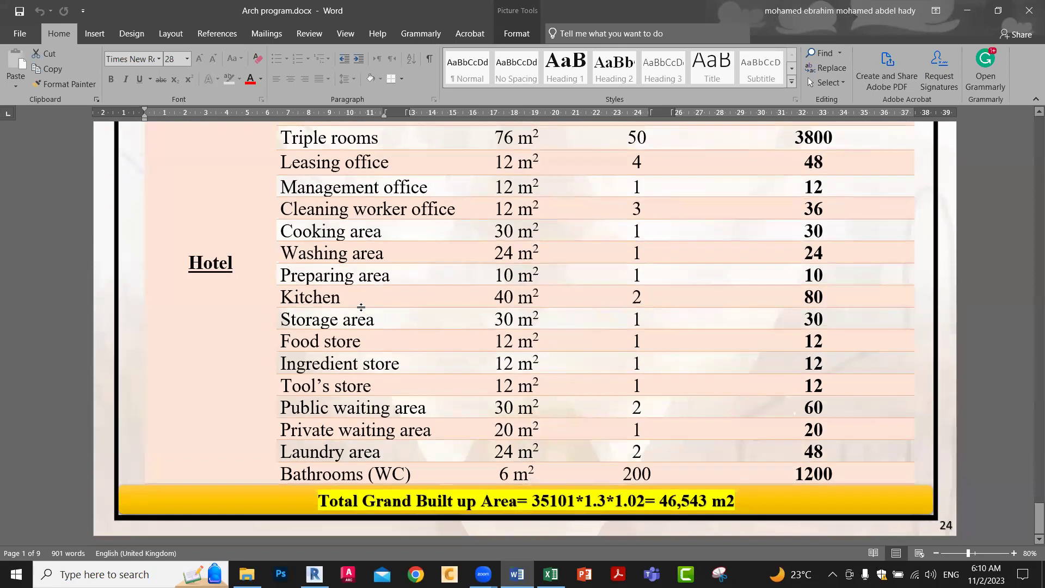
pyautogui.scroll(3, 361, 307)
pyautogui.scroll(-3, 361, 307)
# Step: Open Arch program2.docx from the same folder and dismiss the Grammarly pane
pyautogui.click(247, 574)
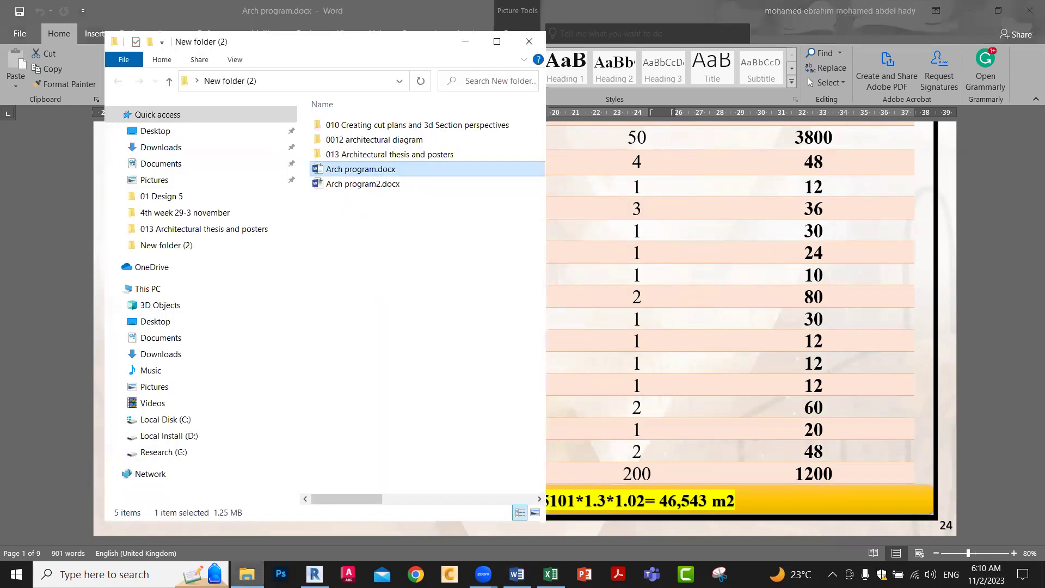
pyautogui.doubleClick(384, 184)
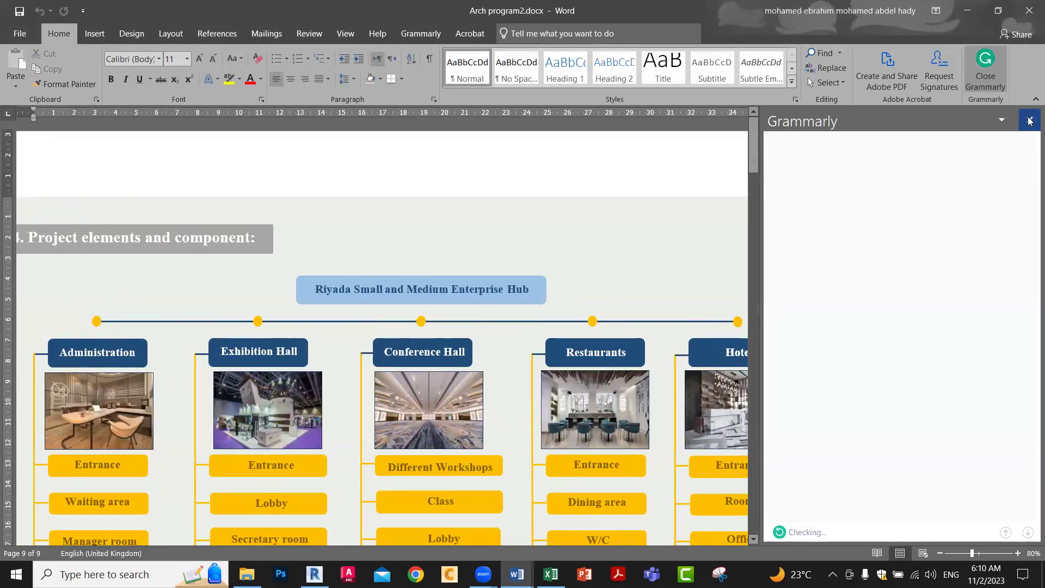
pyautogui.click(1030, 120)
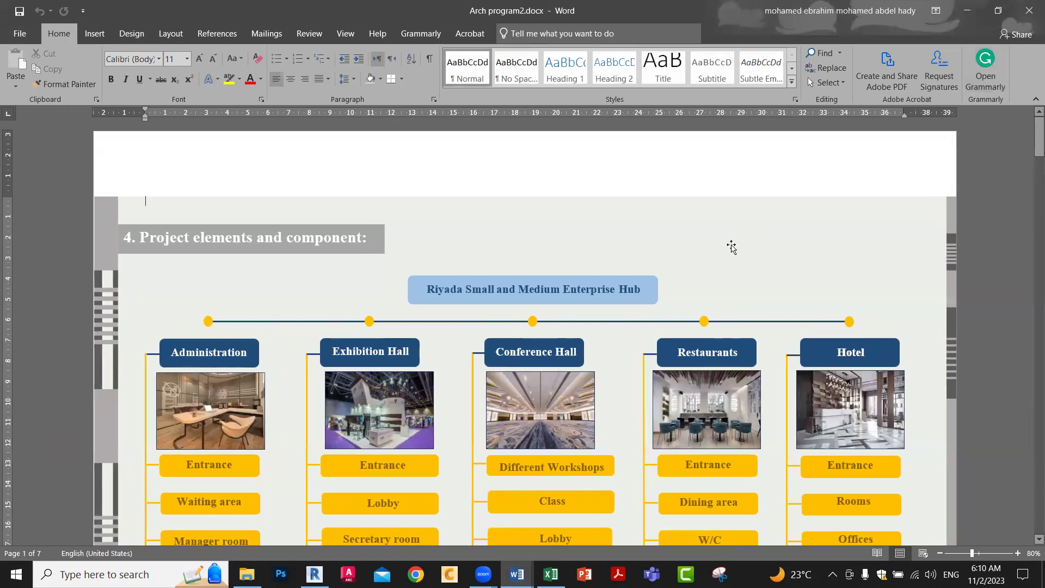
# Step: Examine the Riyada Small and Medium Enterprise Hub overview chart and the spaces listed under its five main buildings
pyautogui.scroll(-3, 731, 246)
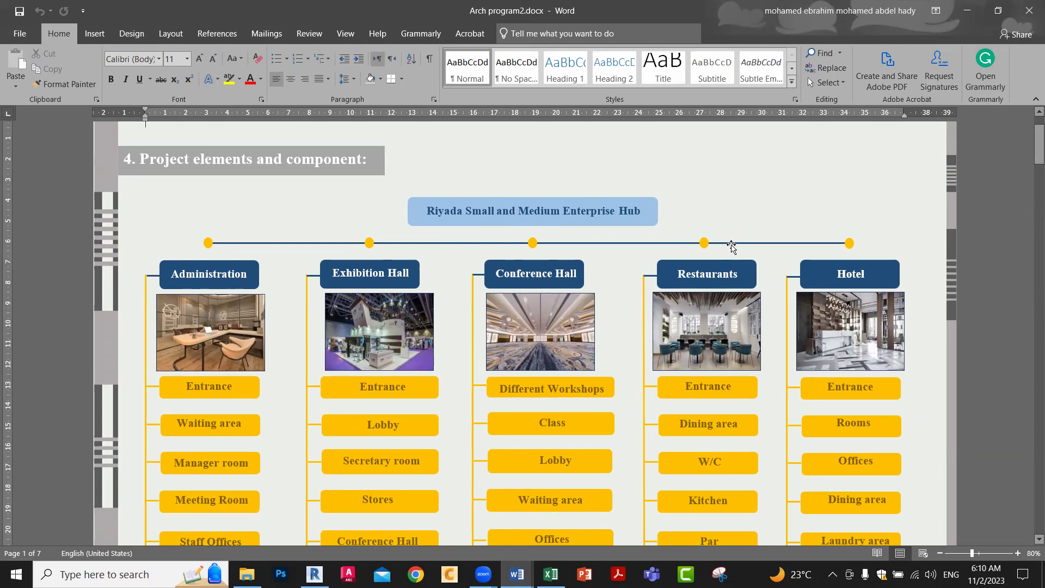
pyautogui.scroll(-4, 470, 168)
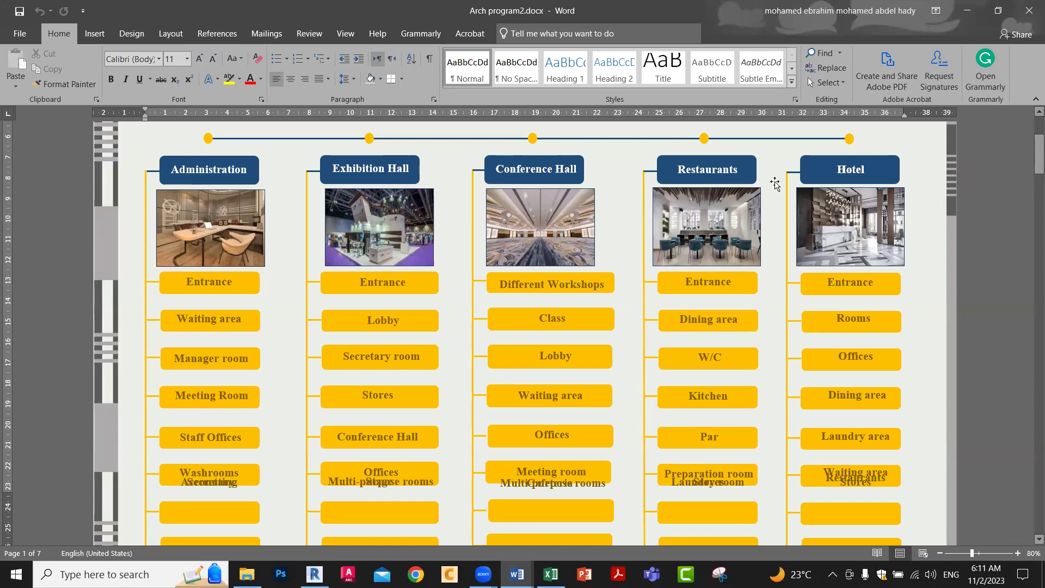
pyautogui.scroll(-3, 784, 243)
pyautogui.scroll(3, 783, 243)
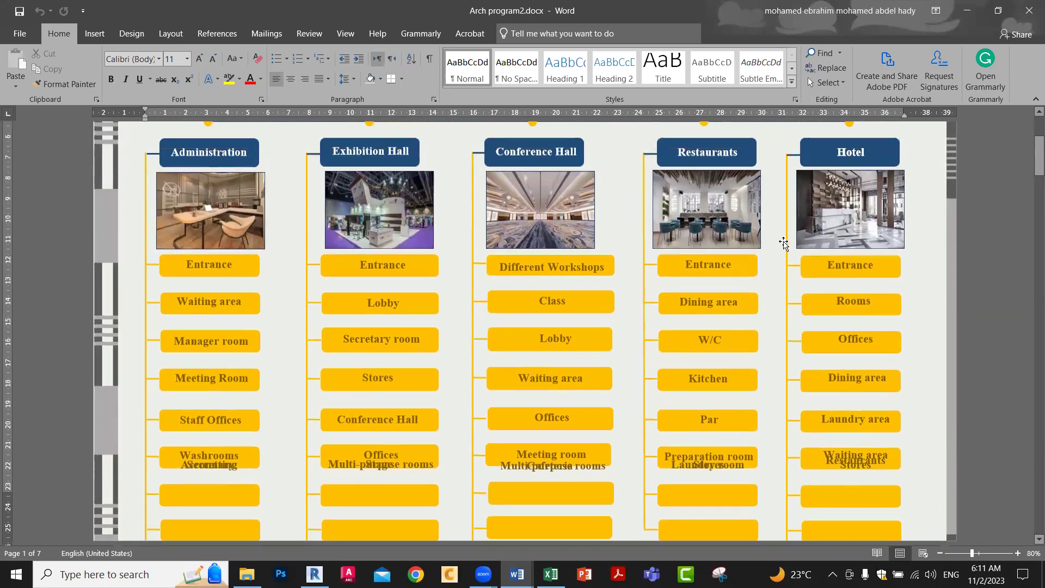
pyautogui.scroll(-7, 784, 243)
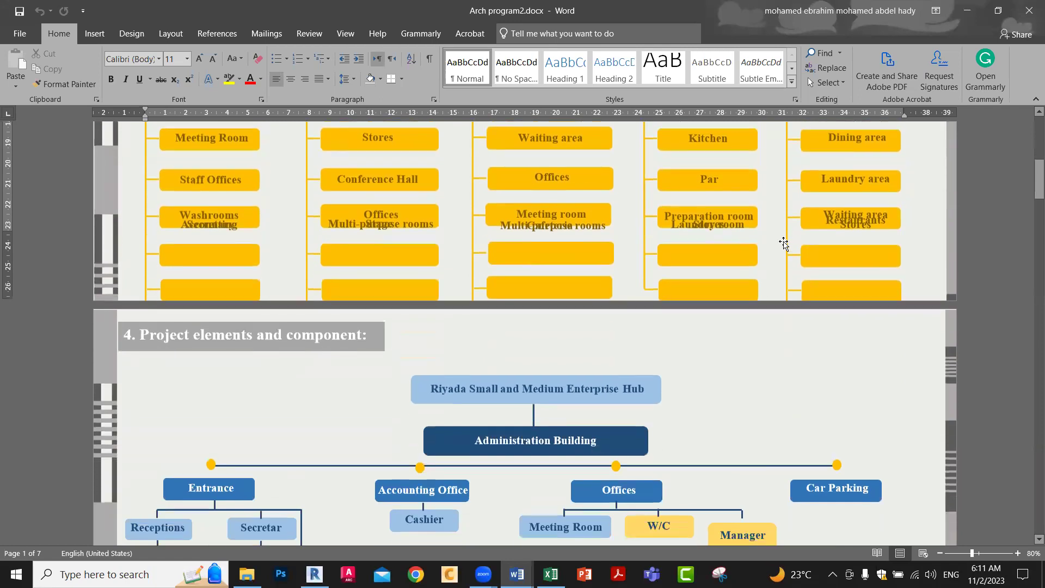
# Step: Examine the component charts for the Administration Building, Exhibition Hall, Conference Hall and Hotel, and the start of the detailed area table
pyautogui.scroll(-3, 784, 243)
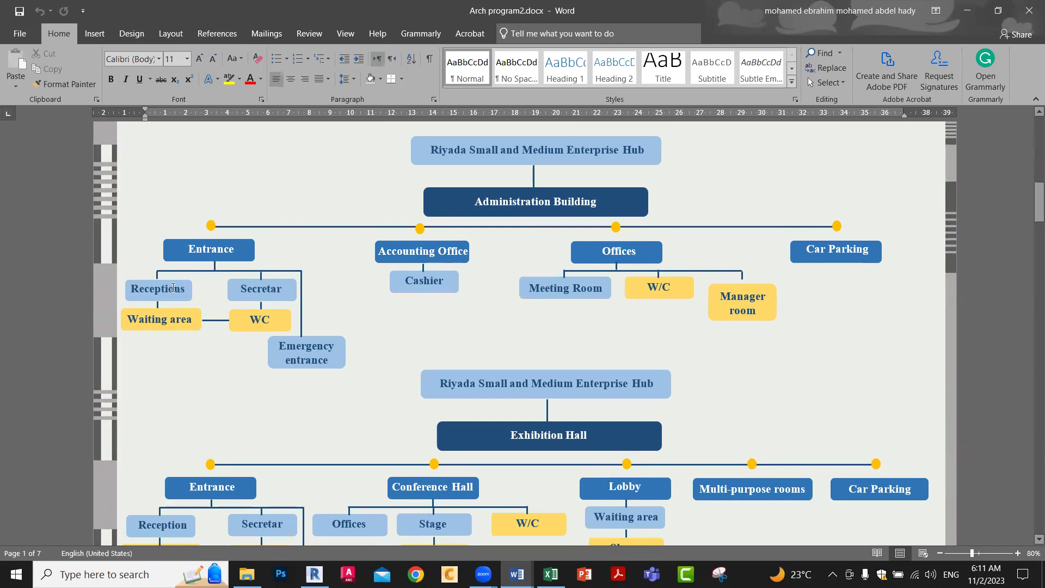
pyautogui.scroll(-1, 229, 359)
pyautogui.scroll(-15, 229, 359)
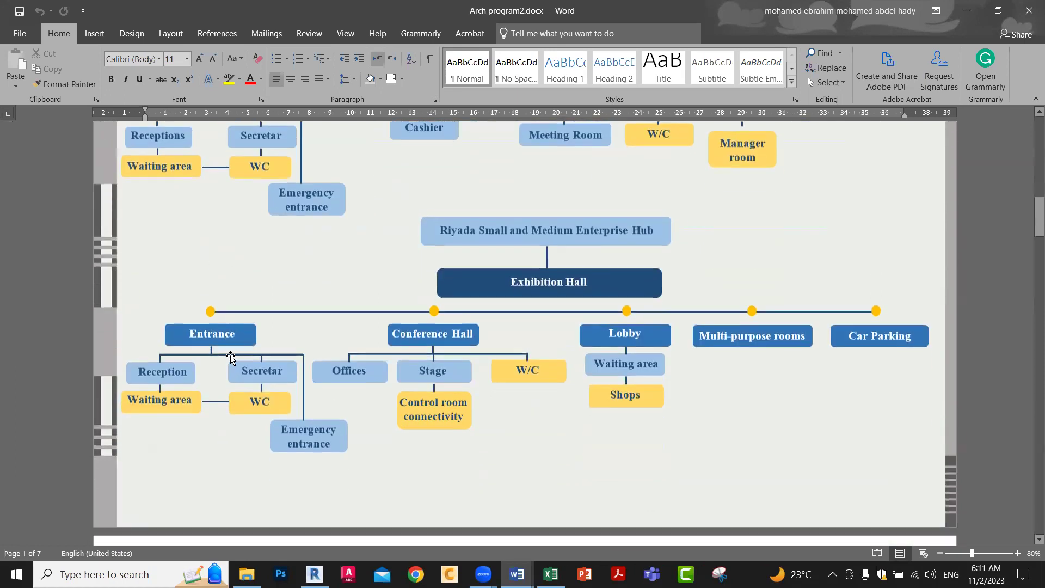
pyautogui.scroll(-5, 577, 304)
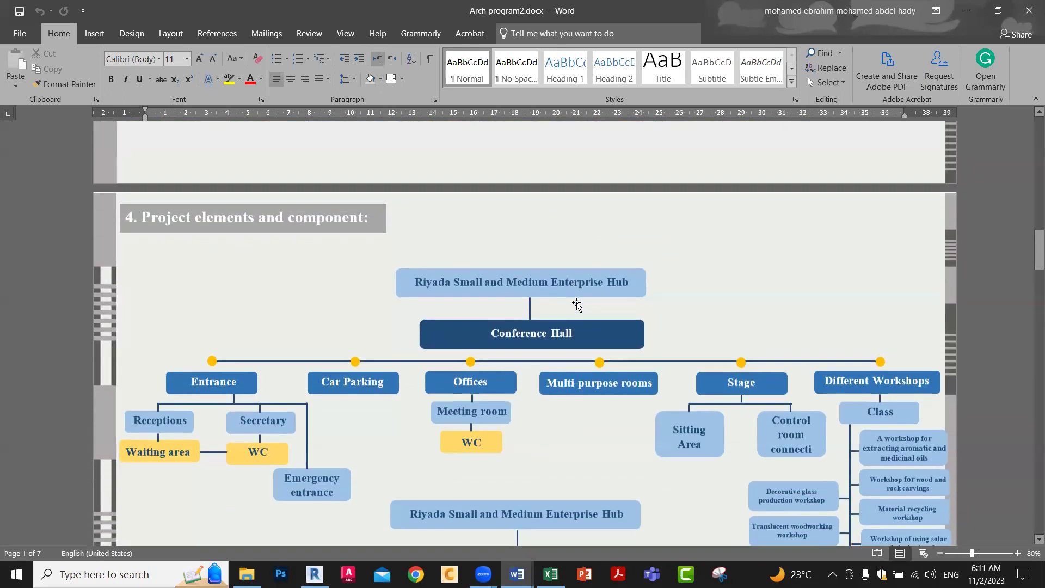
pyautogui.scroll(-10, 577, 304)
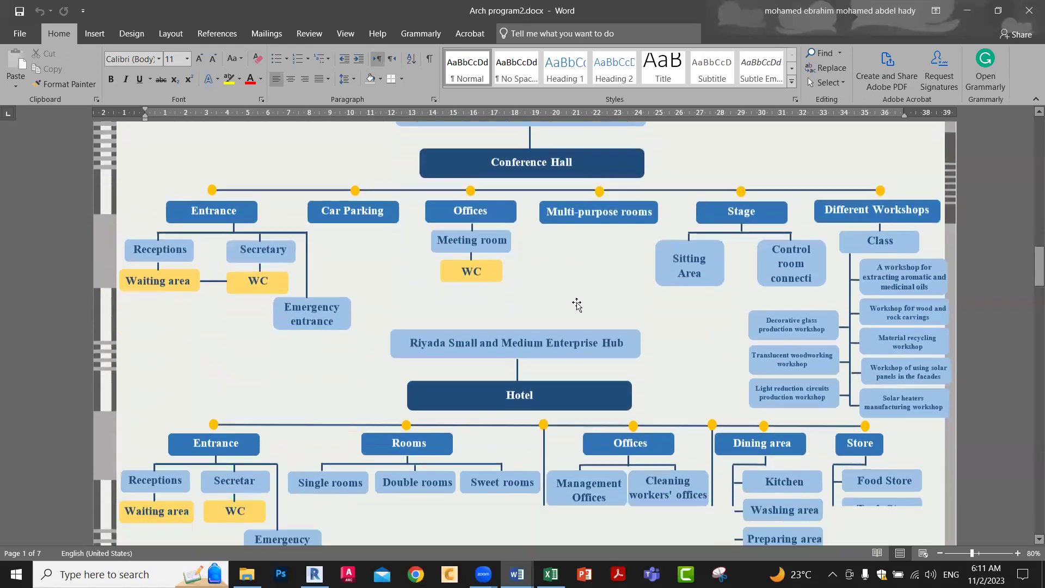
pyautogui.scroll(-10, 577, 303)
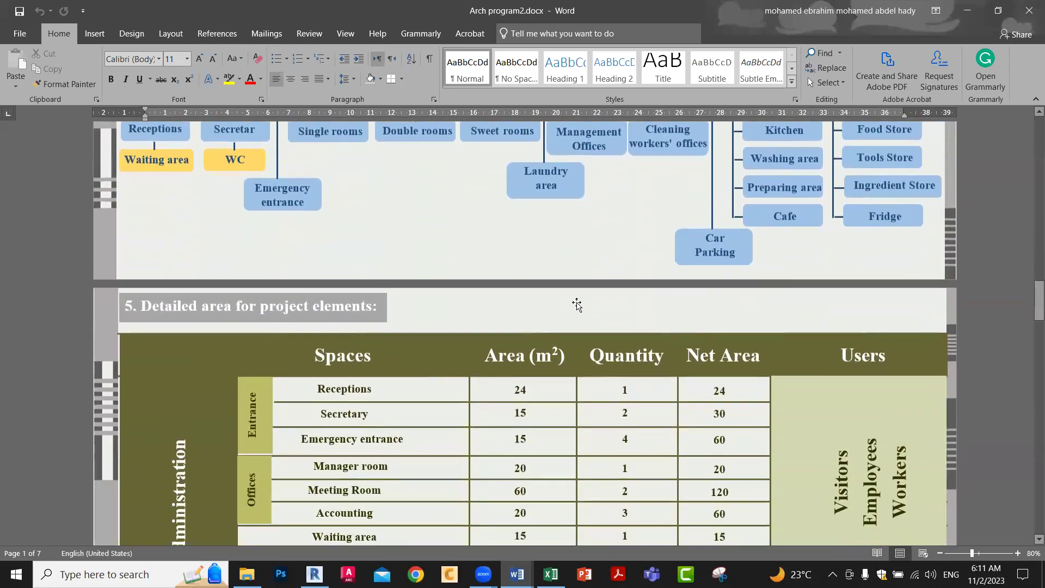
pyautogui.scroll(3, 577, 304)
pyautogui.scroll(-4, 576, 303)
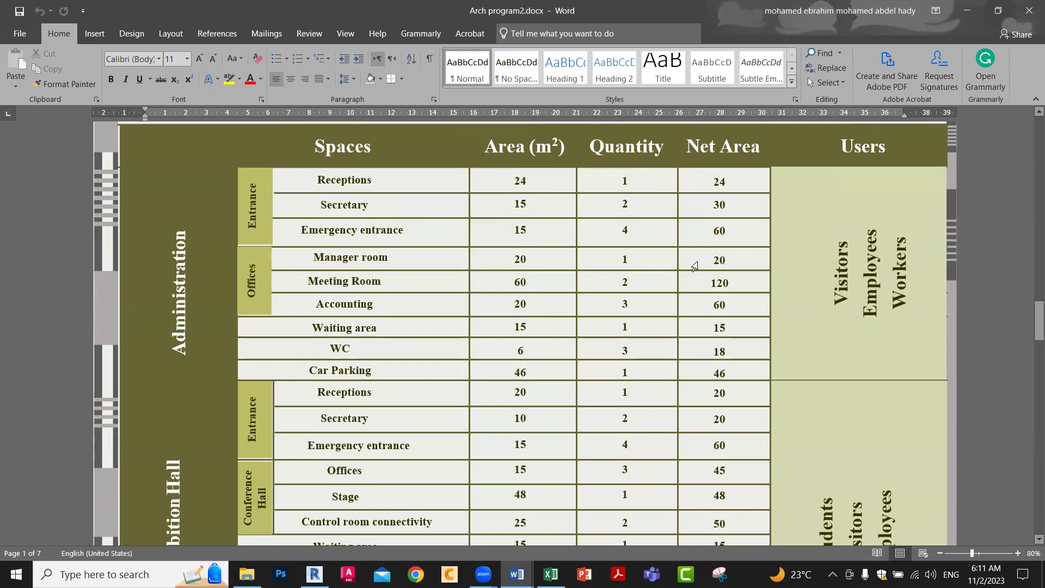
# Step: Return to the Riyada Small and Medium Enterprise Hub overview chart and review the spaces listed under each main building
pyautogui.scroll(12, 695, 265)
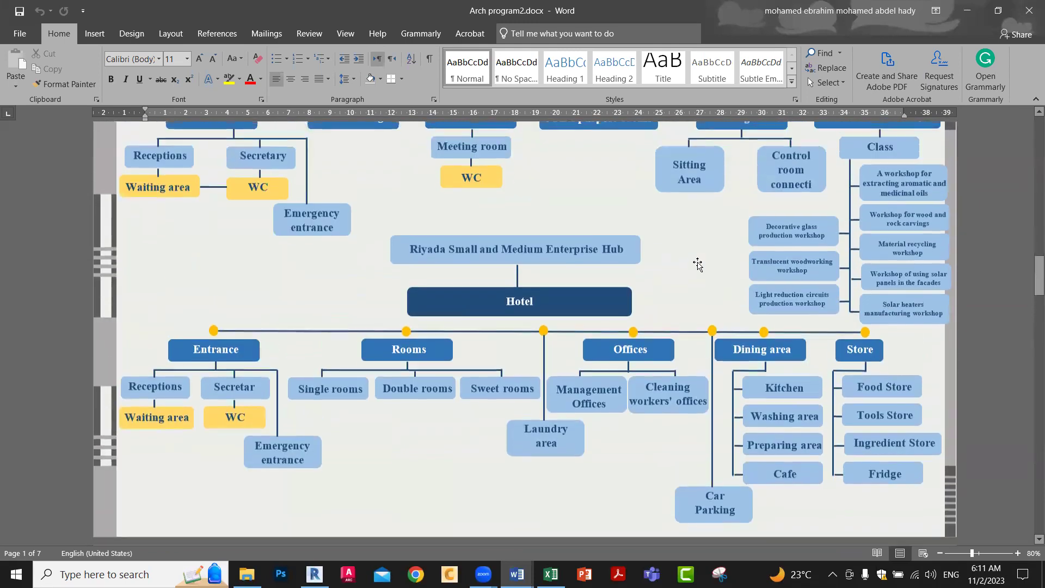
pyautogui.scroll(10, 697, 266)
pyautogui.scroll(10, 697, 265)
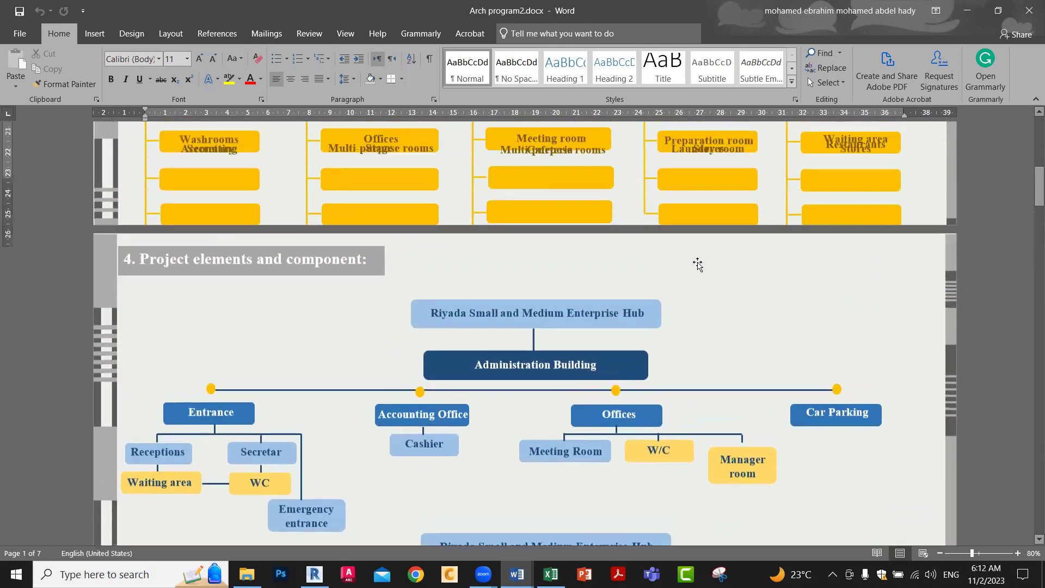
pyautogui.scroll(10, 698, 265)
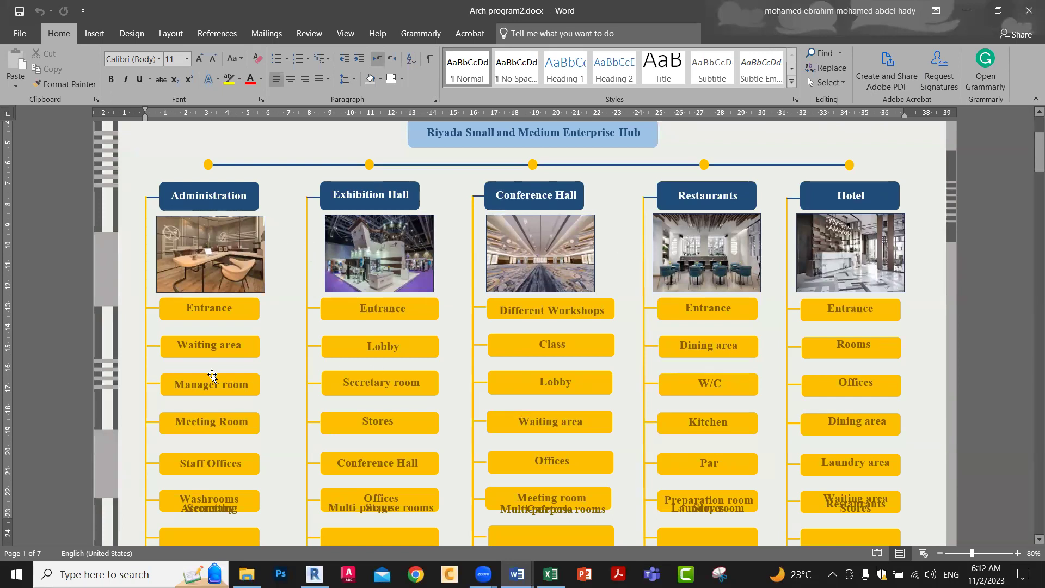
pyautogui.click(167, 325)
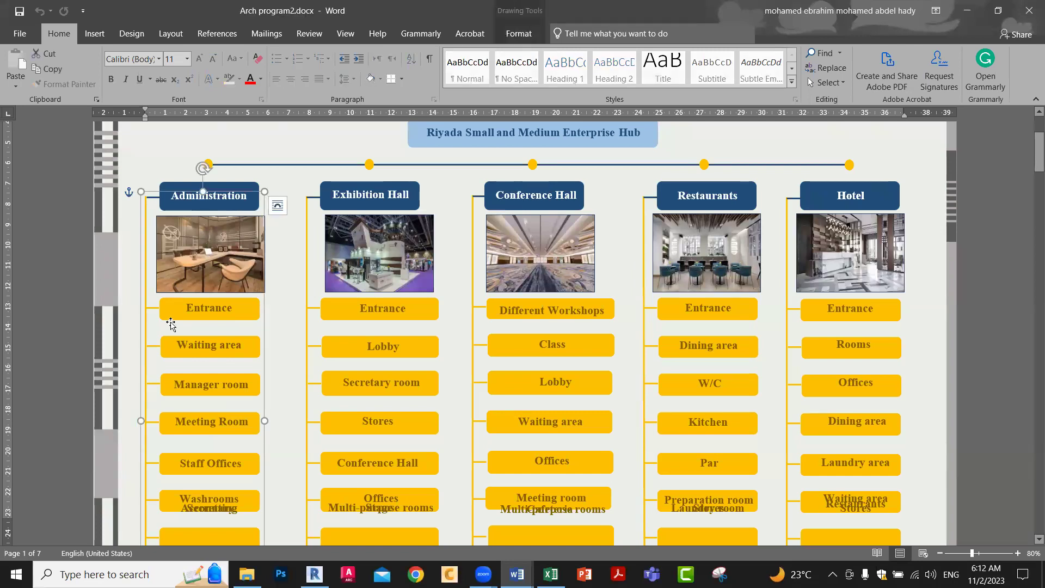
pyautogui.scroll(-5, 322, 351)
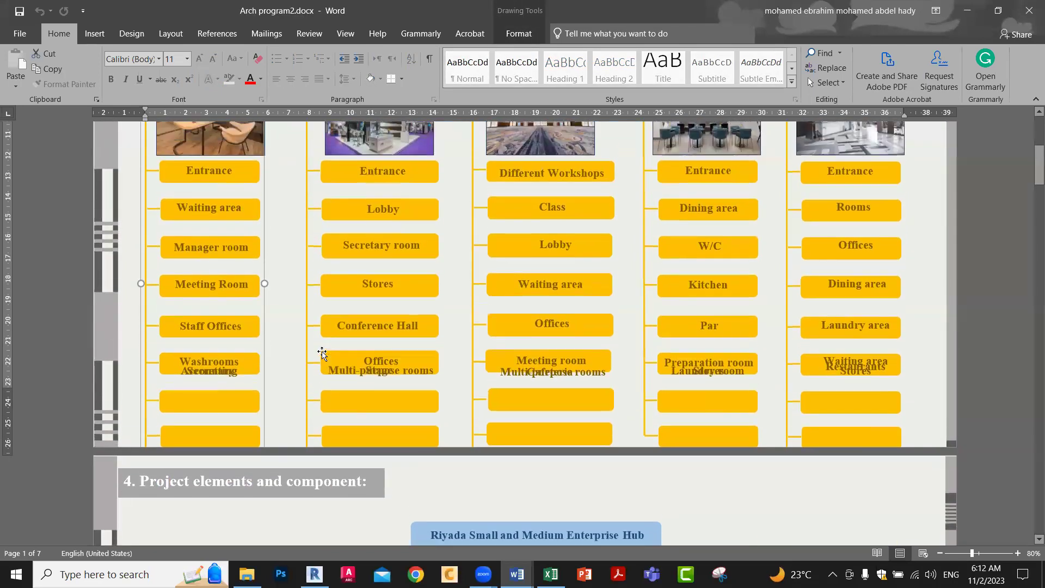
pyautogui.scroll(5, 322, 352)
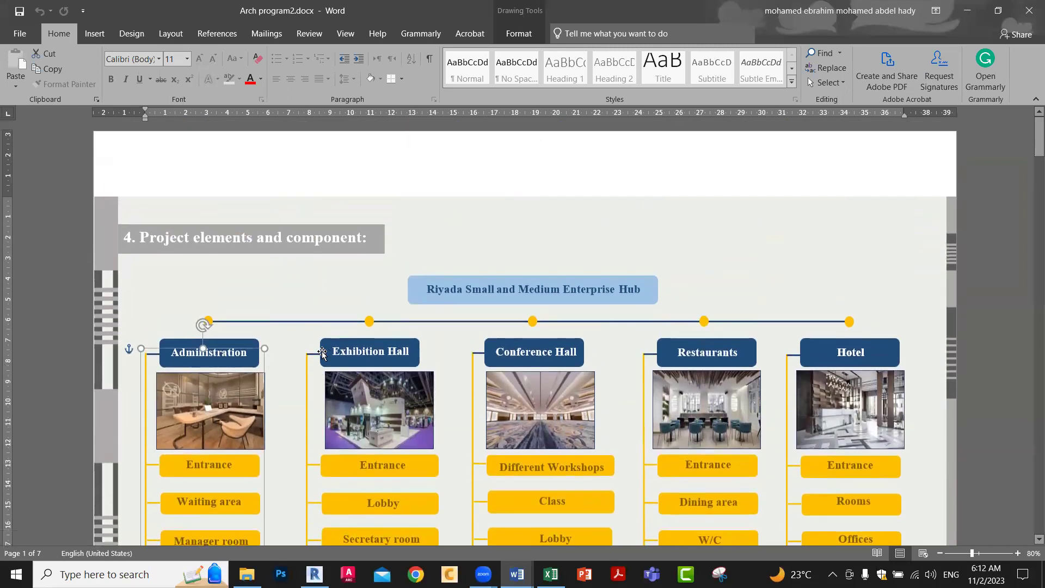
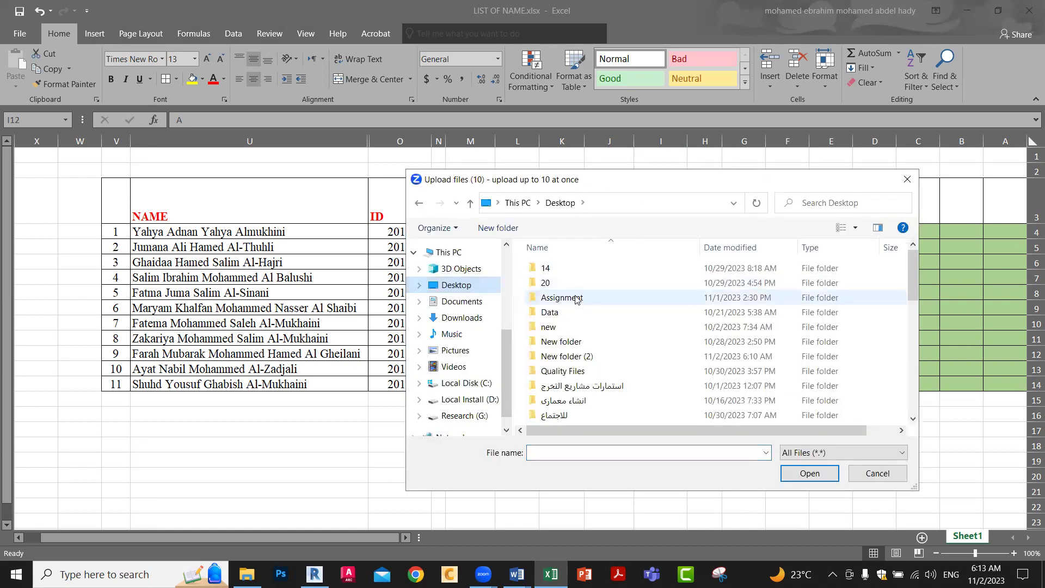
# Step: Upload Arch program.docx and Arch program2.docx together from New folder (2) through the Zoom file upload
pyautogui.doubleClick(569, 357)
pyautogui.moveTo(570, 356); pyautogui.dragTo(554, 317)
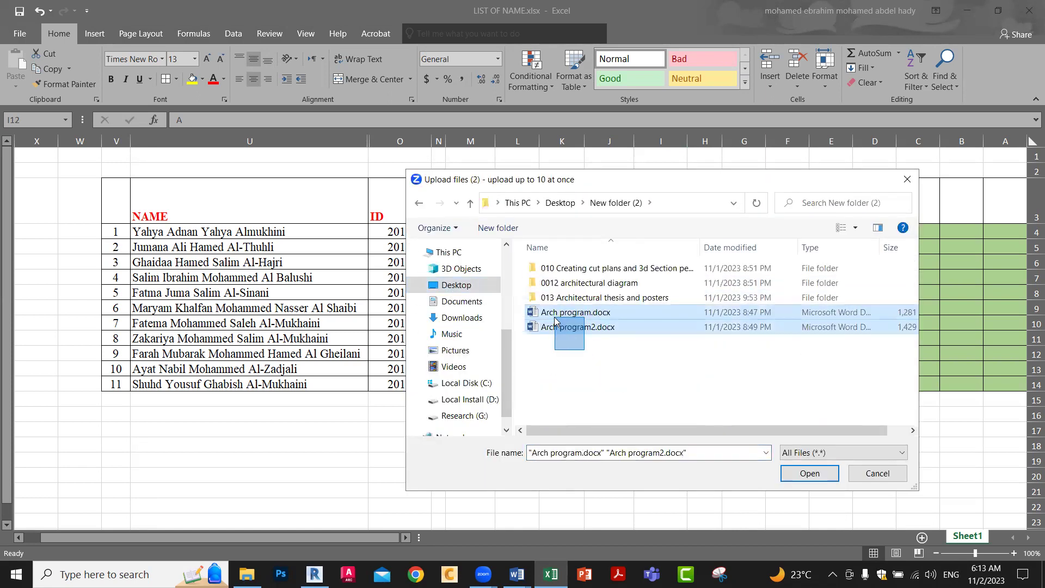
pyautogui.click(808, 474)
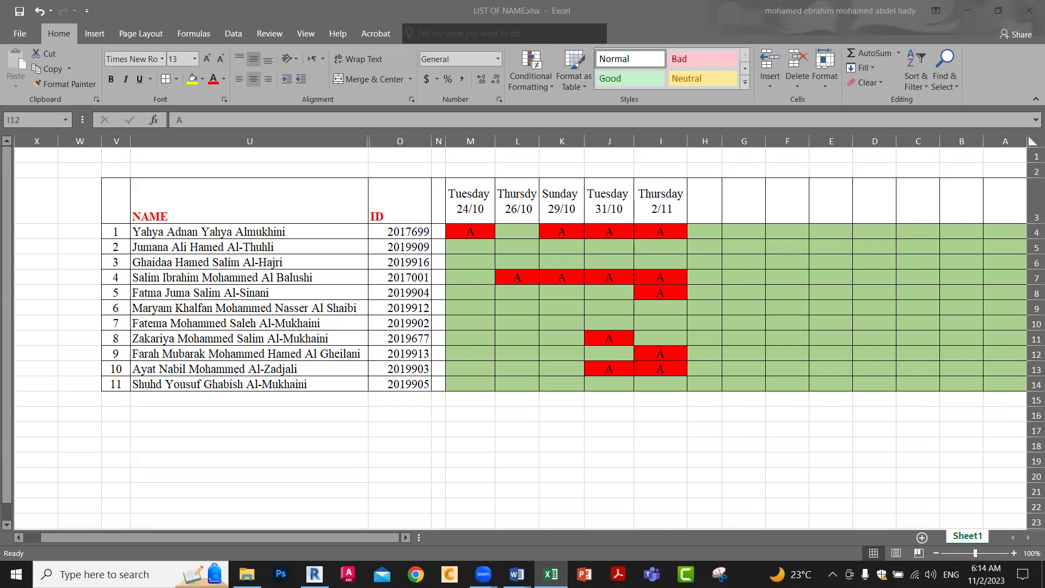
pyautogui.rightClick(515, 572)
pyautogui.click(509, 567)
pyautogui.click(655, 294)
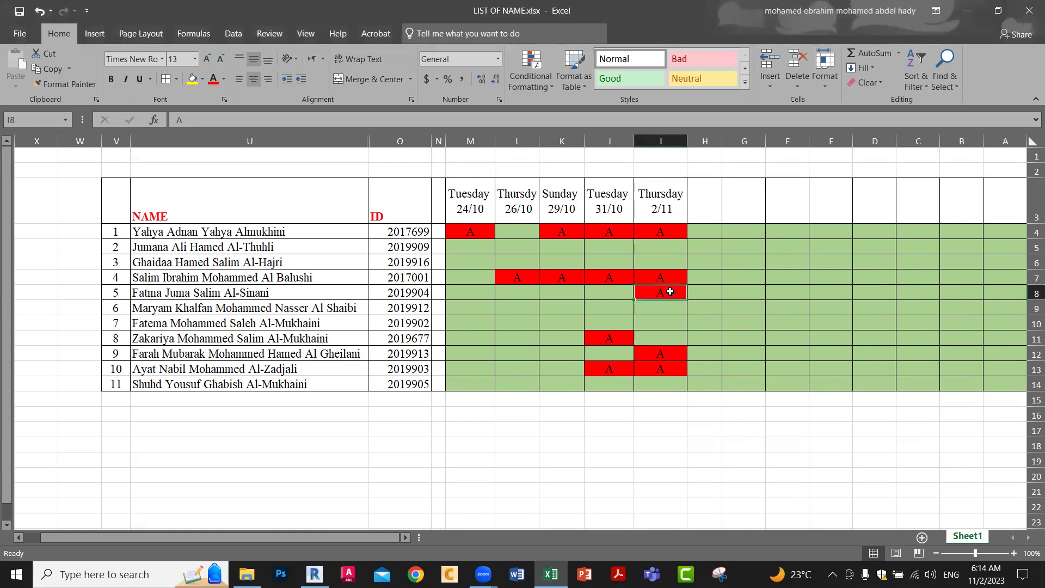
pyautogui.press('Delete')
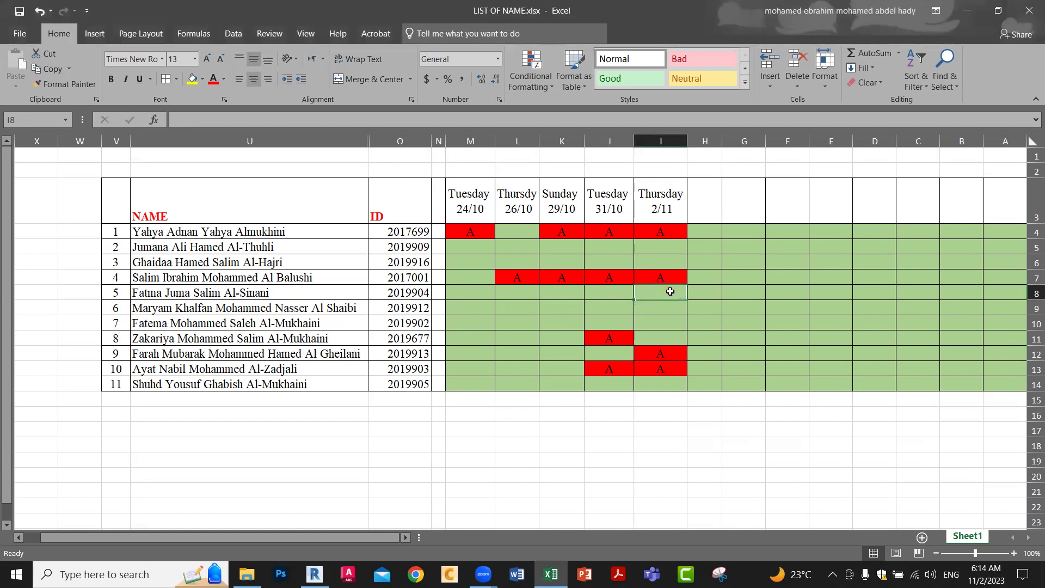
pyautogui.click(681, 477)
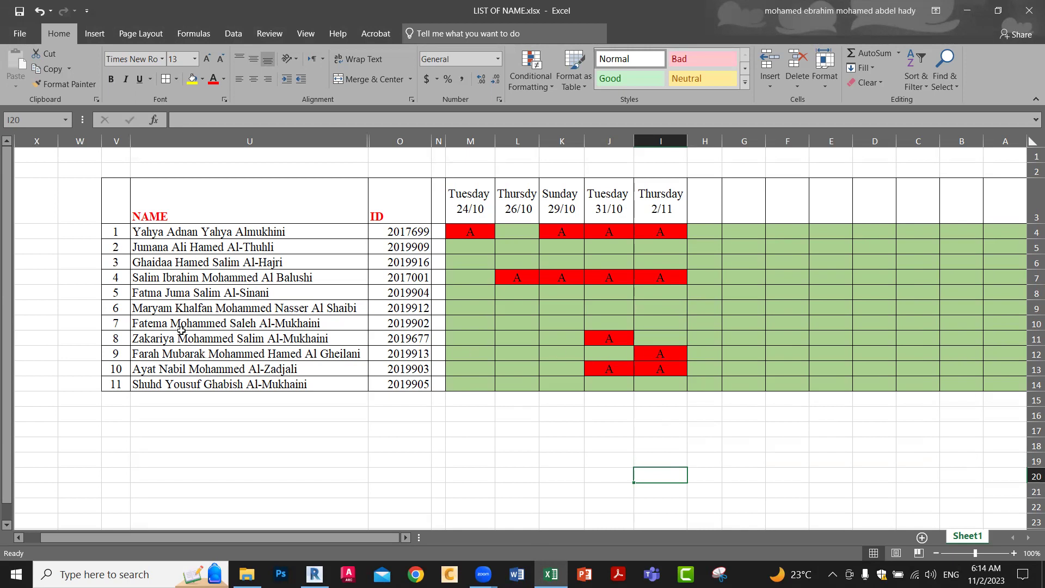
pyautogui.click(39, 12)
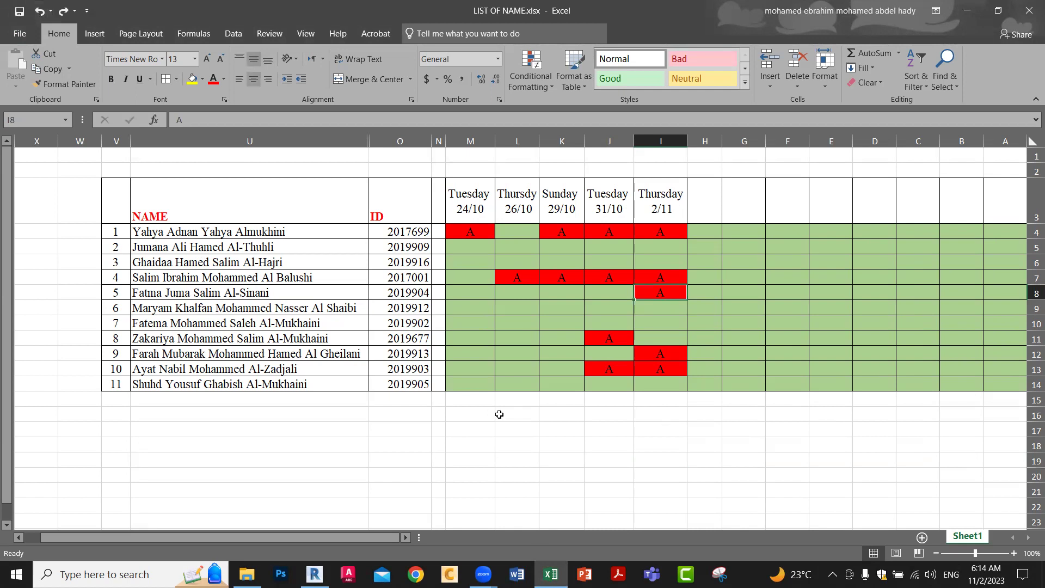
# Step: Clear the absence mark for student number 9 on Thursday 2/11 in the attendance sheet
pyautogui.click(498, 415)
pyautogui.click(649, 355)
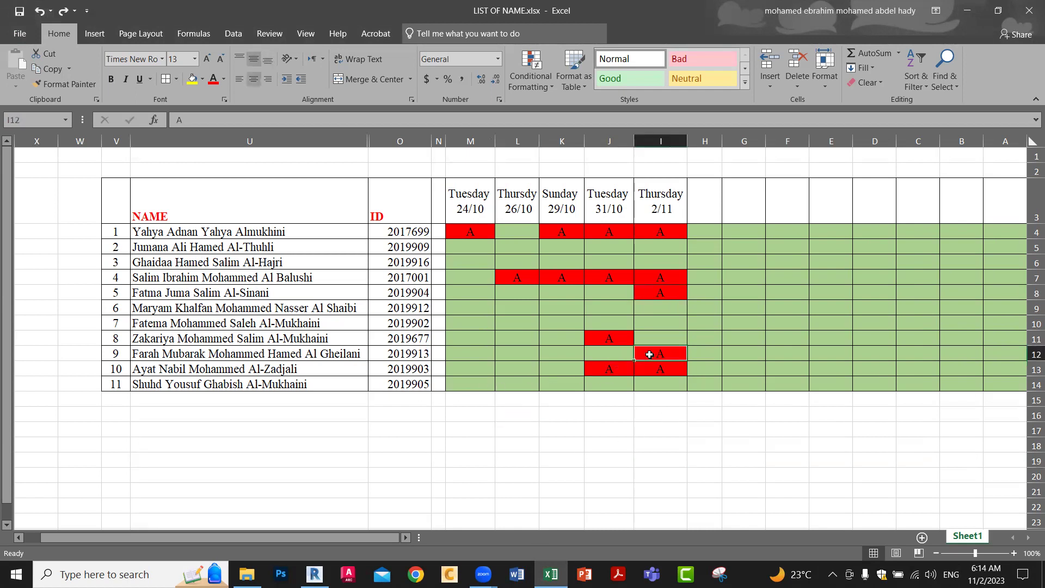
pyautogui.press('Delete')
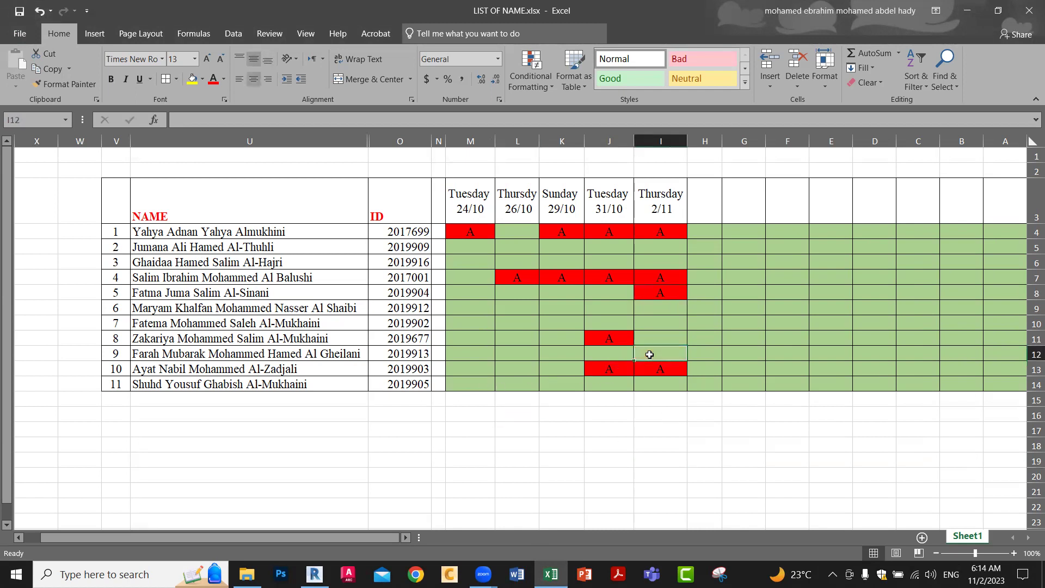
pyautogui.click(630, 470)
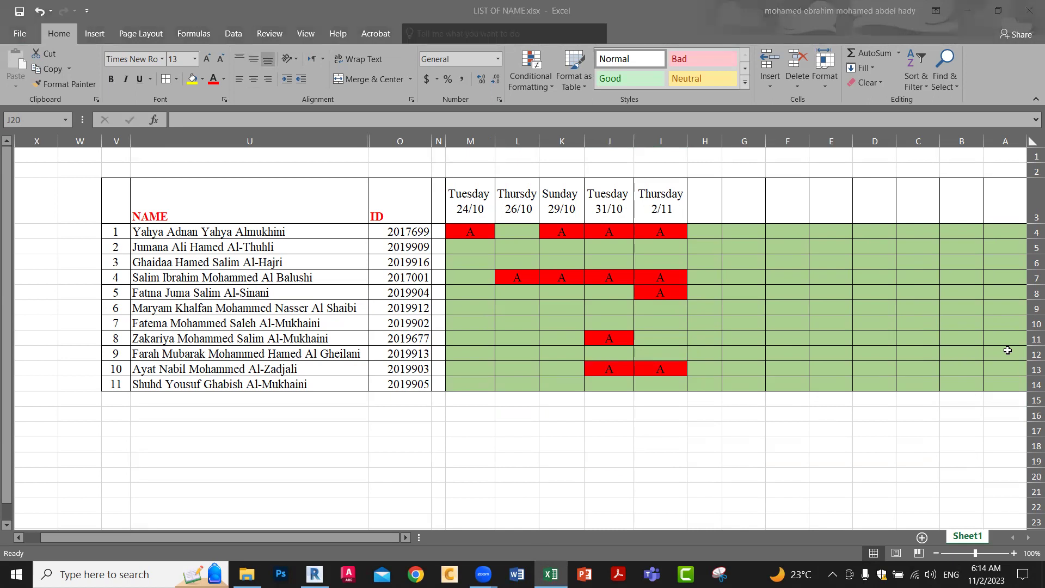
# Step: Upload Arch program.docx and Arch program2.docx again from New folder (2) through Zoom, one file at a time
pyautogui.click(705, 340)
pyautogui.doubleClick(704, 339)
pyautogui.click(705, 350)
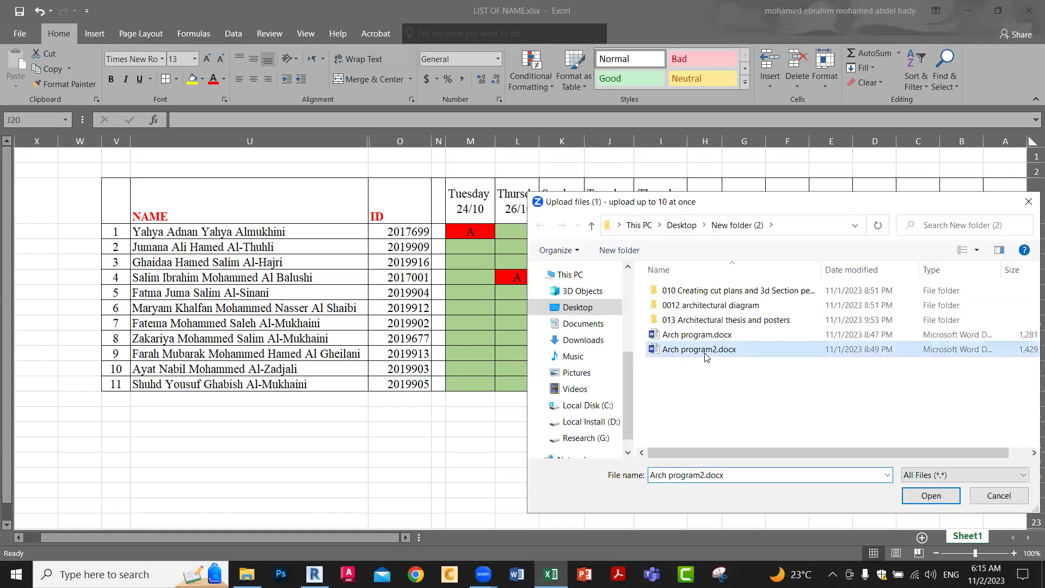
pyautogui.doubleClick(706, 350)
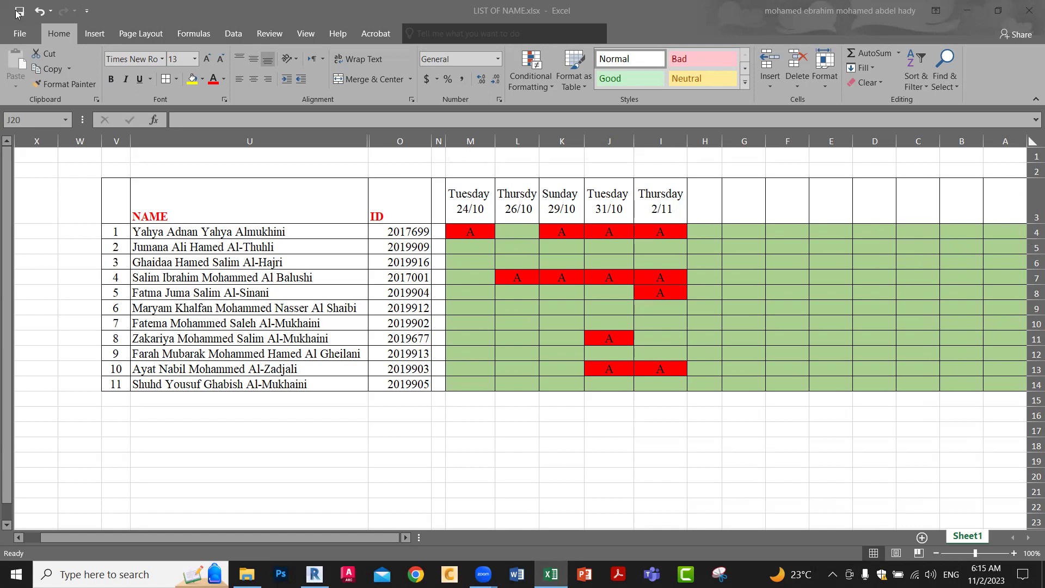
# Step: Minimize the attendance workbook and open the Lecture 08 Creating cut plans and 3d Section perspectives presentation from the desktop
pyautogui.click(1015, 4)
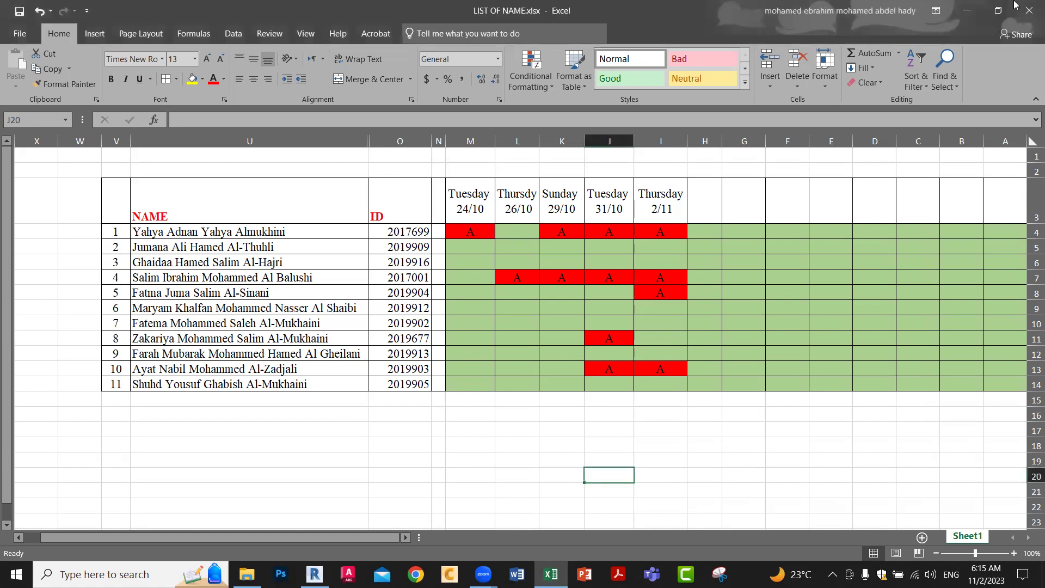
pyautogui.click(967, 11)
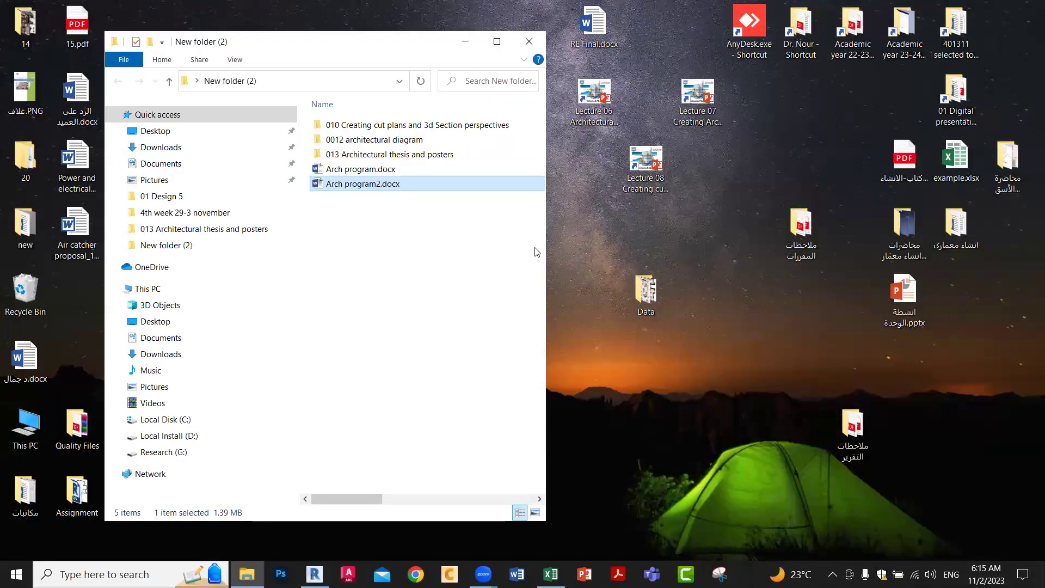
pyautogui.click(603, 93)
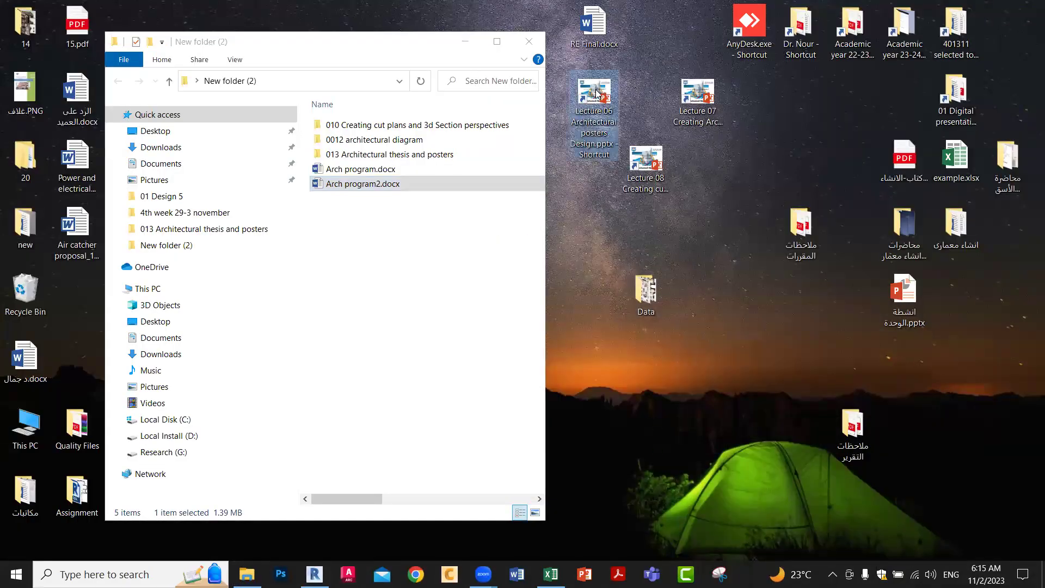
pyautogui.click(709, 109)
pyautogui.doubleClick(645, 164)
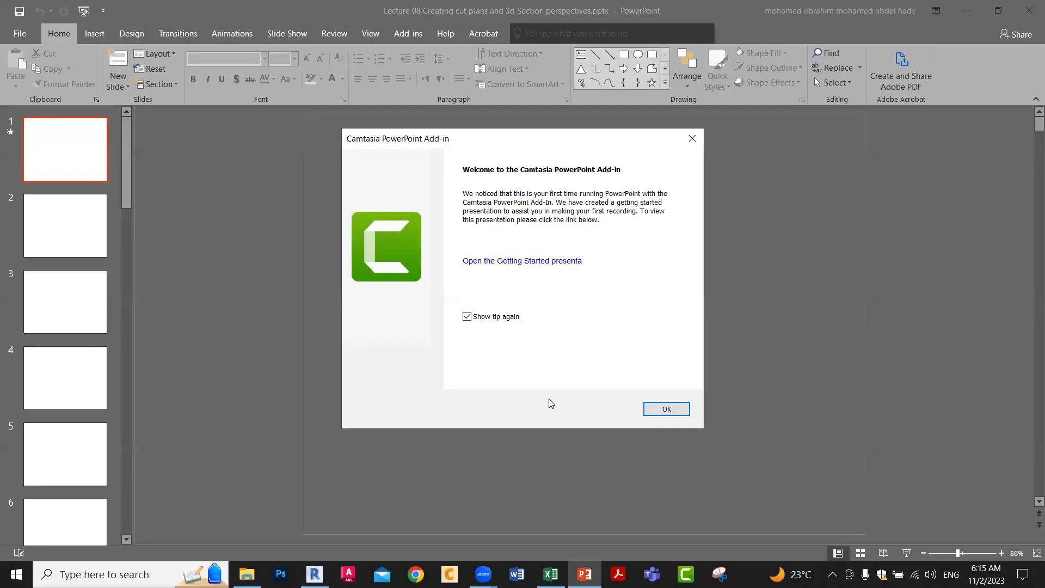
# Step: Dismiss the Camtasia add-in welcome message and present the lecture from its title slide to the Lecture Topics slide
pyautogui.click(666, 409)
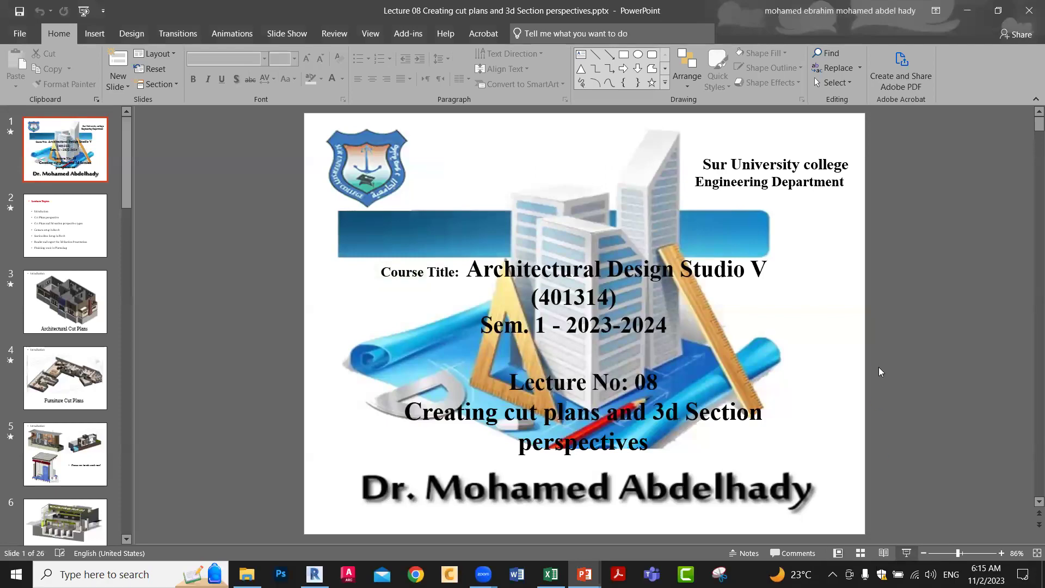
pyautogui.press('F5')
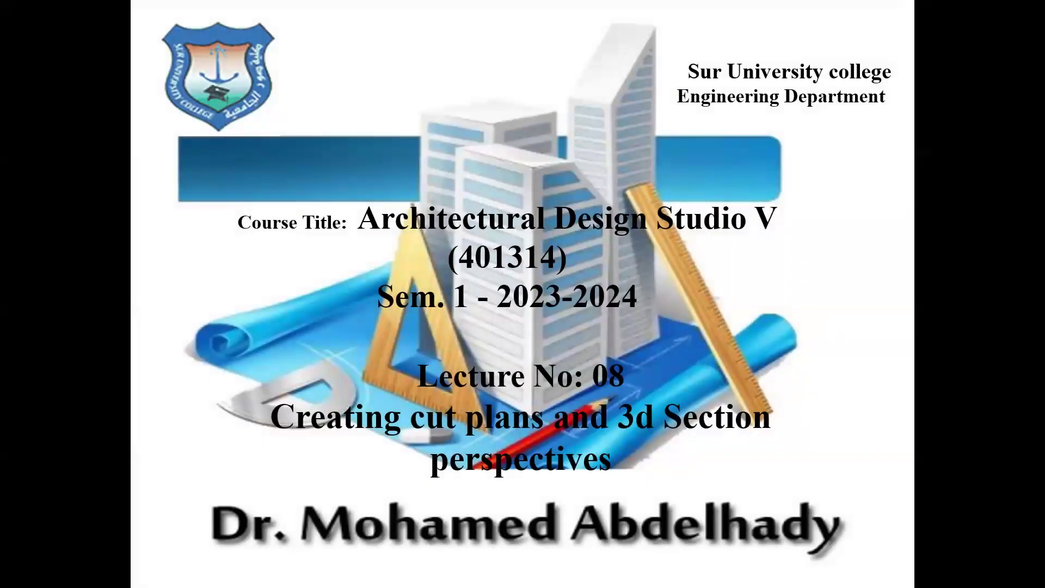
pyautogui.press('Right')
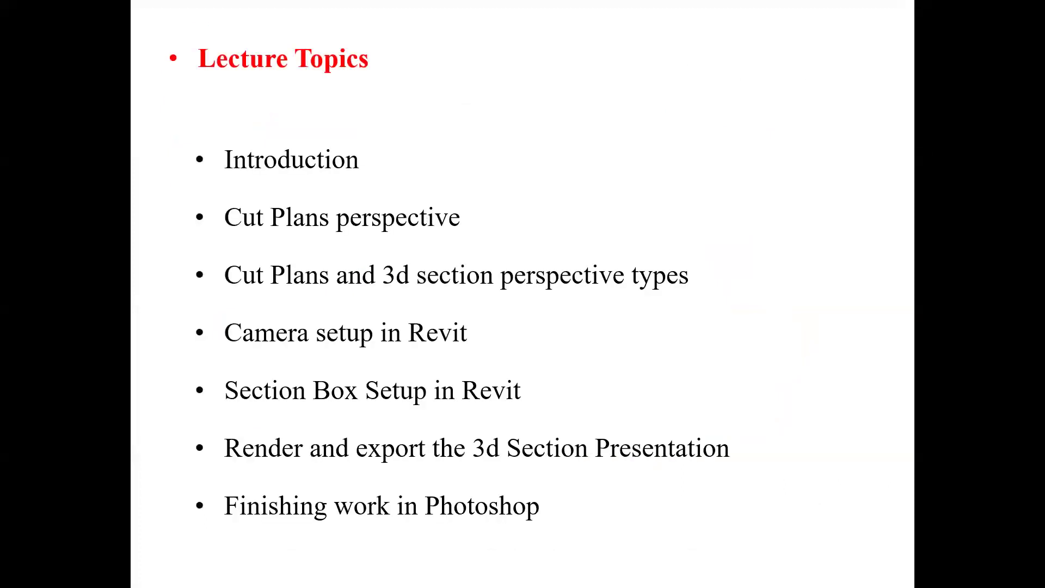
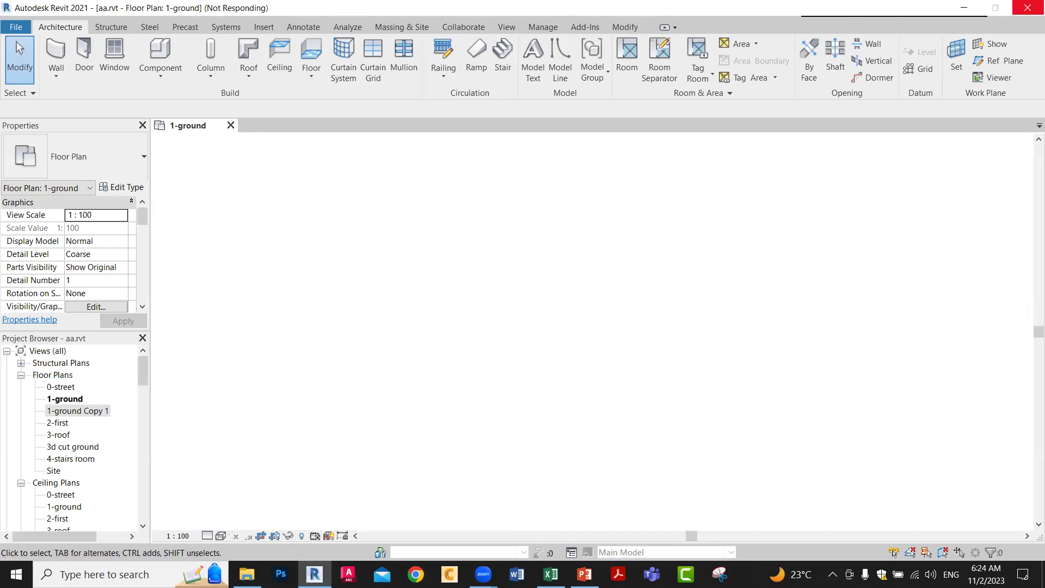
# Step: Check the attendance sheet in LIST OF NAME.xlsx in Excel and return to the Revit project
pyautogui.moveTo(550, 575)
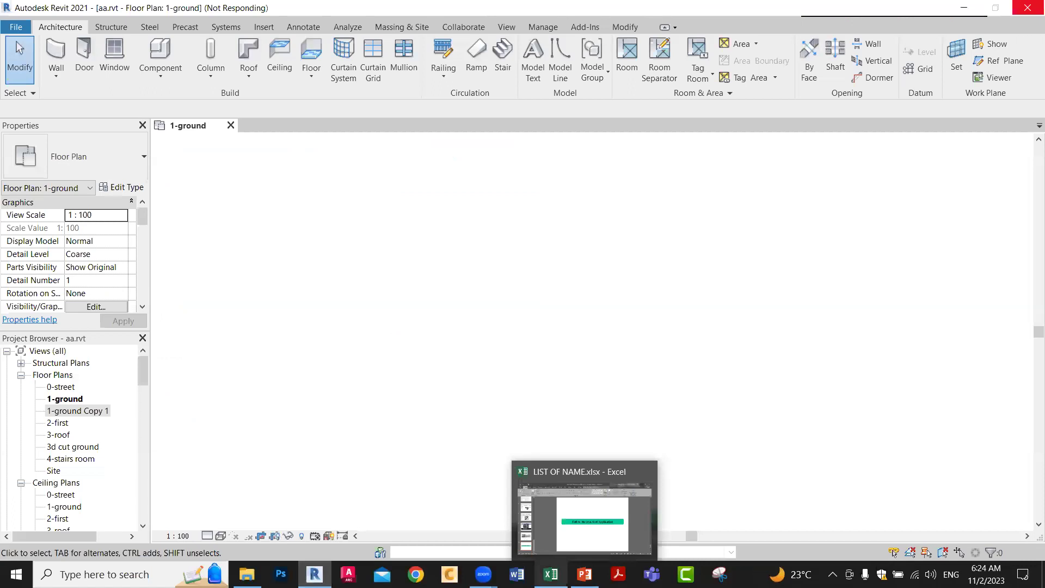
pyautogui.click(550, 520)
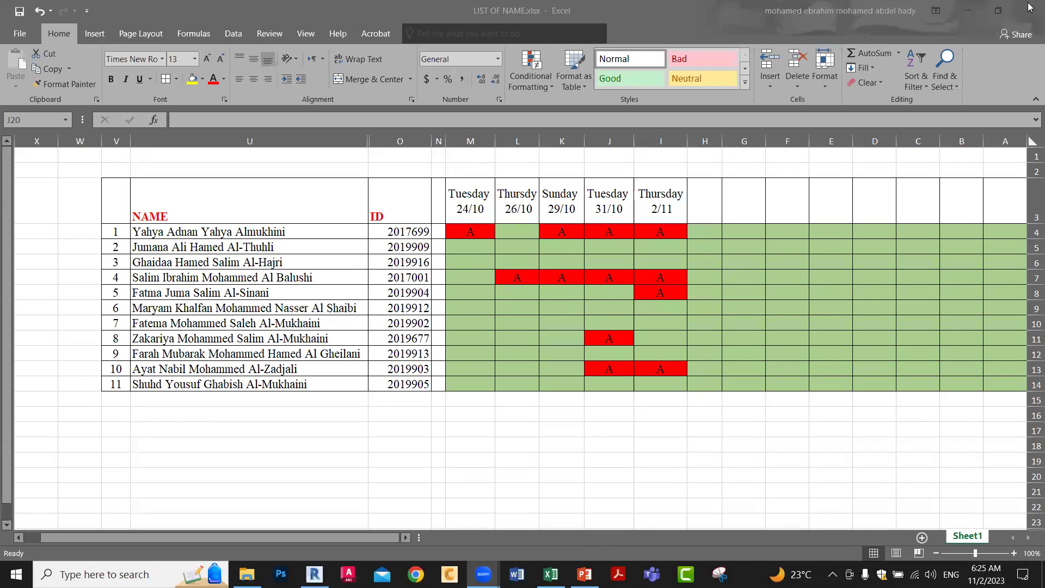
pyautogui.click(967, 10)
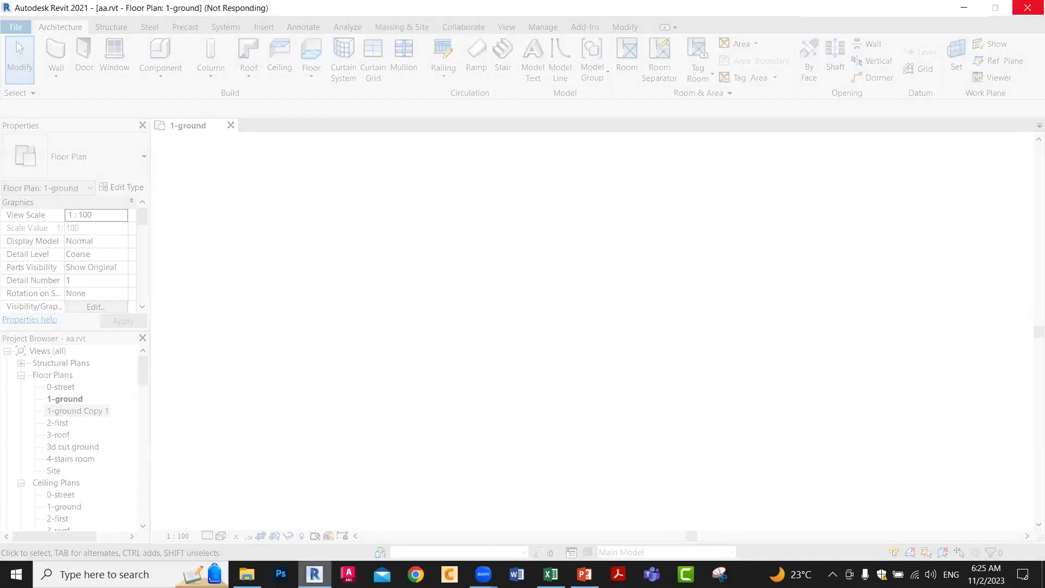
# Step: Force the unresponsive Revit session closed, skip the Windows problem report, and launch Revit again
pyautogui.rightClick(314, 575)
pyautogui.click(301, 546)
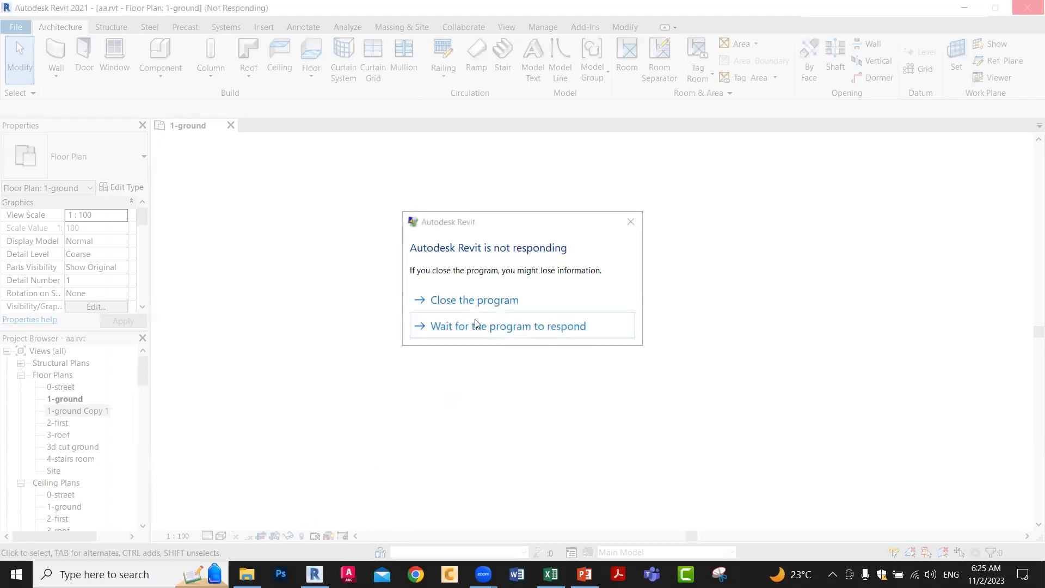
pyautogui.click(490, 298)
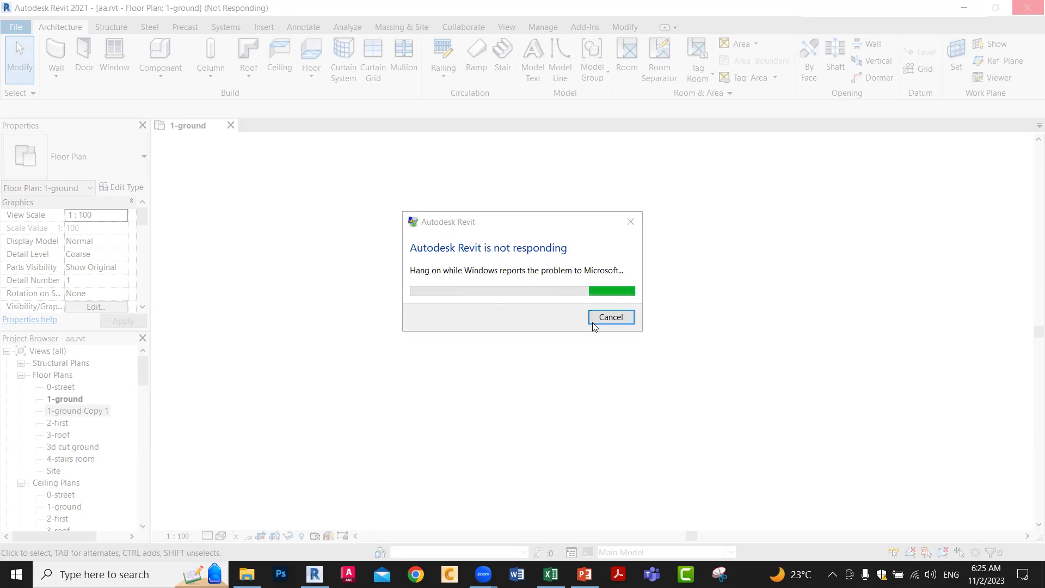
pyautogui.click(609, 322)
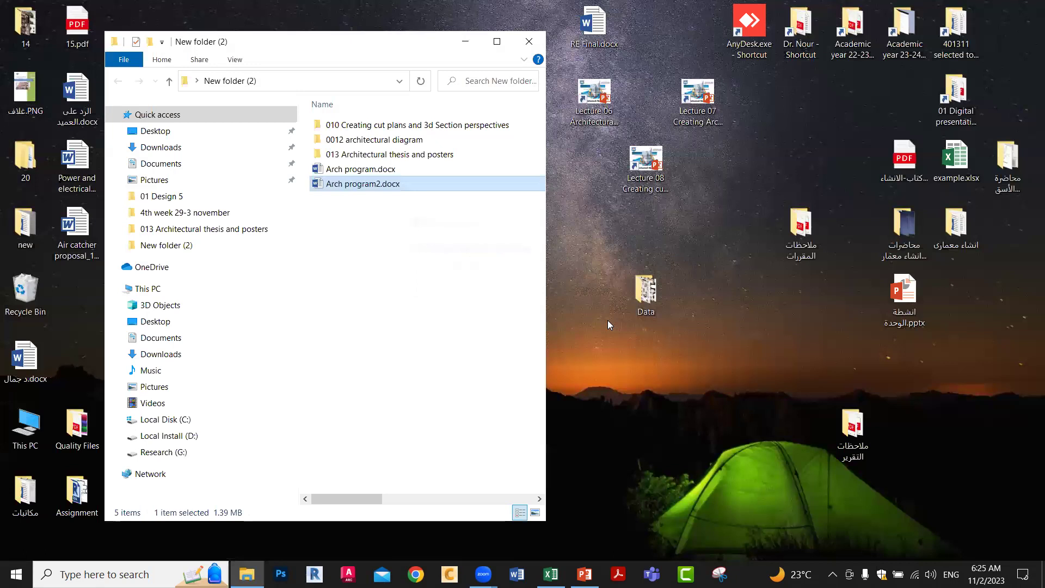
pyautogui.click(439, 381)
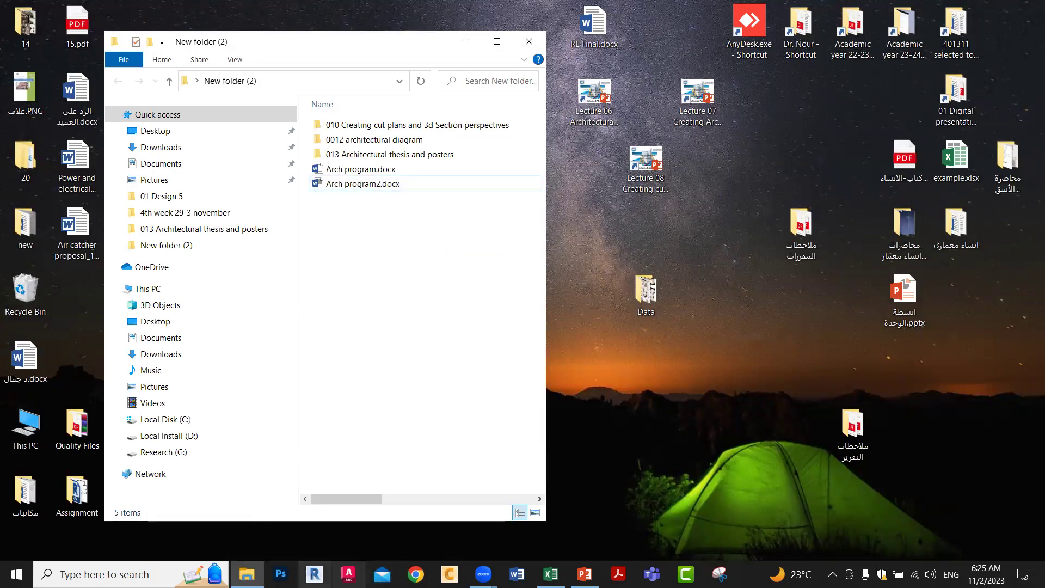
pyautogui.click(314, 574)
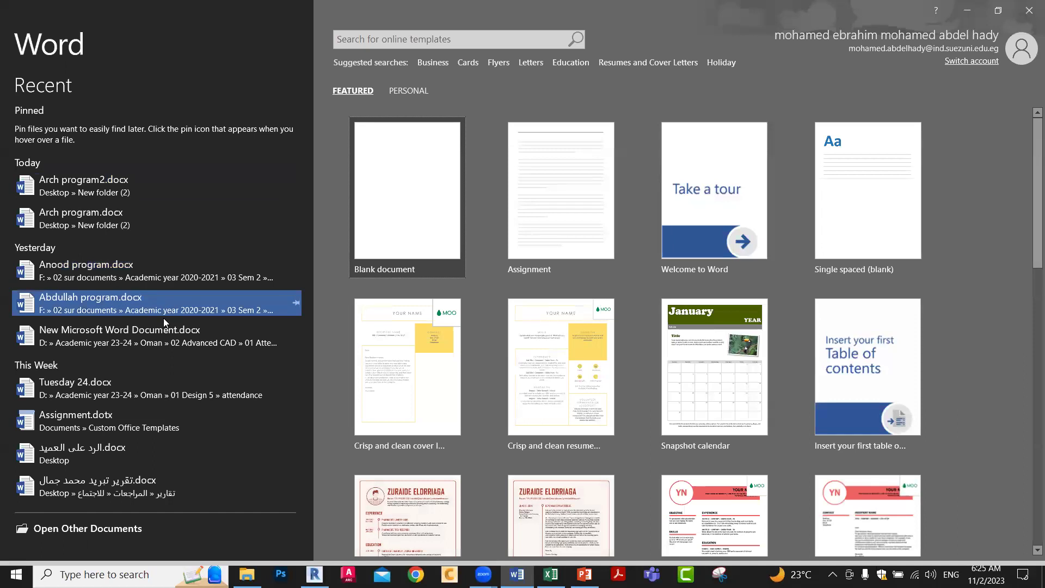
# Step: Open Tuesday 24.docx in Word, add the line "Thursday 2/11/2023" with the copied class screenshot at its end, and close the document
pyautogui.click(132, 391)
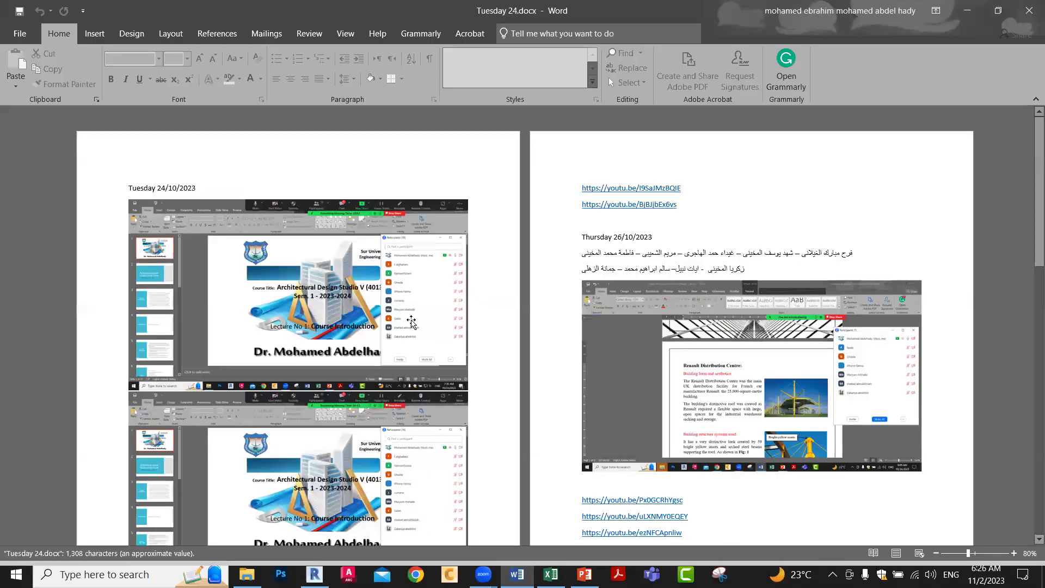
pyautogui.click(412, 320)
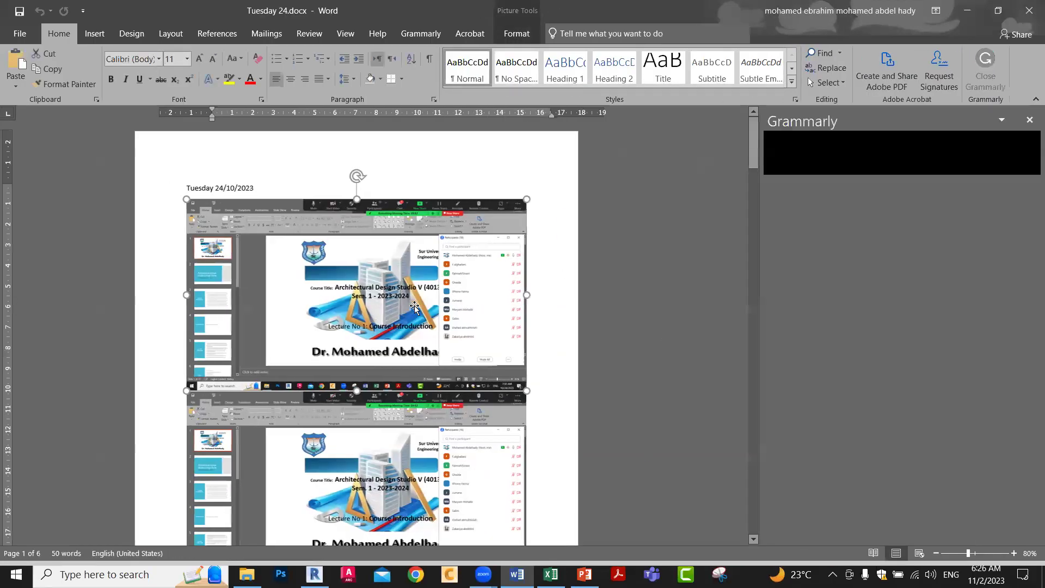
pyautogui.hotkey('ctrl', 'End')
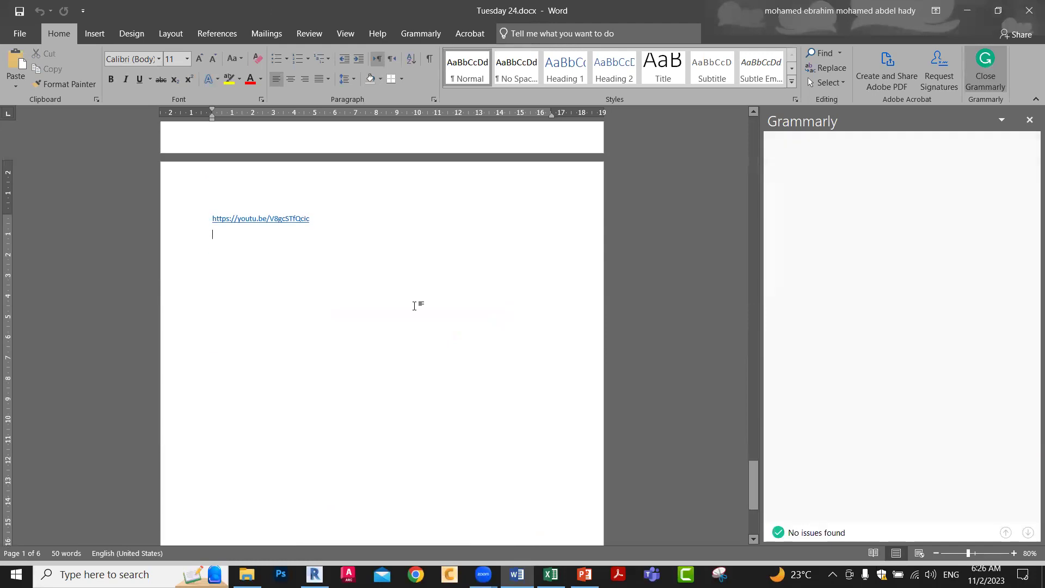
pyautogui.write('T')
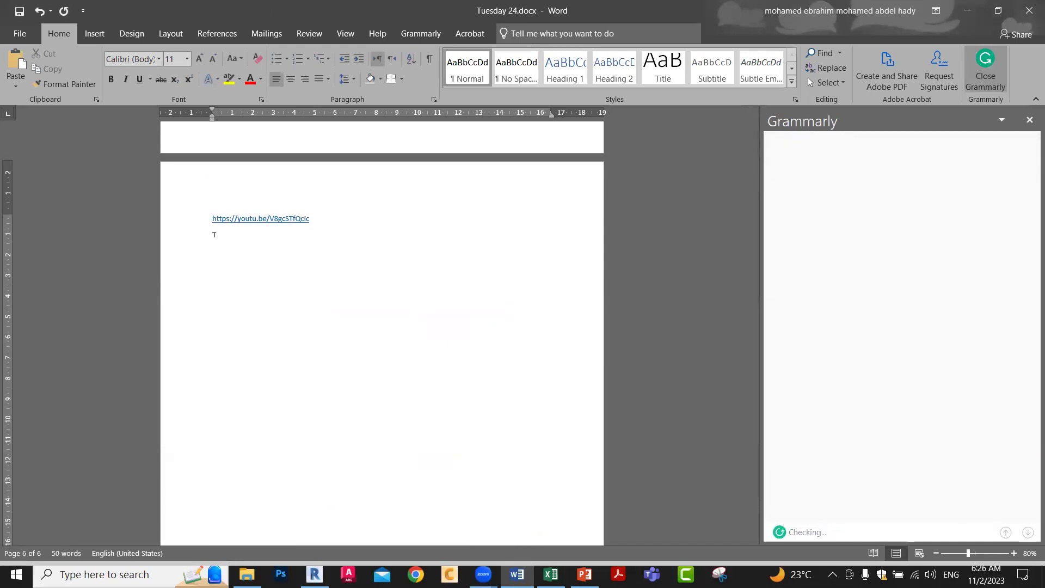
pyautogui.write('hursday 2/11/2023')
pyautogui.hotkey('ctrl', 'v')
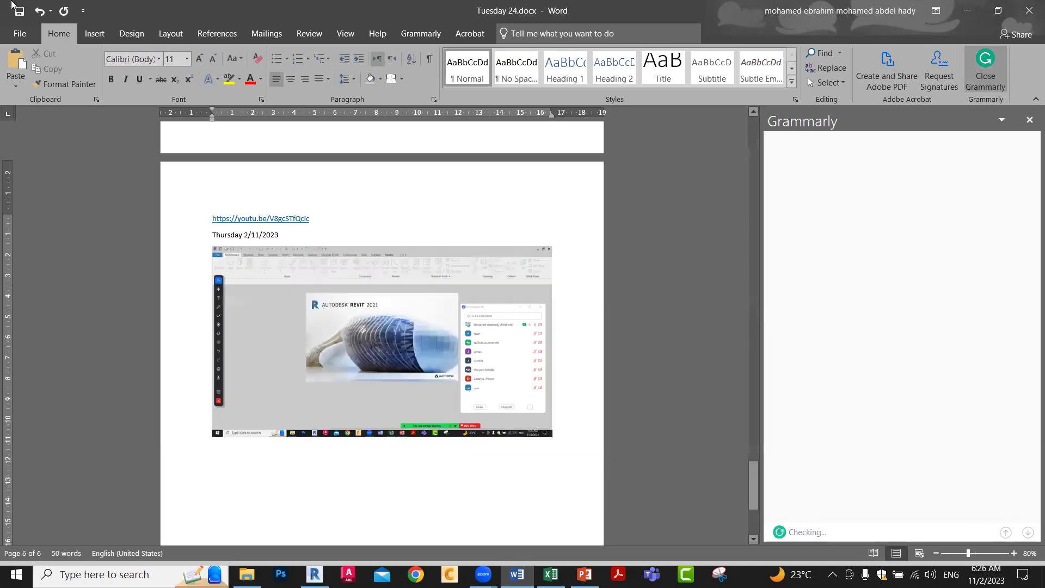
pyautogui.click(1029, 11)
# Step: Reopen the aa.rvt project in Revit and duplicate the 1-ground floor plan view
pyautogui.click(337, 254)
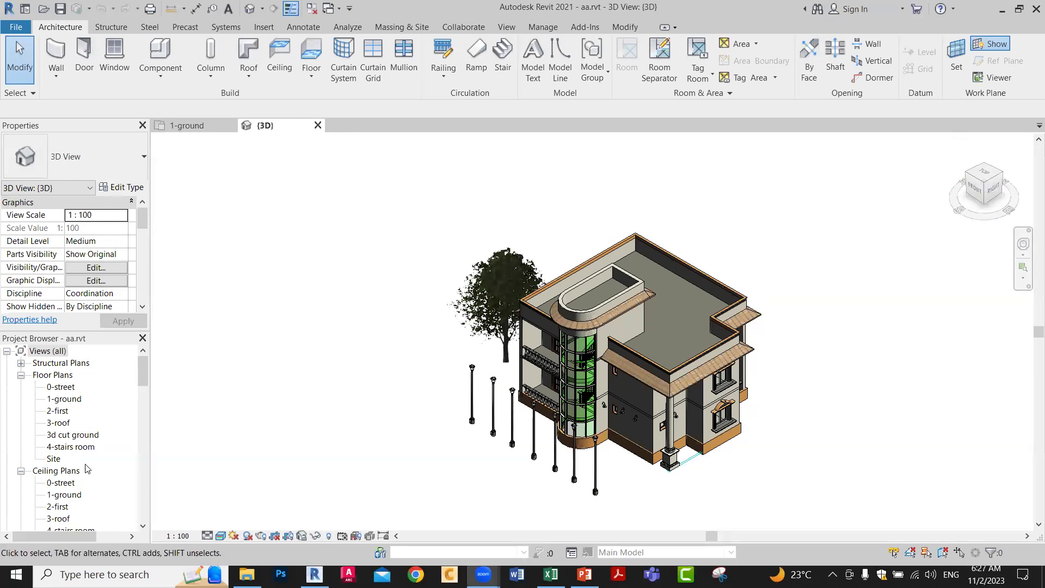
pyautogui.click(75, 400)
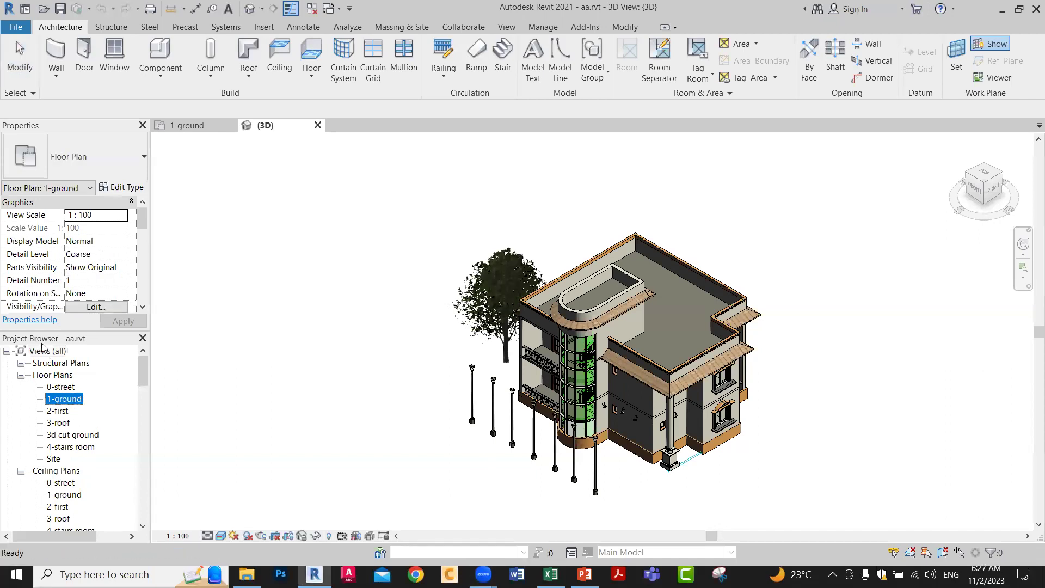
pyautogui.rightClick(76, 401)
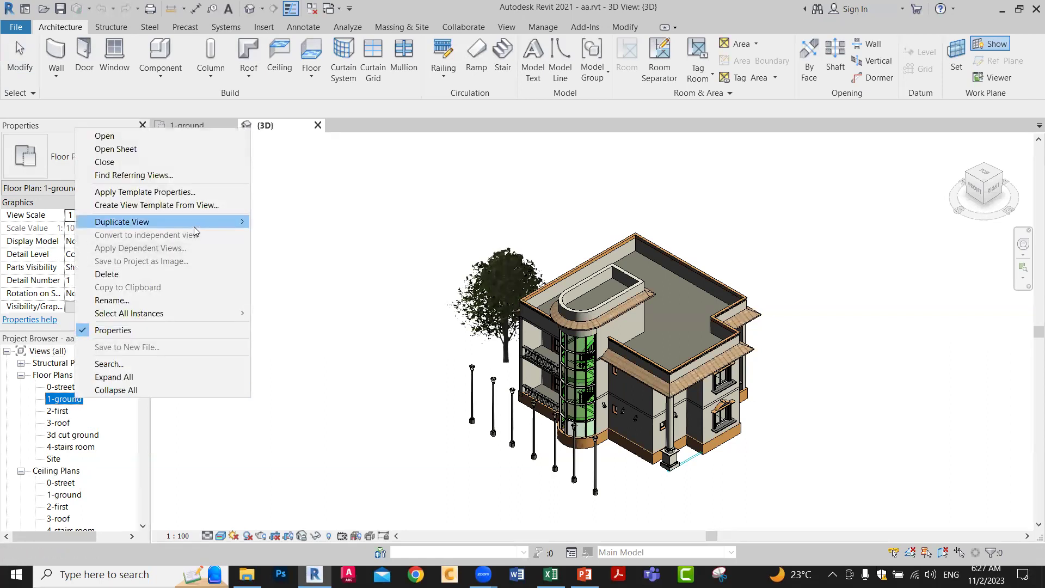
pyautogui.moveTo(193, 224)
pyautogui.click(298, 223)
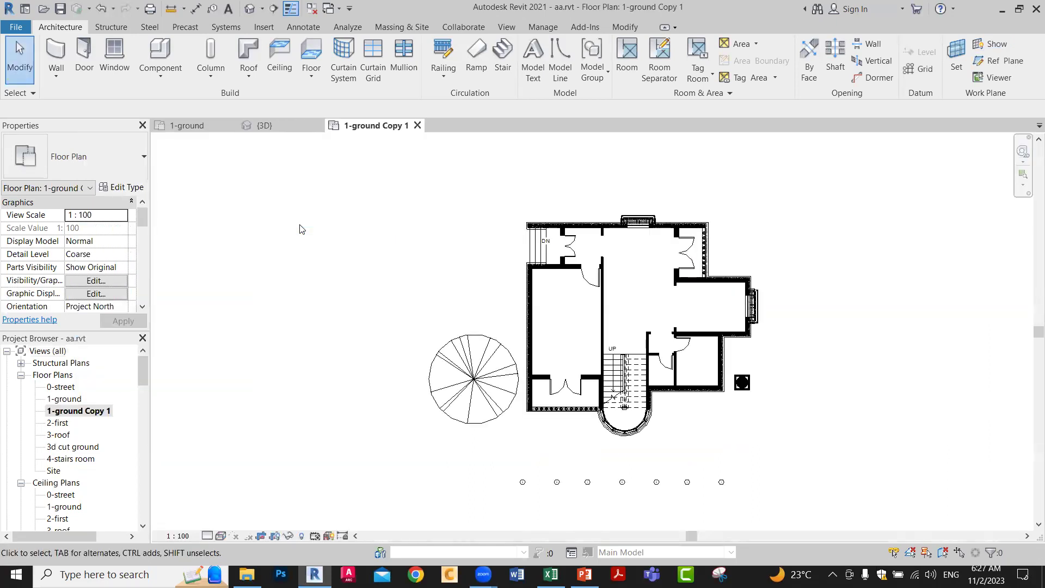
# Step: Rename the duplicated ground floor plan view as "01 Ground cut plan" and open it
pyautogui.rightClick(95, 412)
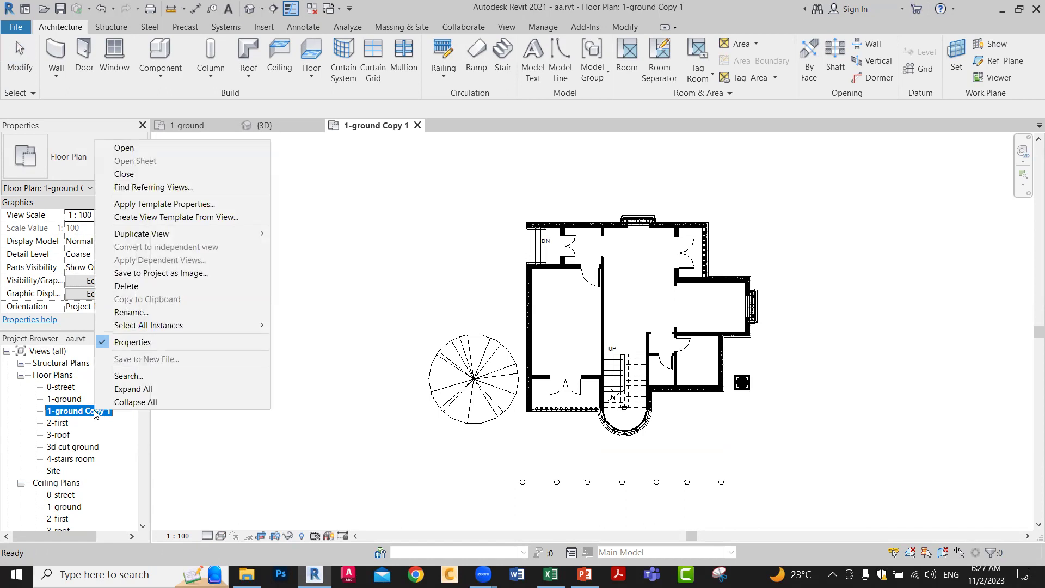
pyautogui.click(131, 312)
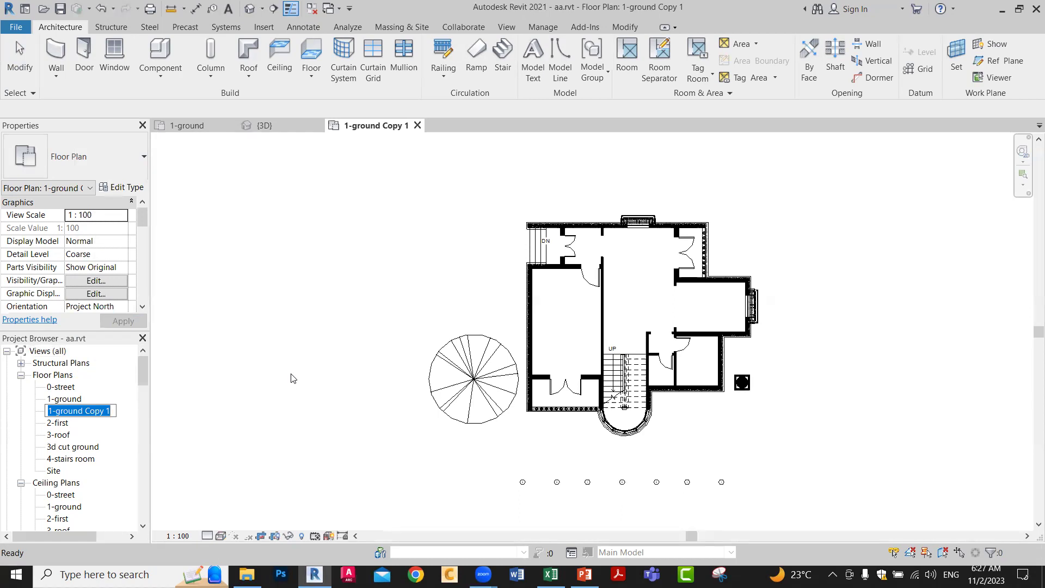
pyautogui.write('01')
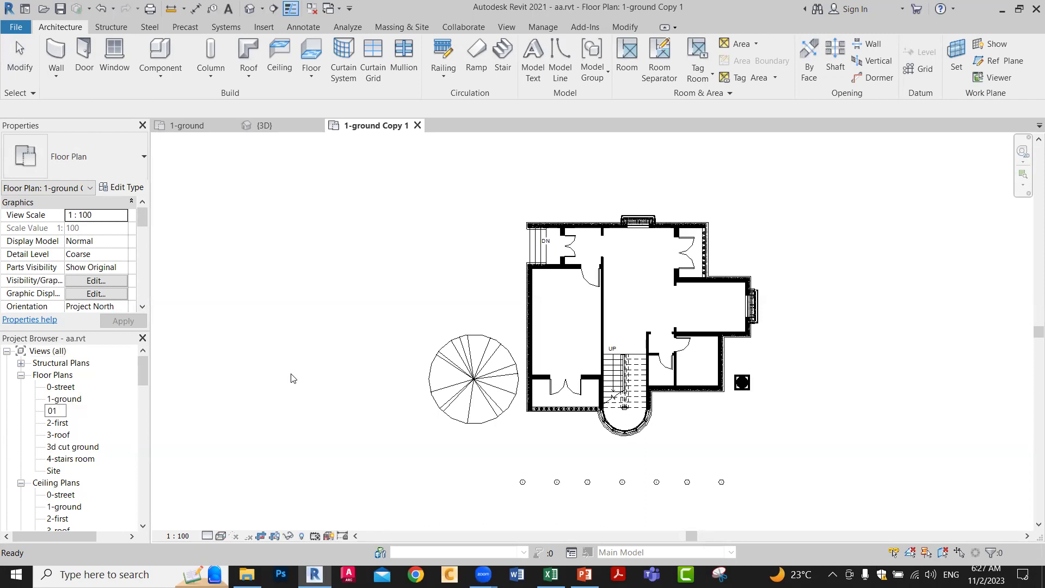
pyautogui.write(' Ground cut plan')
pyautogui.press('Return')
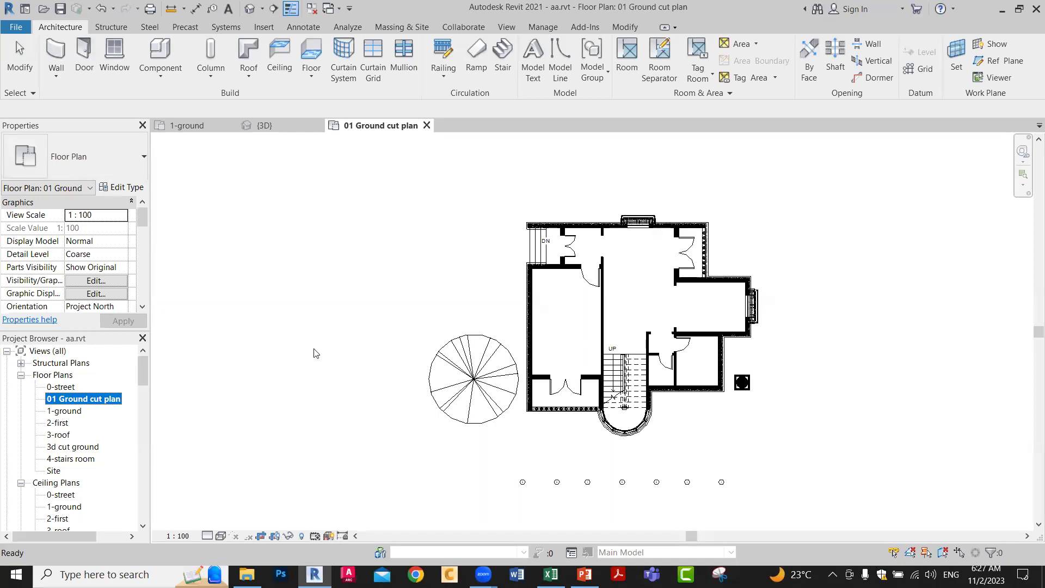
pyautogui.doubleClick(97, 400)
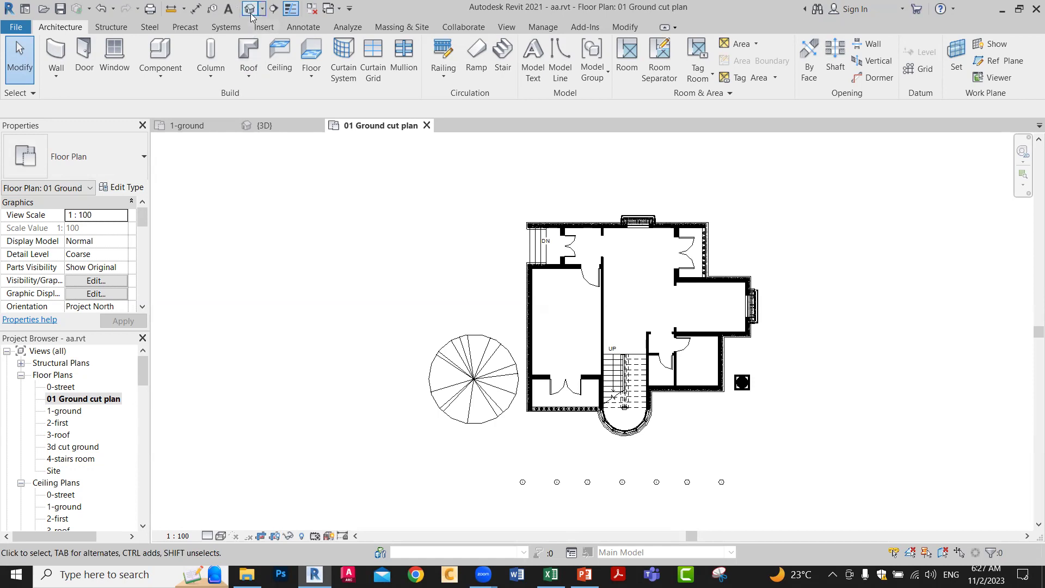
# Step: Orient the {3D} view to the floor plan 01 Ground cut plan
pyautogui.click(284, 124)
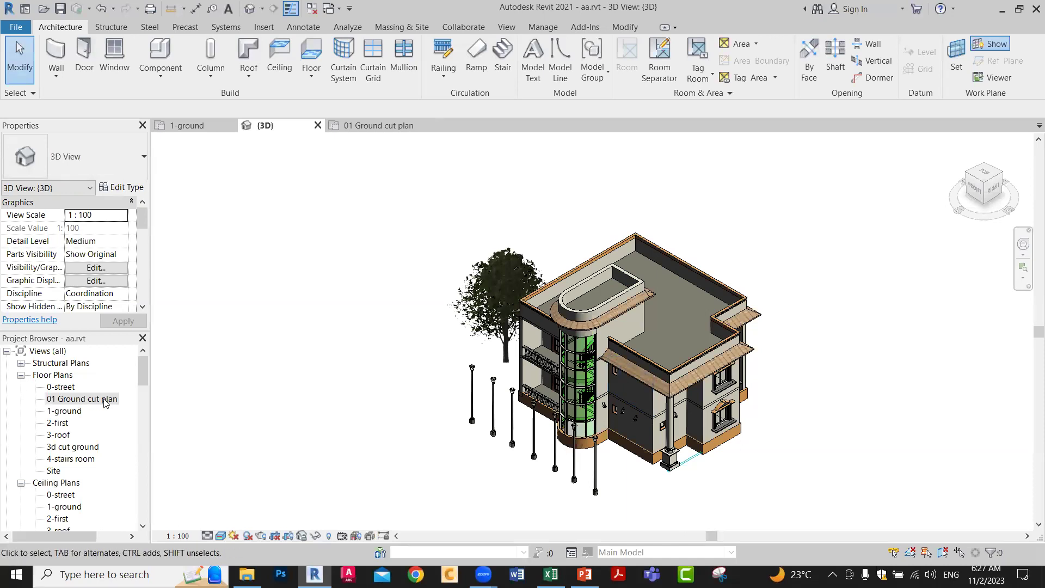
pyautogui.rightClick(974, 187)
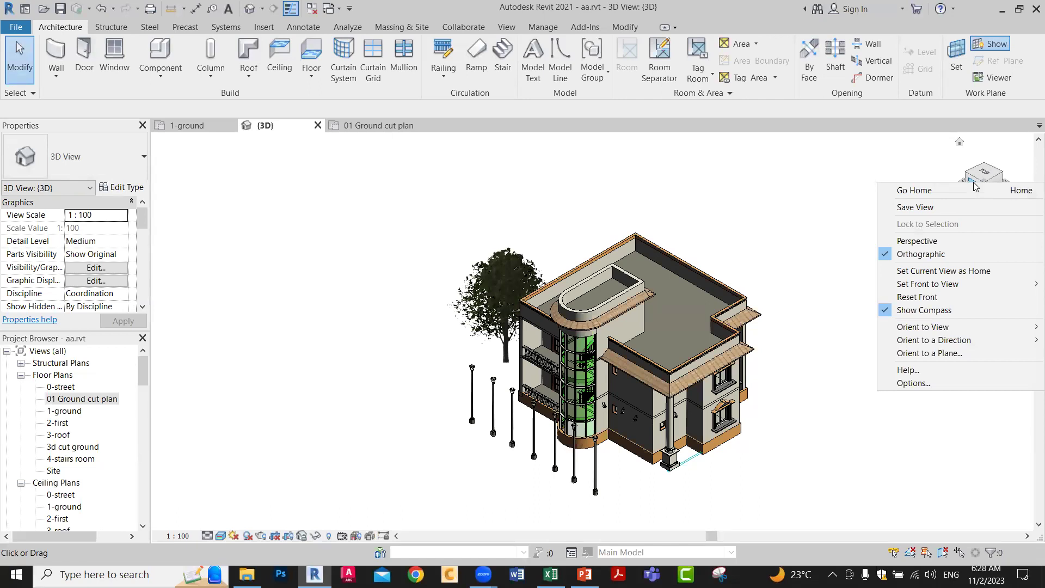
pyautogui.moveTo(943, 327)
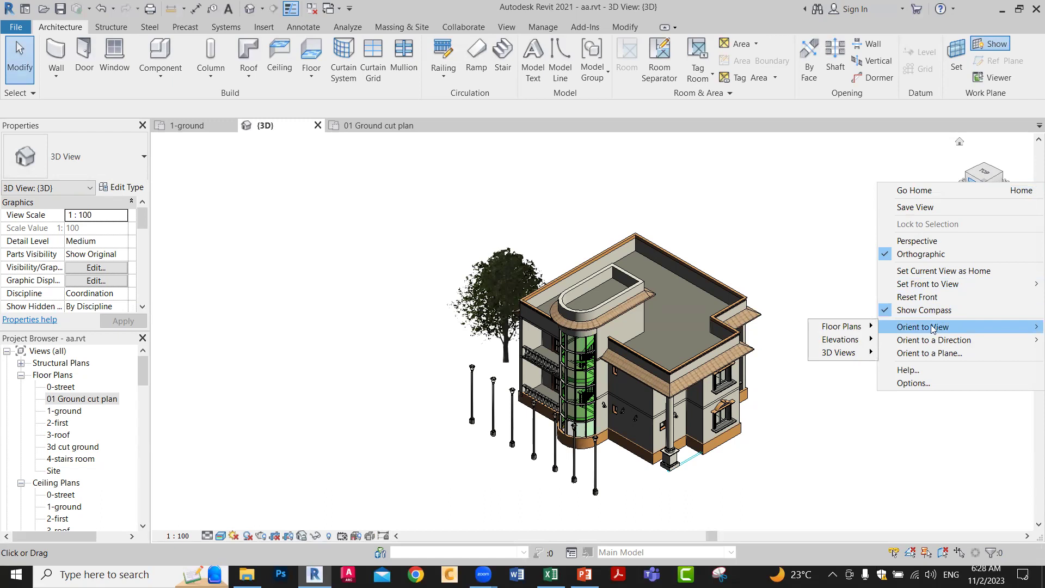
pyautogui.moveTo(872, 327)
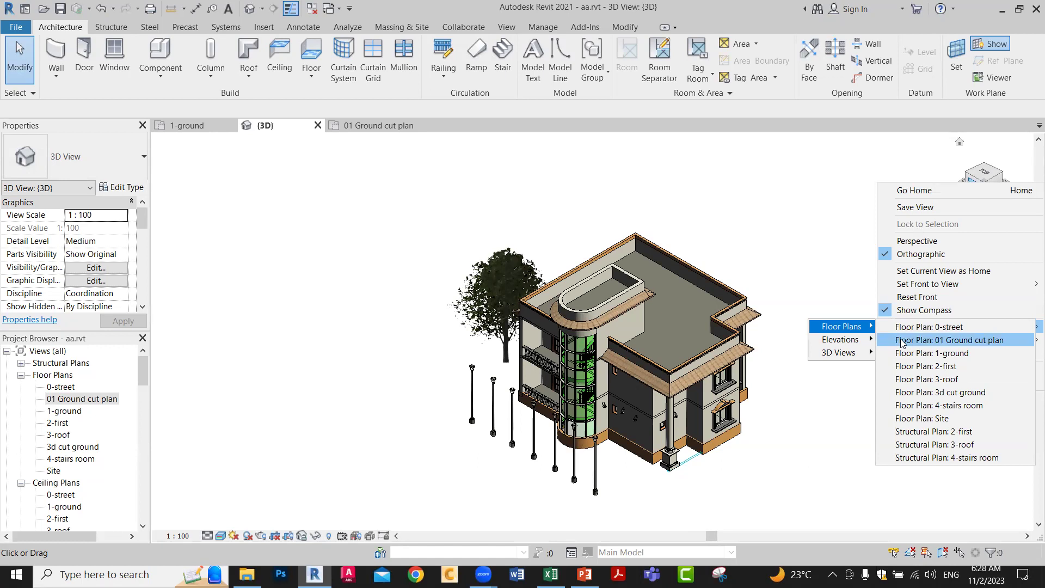
pyautogui.click(990, 341)
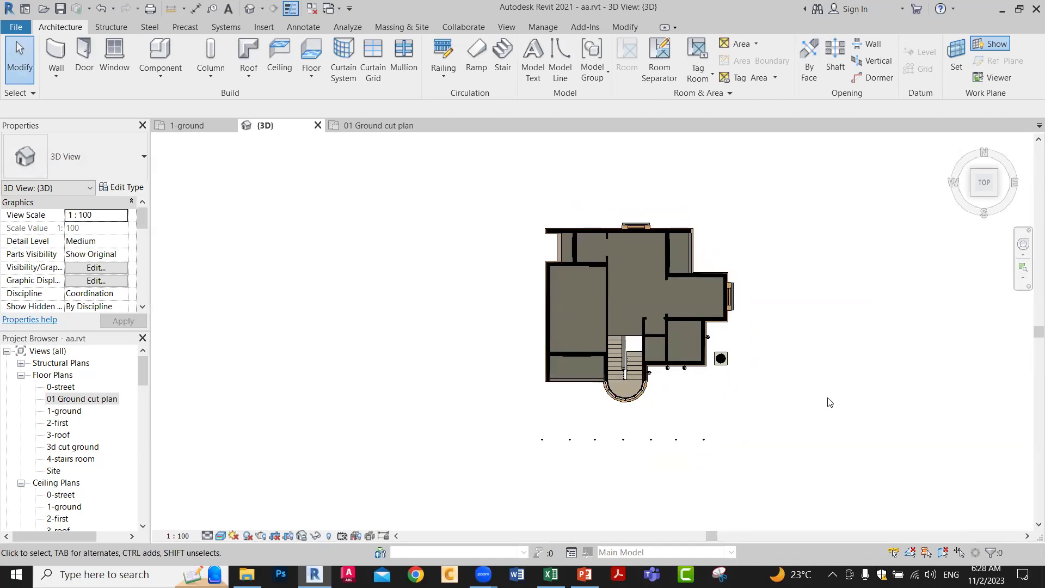
# Step: Show the cut ground floor from an angled 3D viewpoint in the Hidden Line visual style
pyautogui.moveTo(821, 415); pyautogui.dragTo(767, 322)
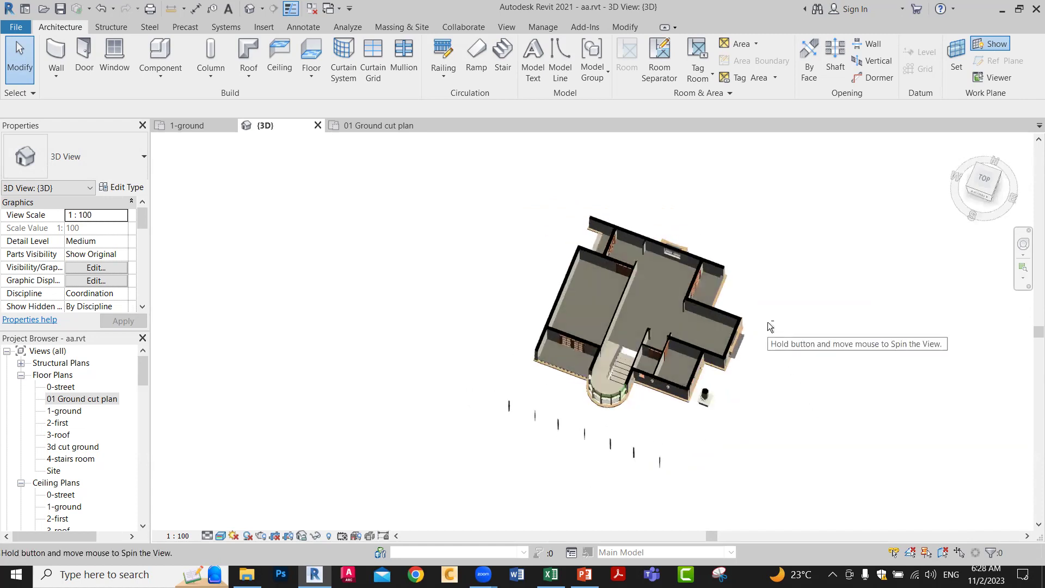
pyautogui.moveTo(725, 436); pyautogui.dragTo(760, 385)
pyautogui.scroll(4, 740, 400)
pyautogui.scroll(3, 743, 404)
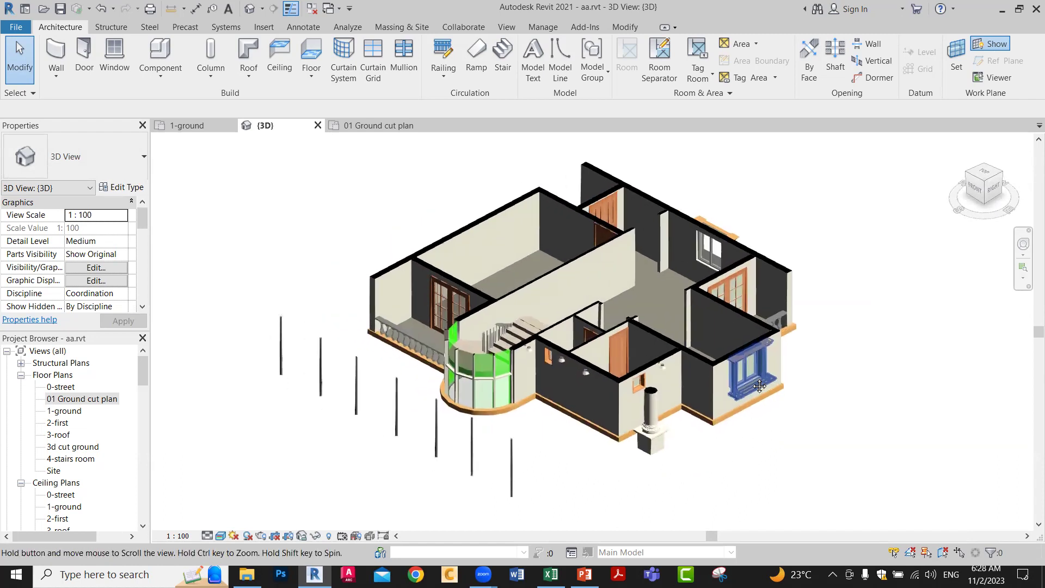
pyautogui.click(221, 536)
pyautogui.click(246, 479)
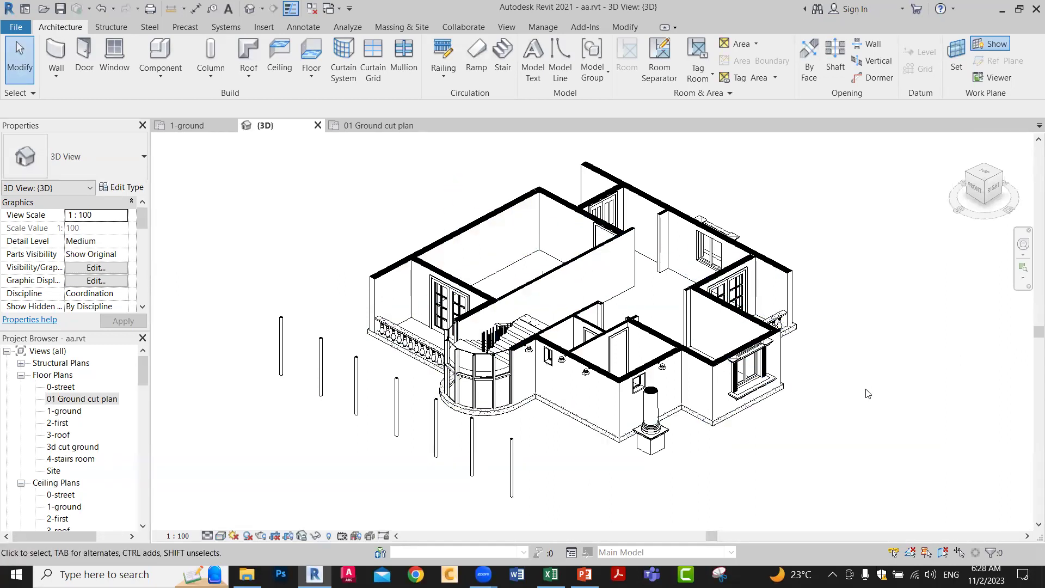
# Step: Override the Walls cut pattern in the {3D} view with a red solid foreground fill and apply it
pyautogui.press('v')
pyautogui.press('v')
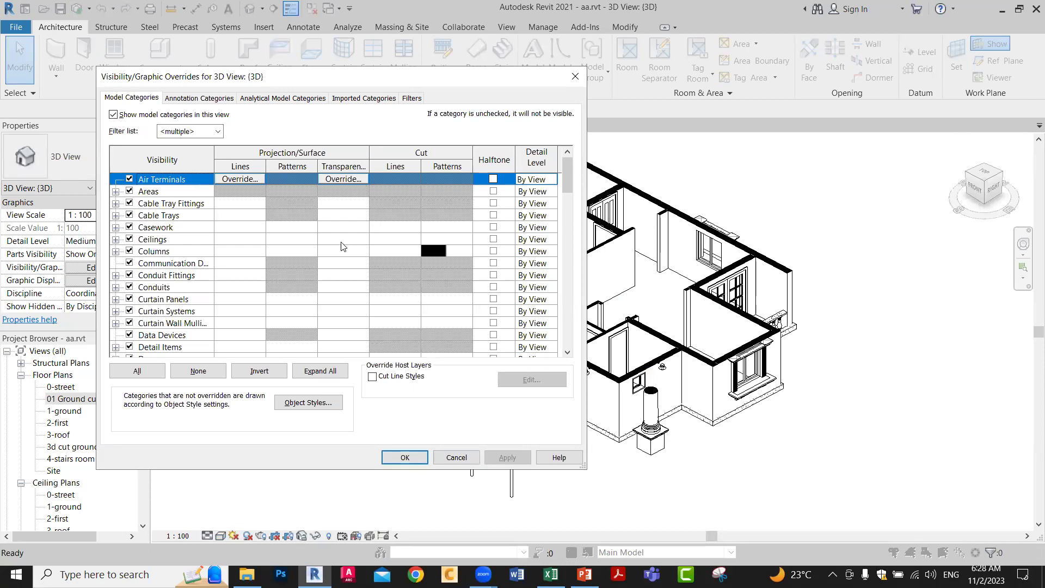
pyautogui.scroll(-4, 180, 255)
pyautogui.scroll(-2, 180, 254)
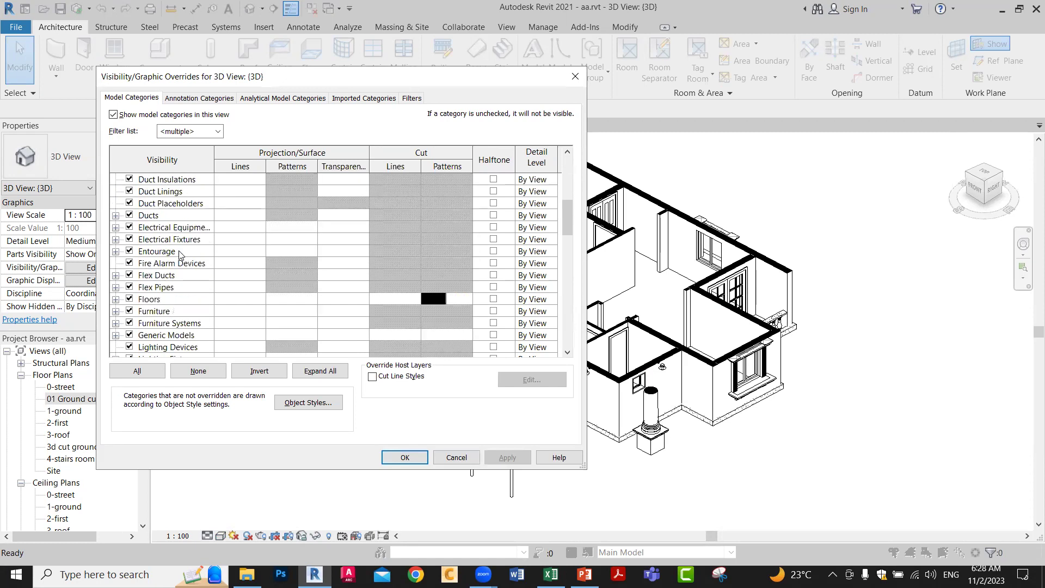
pyautogui.click(179, 252)
pyautogui.press('w')
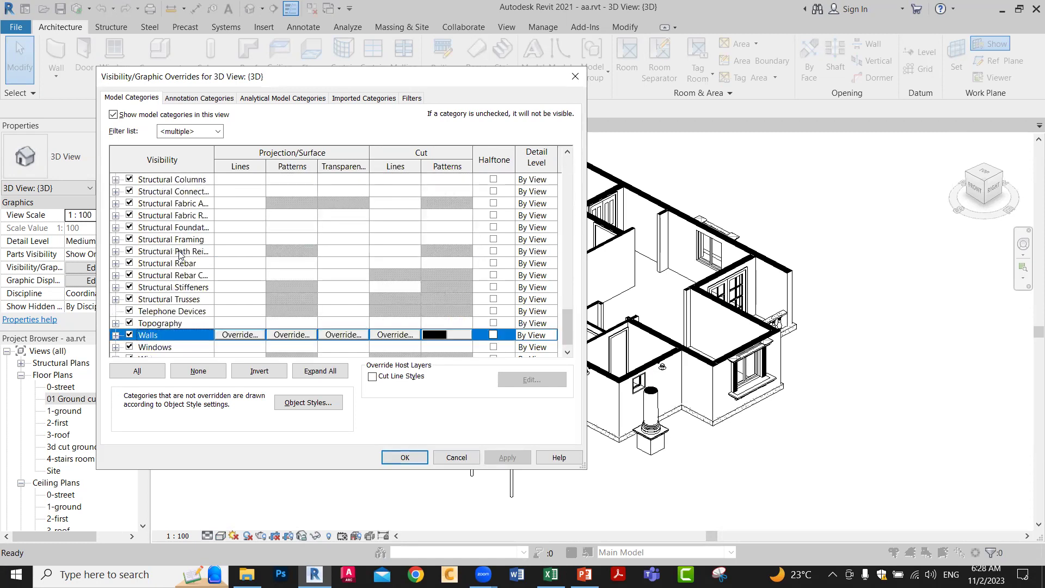
pyautogui.press('Up')
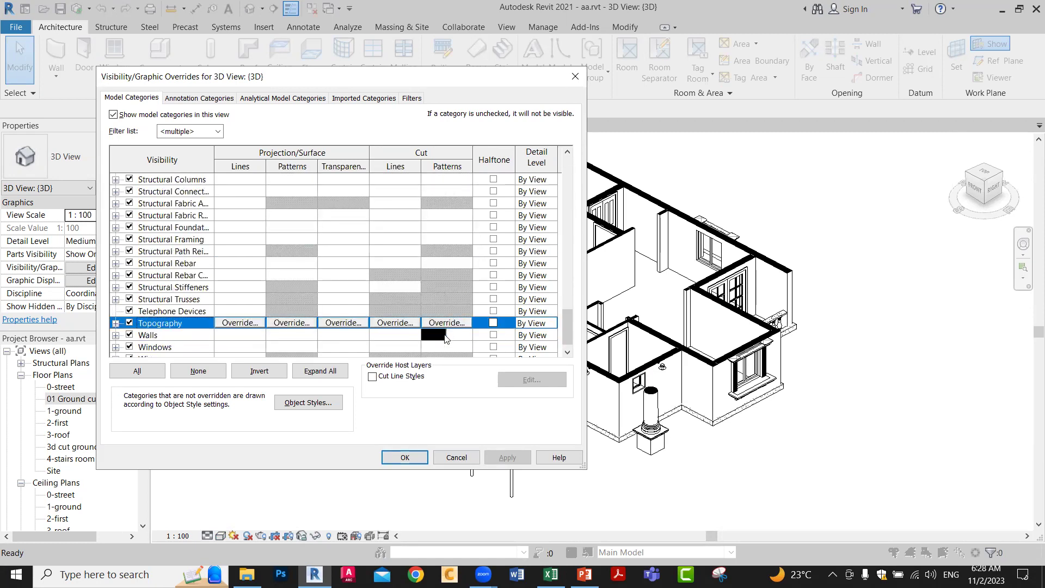
pyautogui.click(444, 335)
pyautogui.click(444, 335)
pyautogui.click(417, 229)
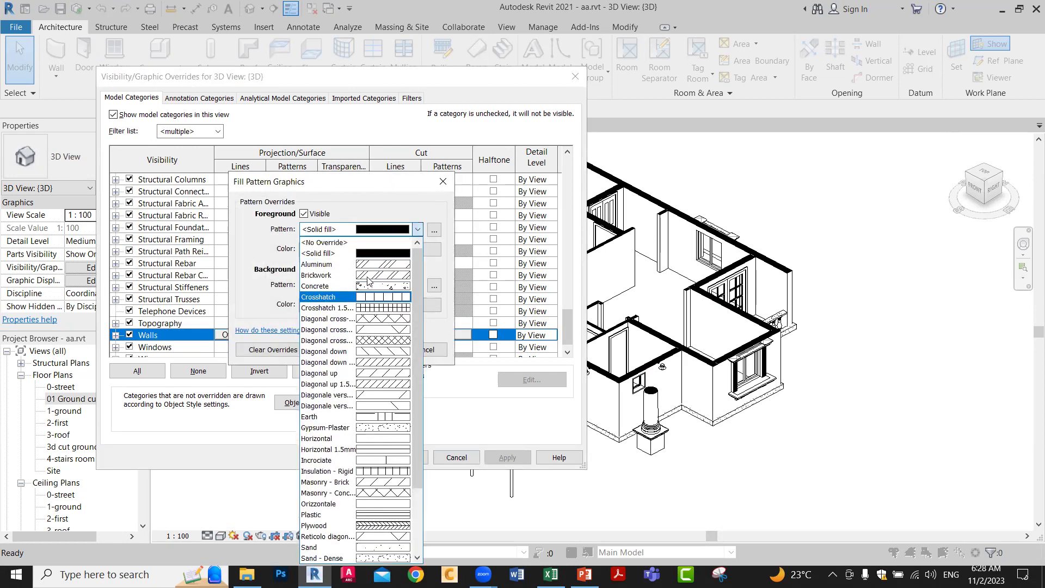
pyautogui.click(327, 253)
pyautogui.click(324, 251)
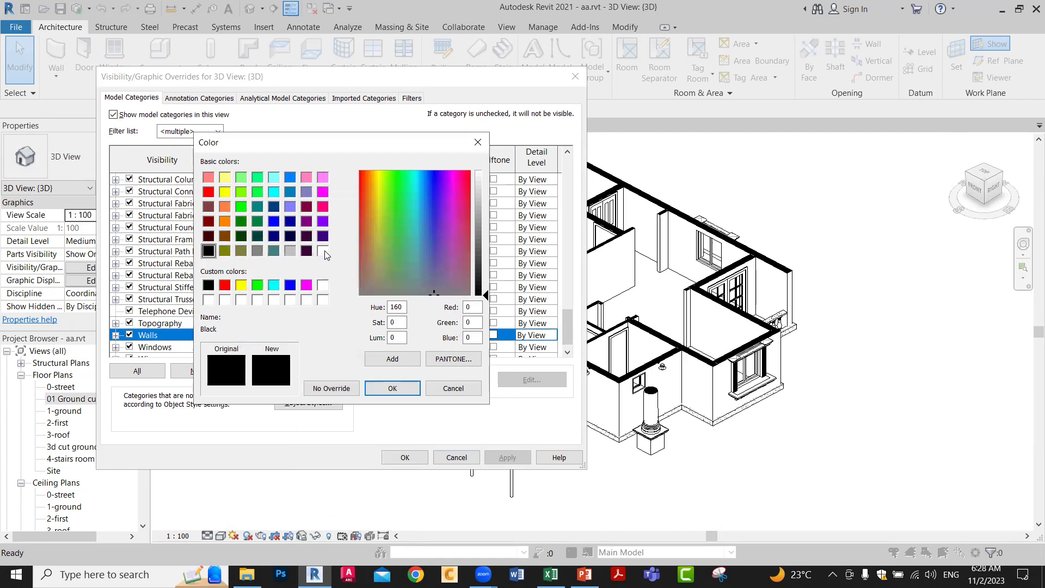
pyautogui.click(207, 192)
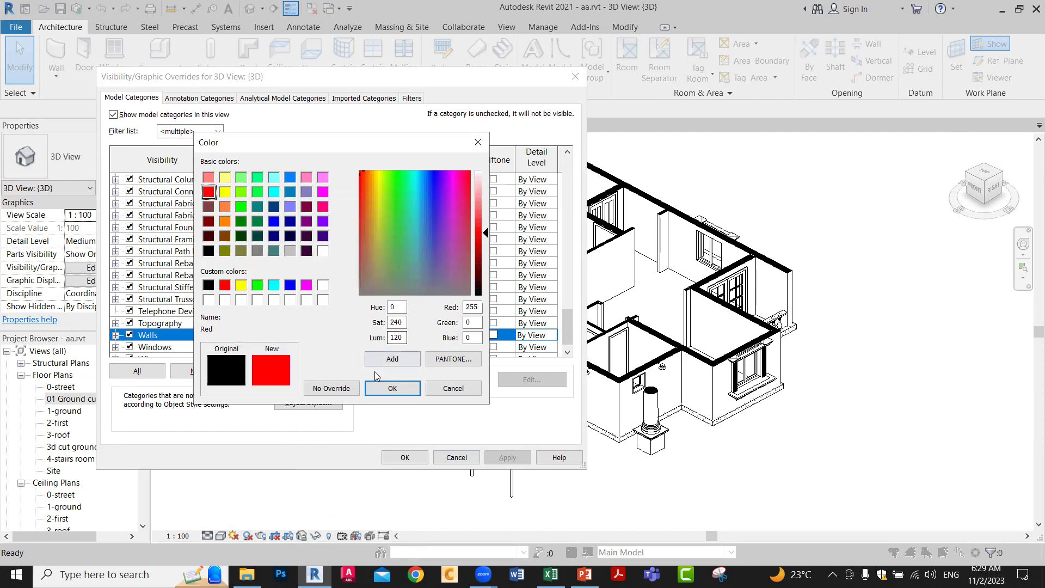
pyautogui.click(392, 388)
pyautogui.click(378, 352)
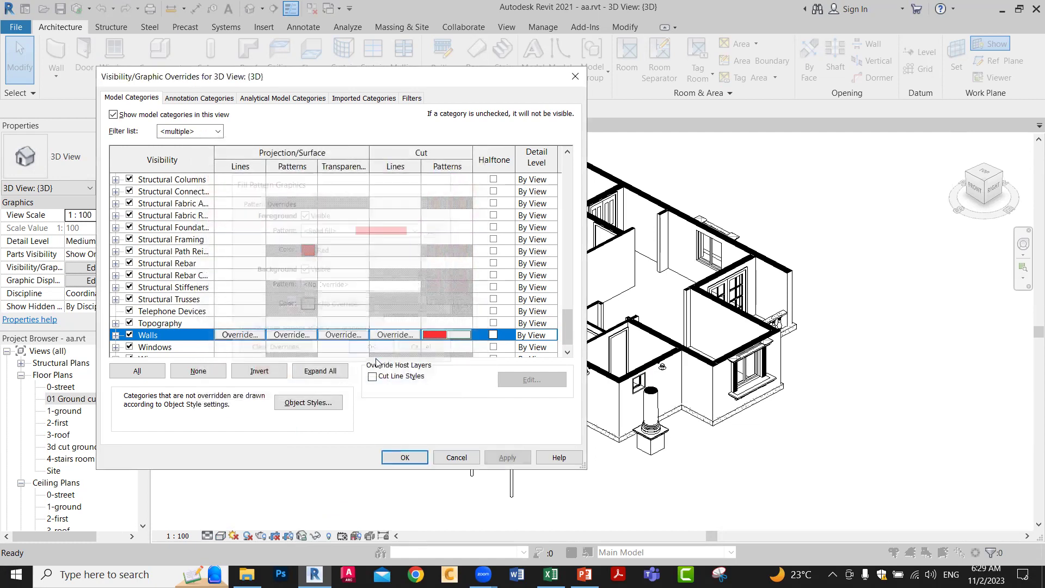
pyautogui.click(508, 457)
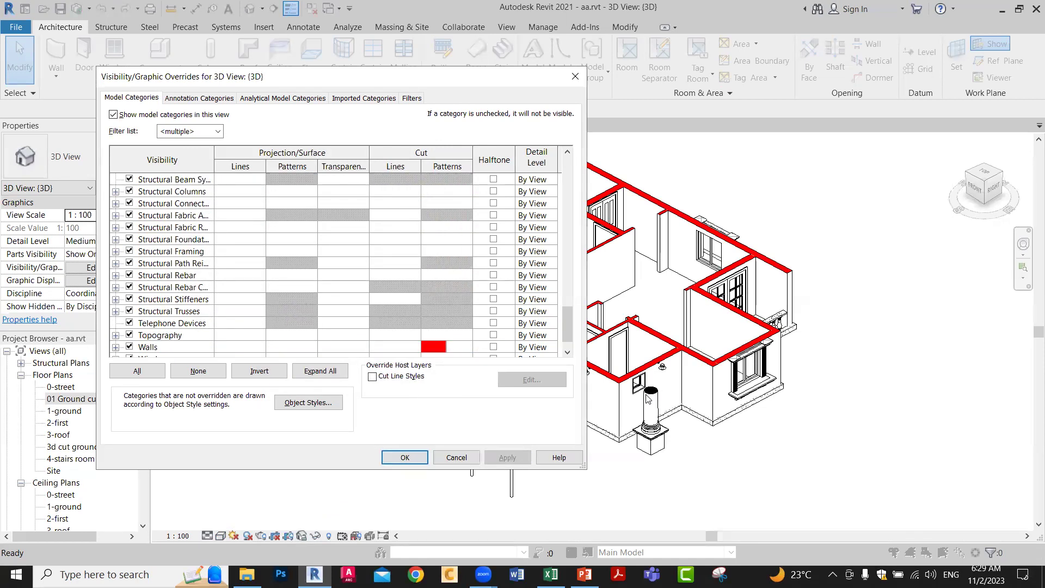
# Step: Set the Columns cut pattern foreground colour to red, apply it and close the visibility overrides
pyautogui.click(180, 232)
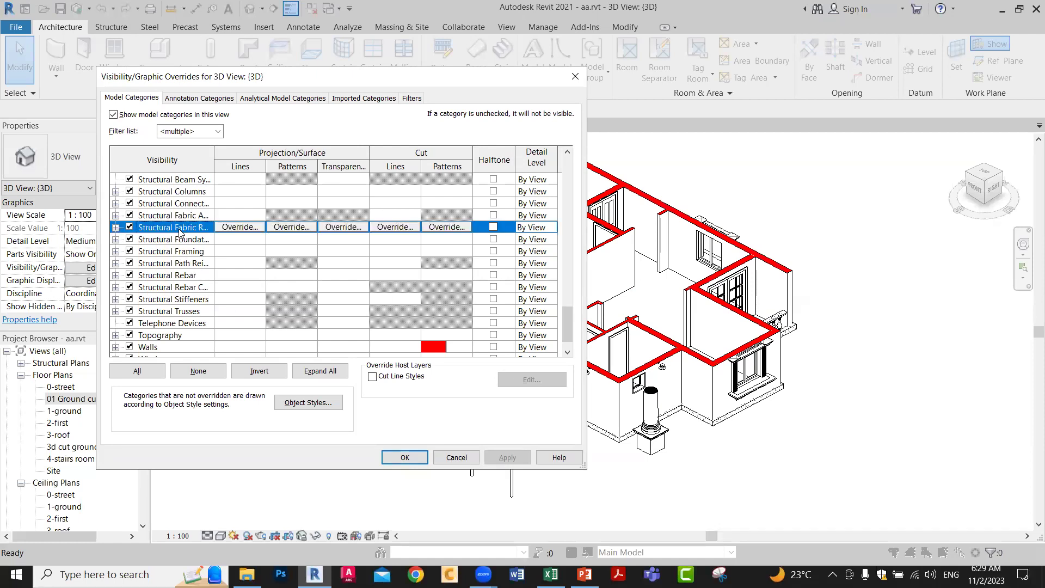
pyautogui.press('c')
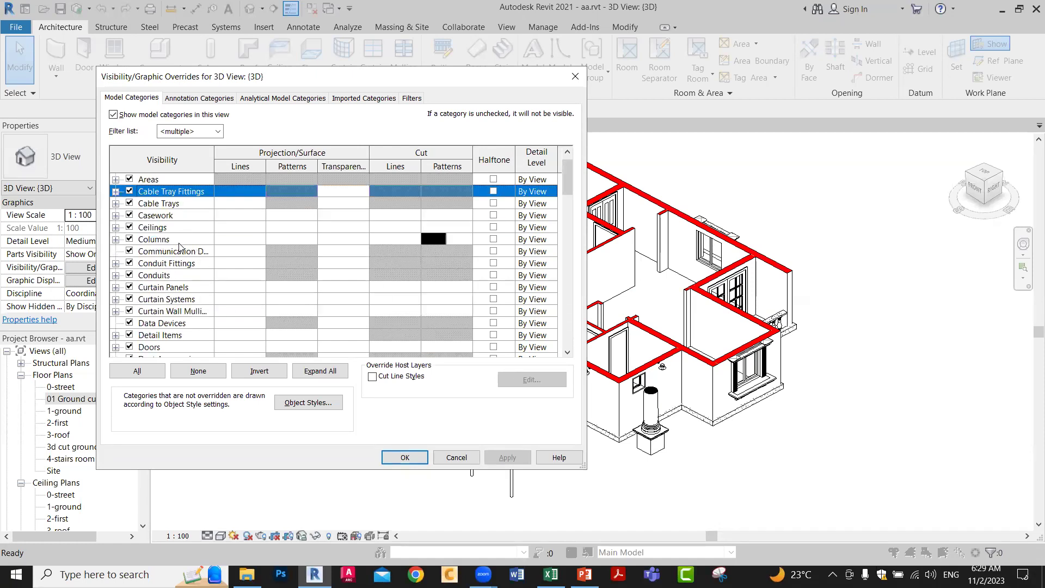
pyautogui.click(183, 241)
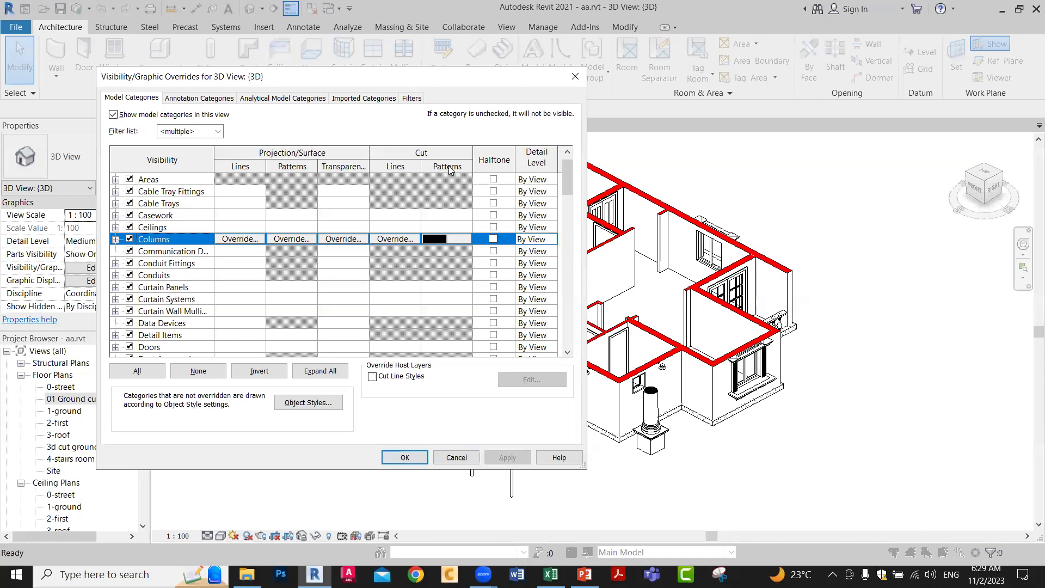
pyautogui.click(439, 239)
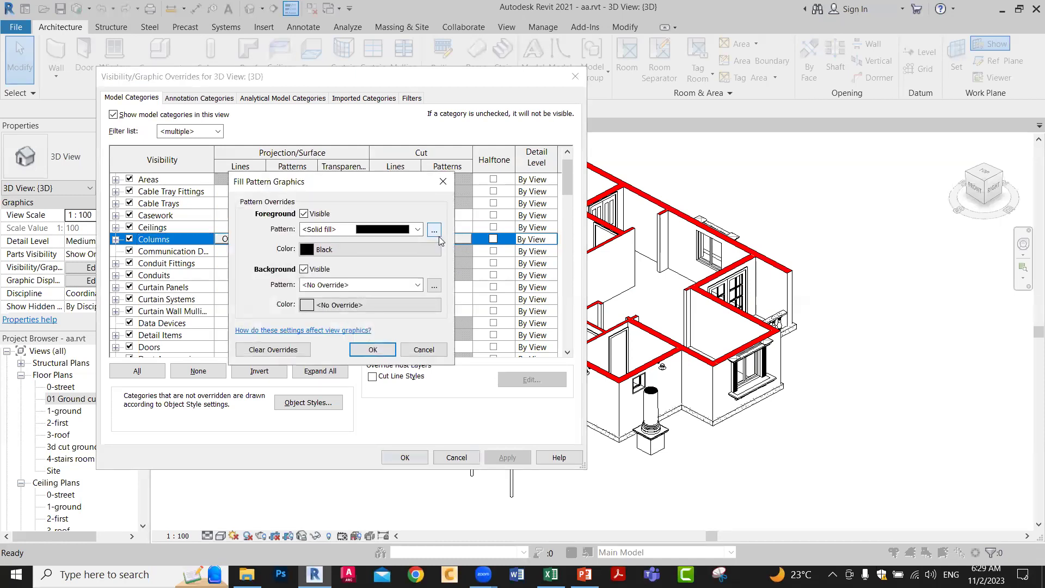
pyautogui.click(335, 248)
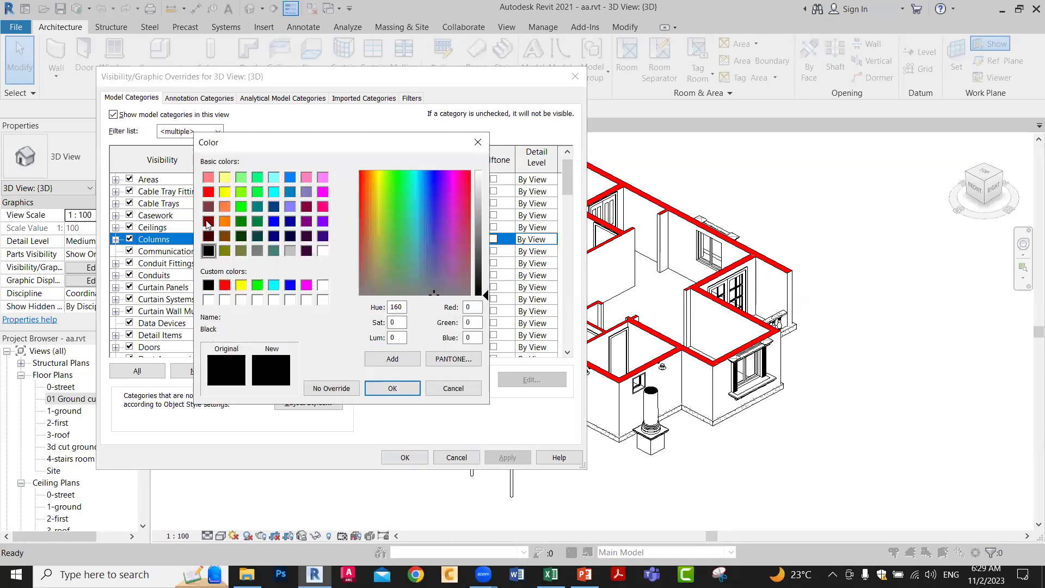
pyautogui.click(209, 193)
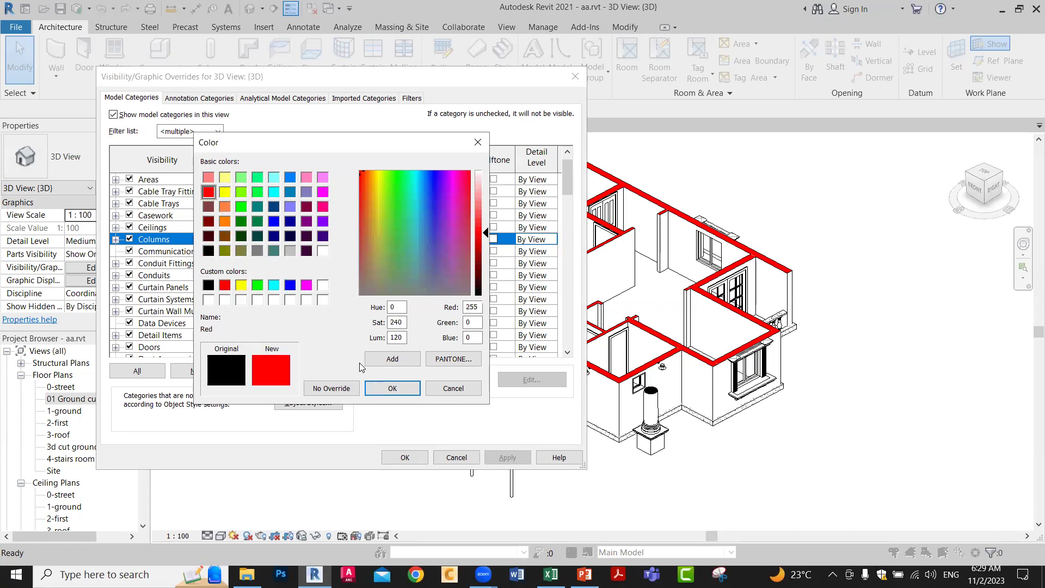
pyautogui.click(392, 388)
pyautogui.click(374, 350)
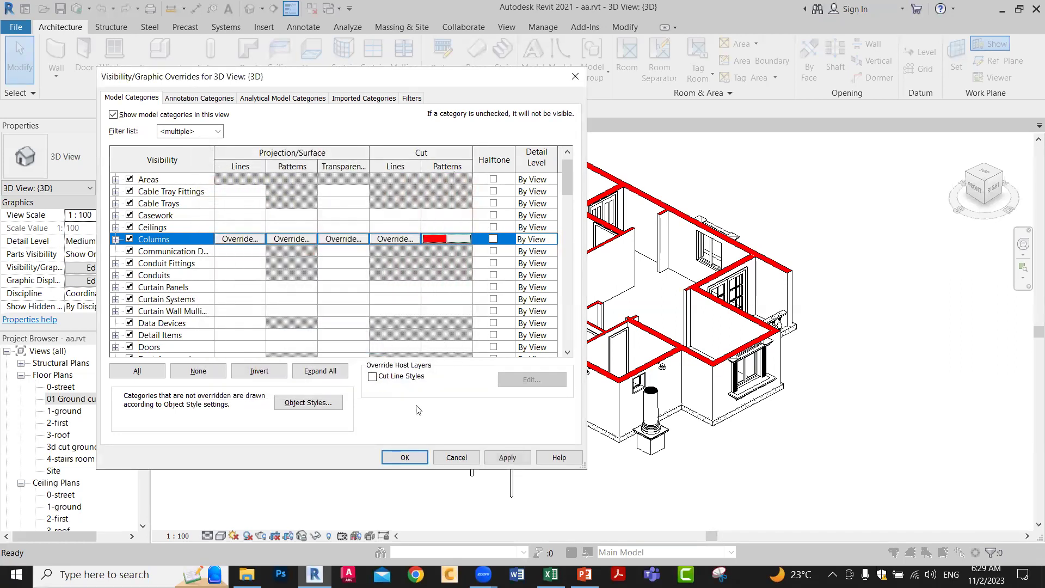
pyautogui.click(507, 457)
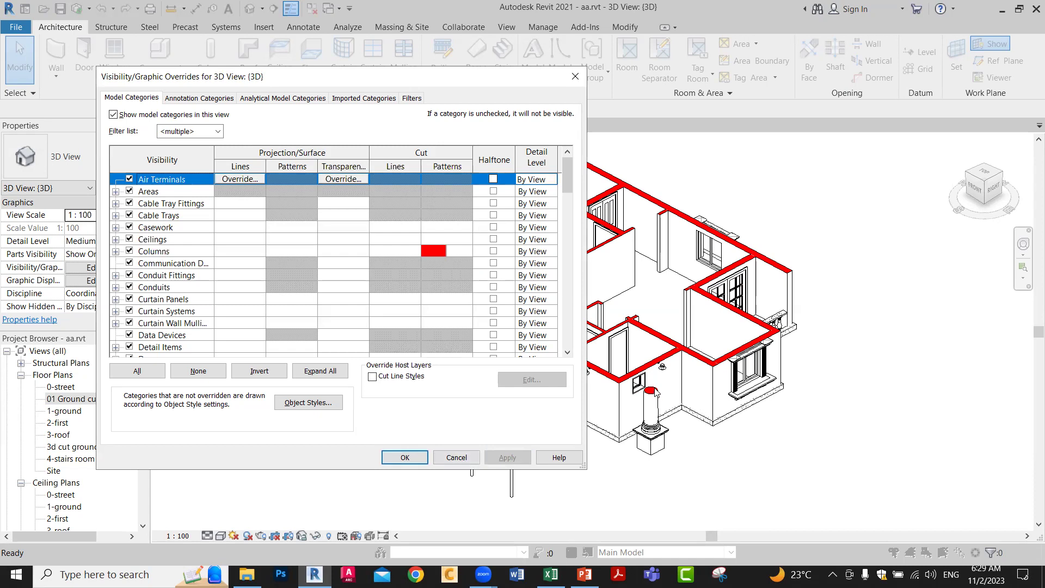
pyautogui.click(404, 458)
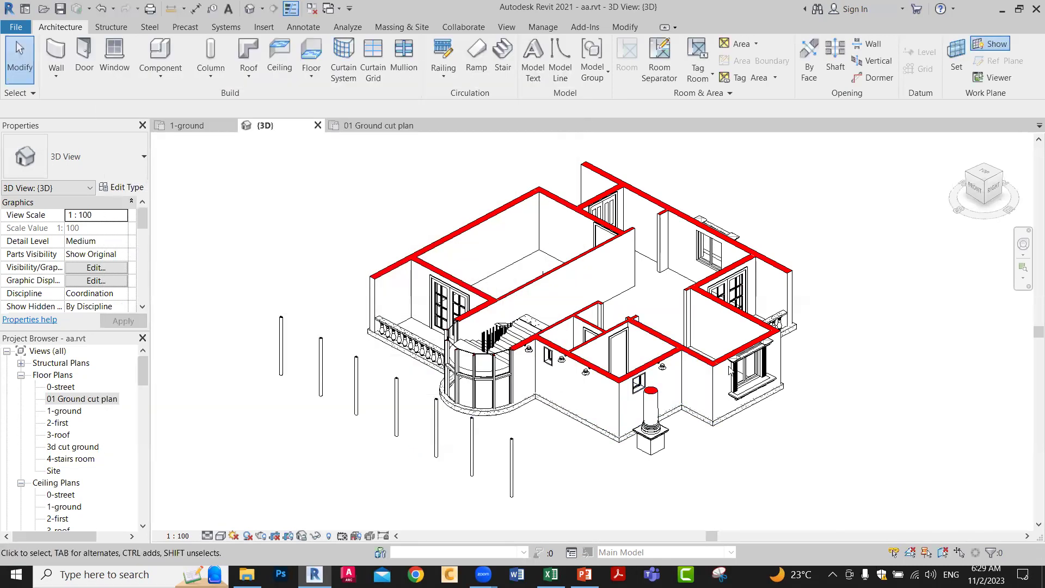
# Step: Open the 01 Ground cut plan floor plan view
pyautogui.scroll(-2, 792, 335)
pyautogui.moveTo(792, 334); pyautogui.dragTo(729, 330)
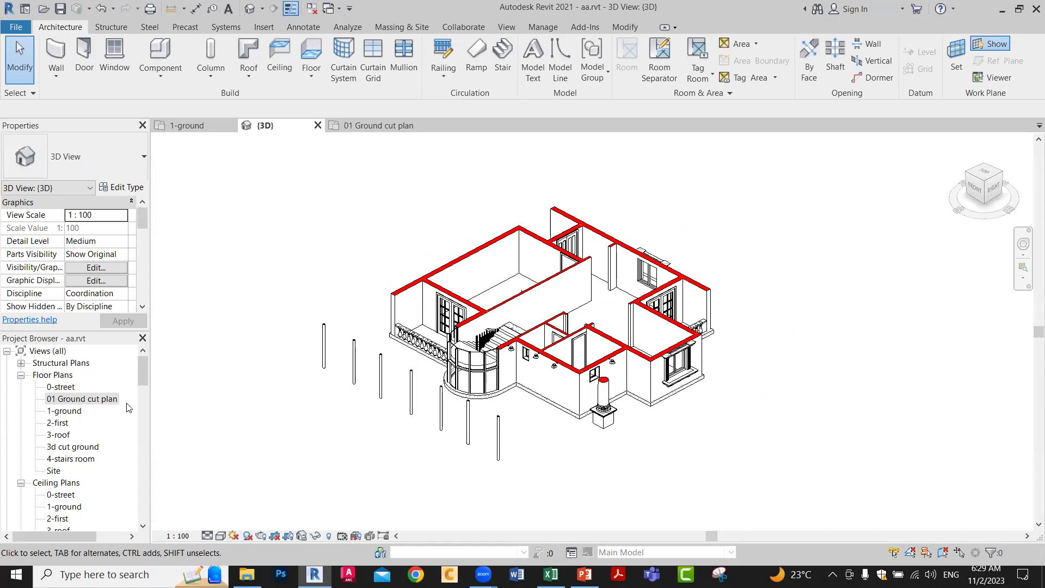
pyautogui.doubleClick(69, 400)
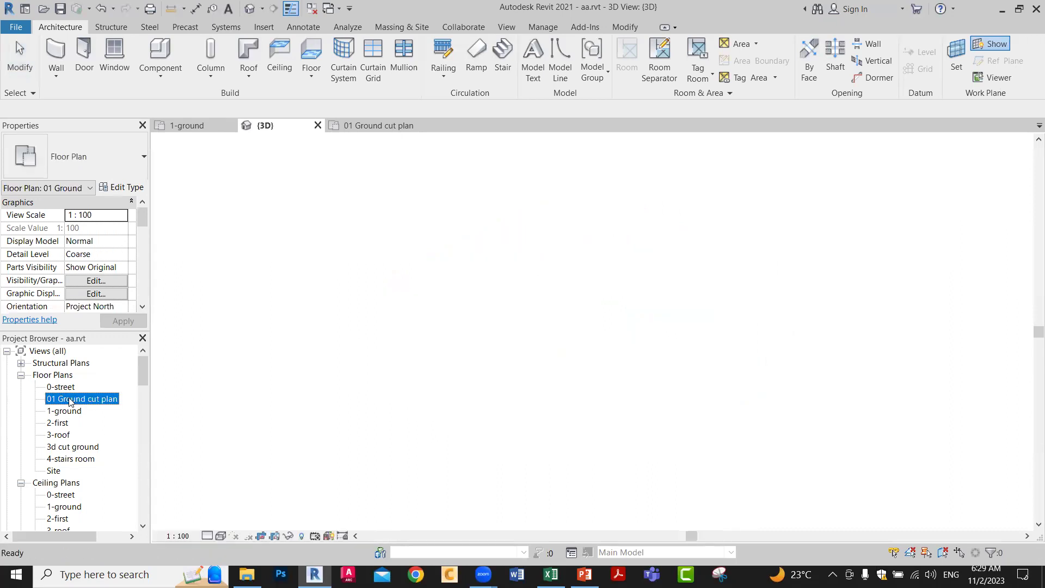
pyautogui.scroll(2, 585, 317)
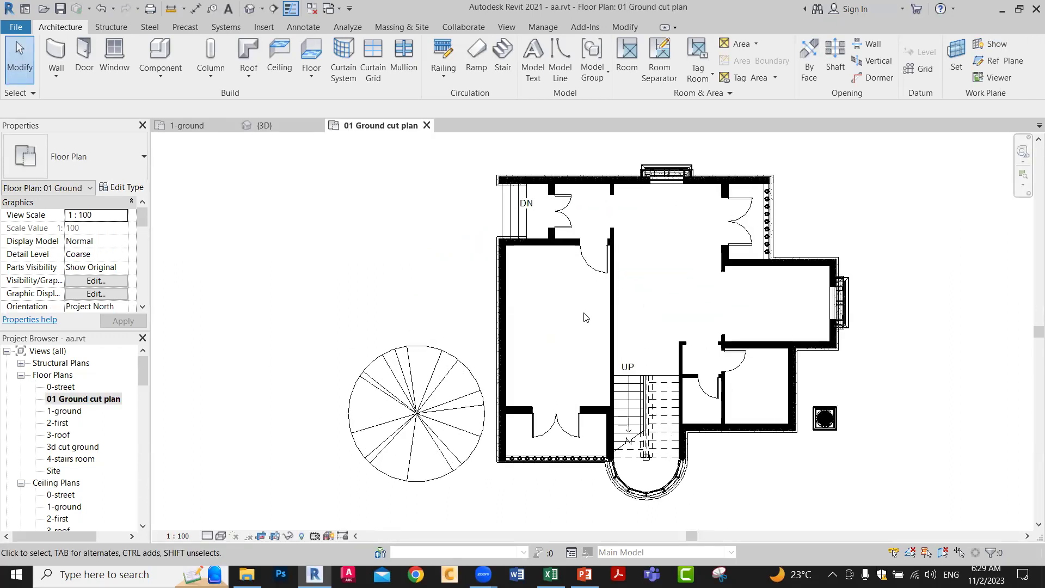
# Step: Load the M_Bed-Box family from the Furniture folder of the English library for component placement
pyautogui.click(153, 82)
pyautogui.click(202, 99)
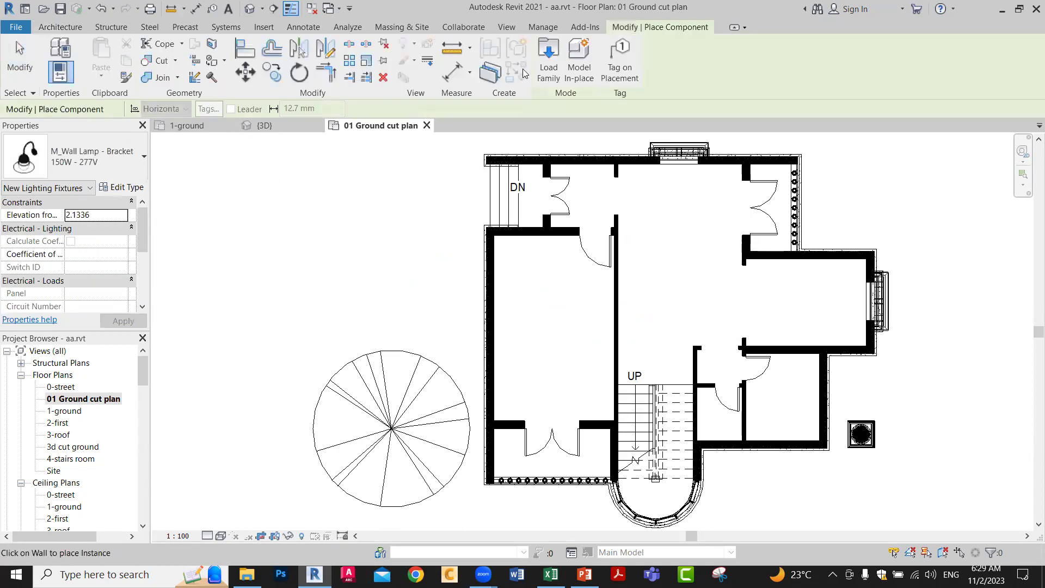
pyautogui.click(548, 68)
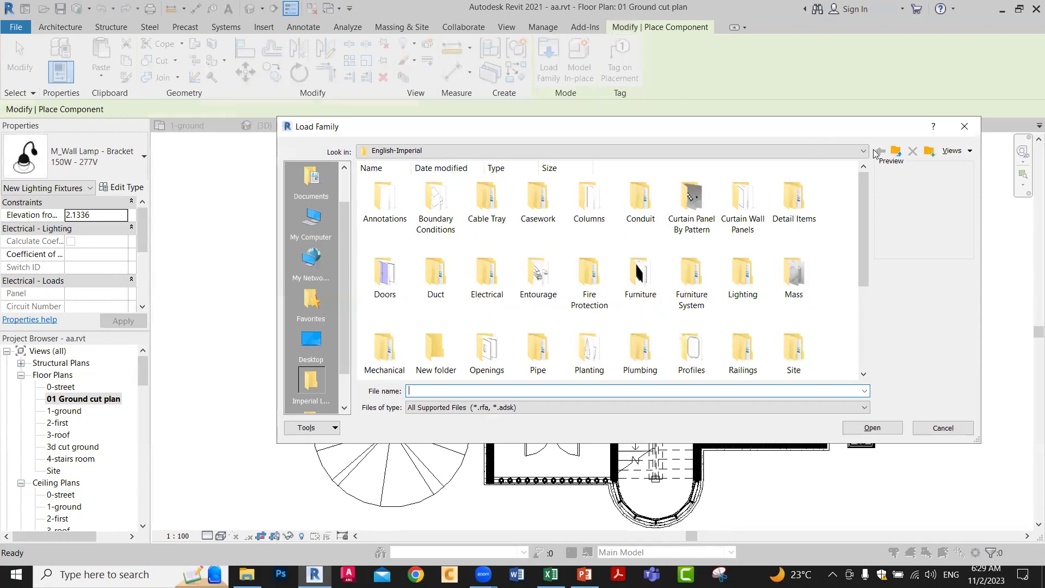
pyautogui.click(895, 153)
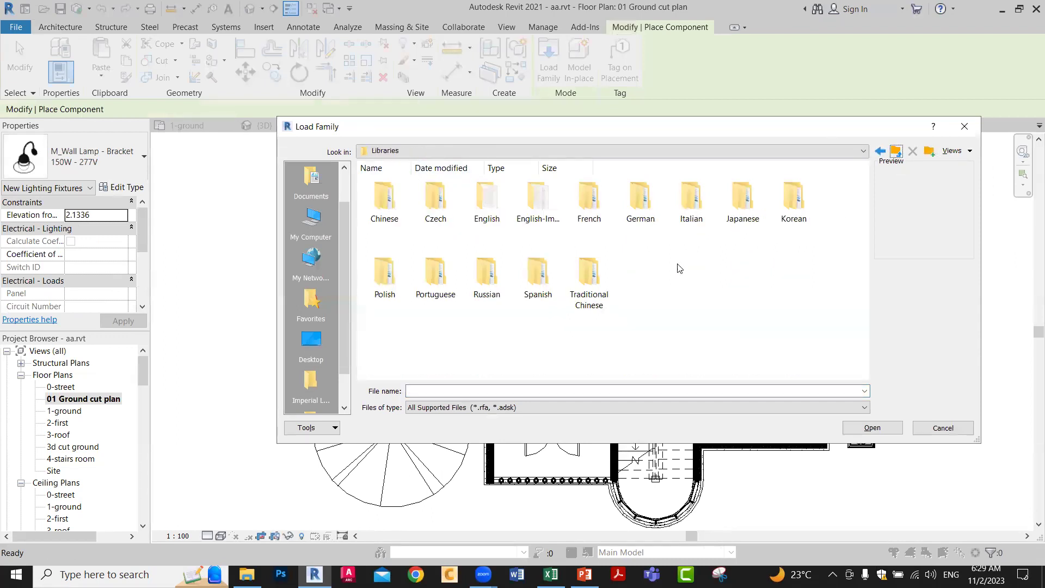
pyautogui.doubleClick(484, 204)
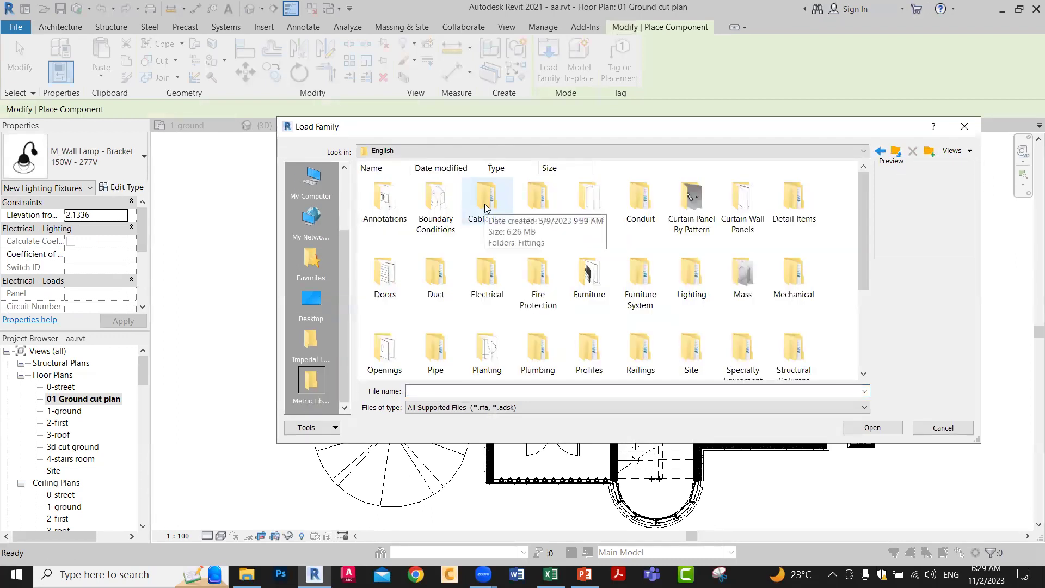
pyautogui.click(538, 277)
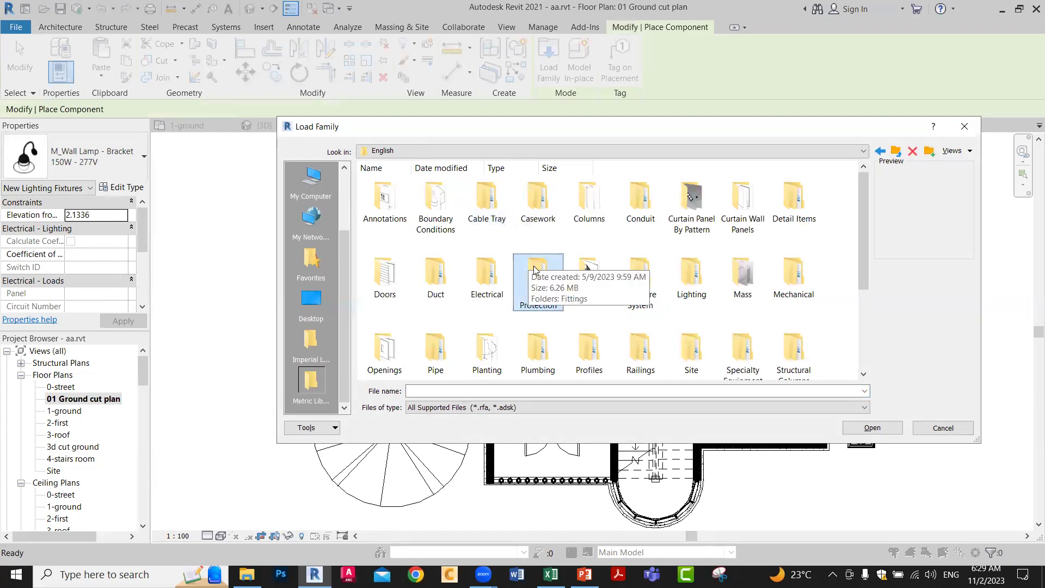
pyautogui.doubleClick(591, 279)
pyautogui.doubleClick(386, 206)
pyautogui.doubleClick(395, 210)
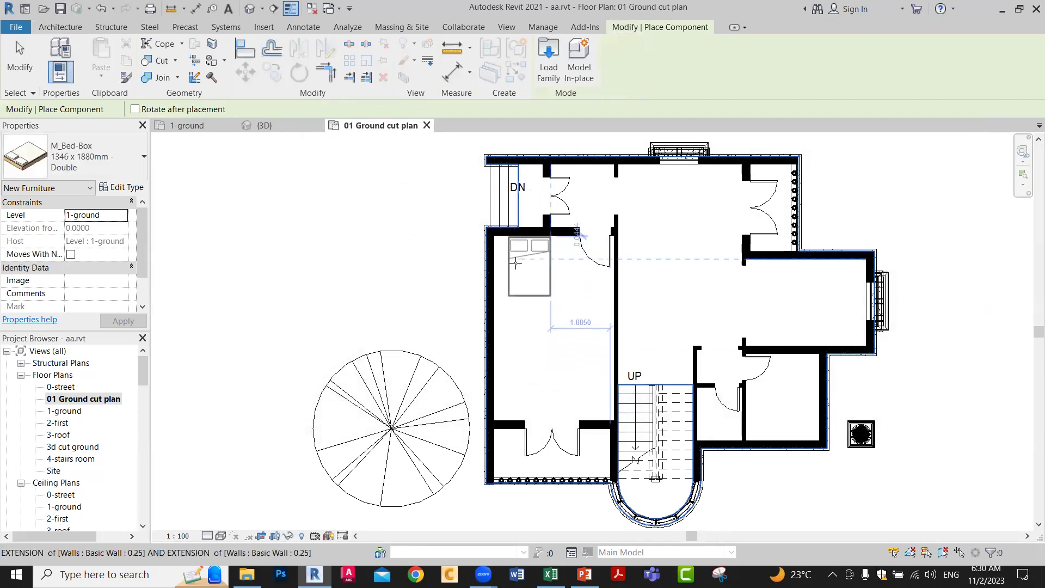
# Step: Place one 1346 x 1880mm double bed, rotated with its head against the exterior wall, in the large room's upper-left corner
pyautogui.press('space')
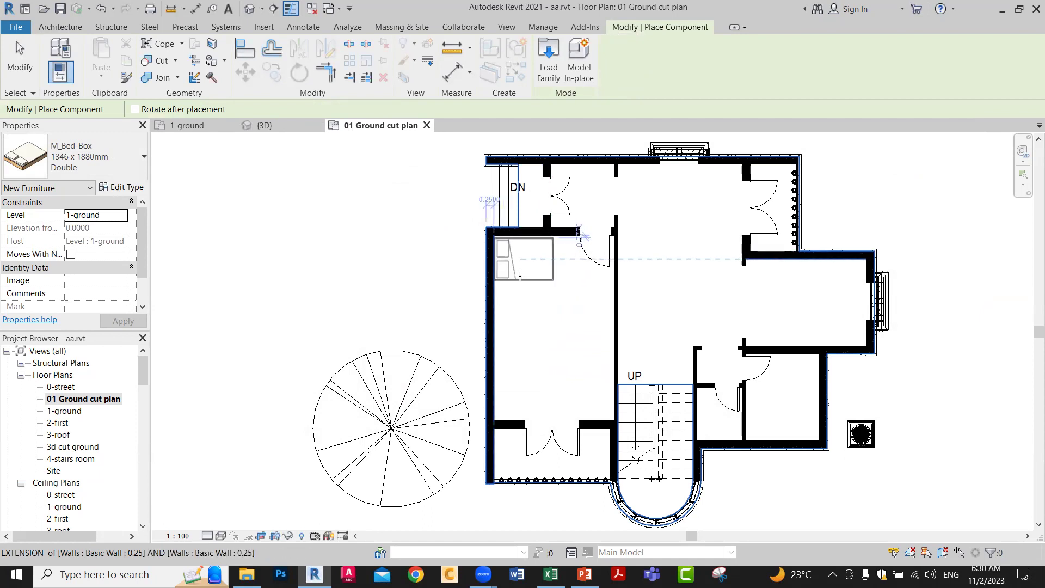
pyautogui.click(519, 272)
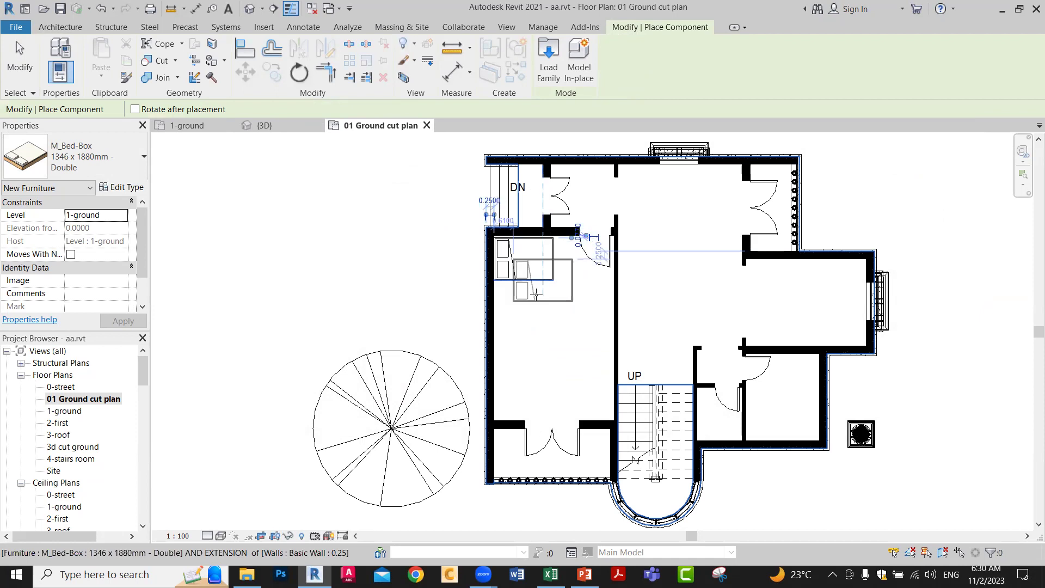
pyautogui.press('Escape')
pyautogui.press('Escape')
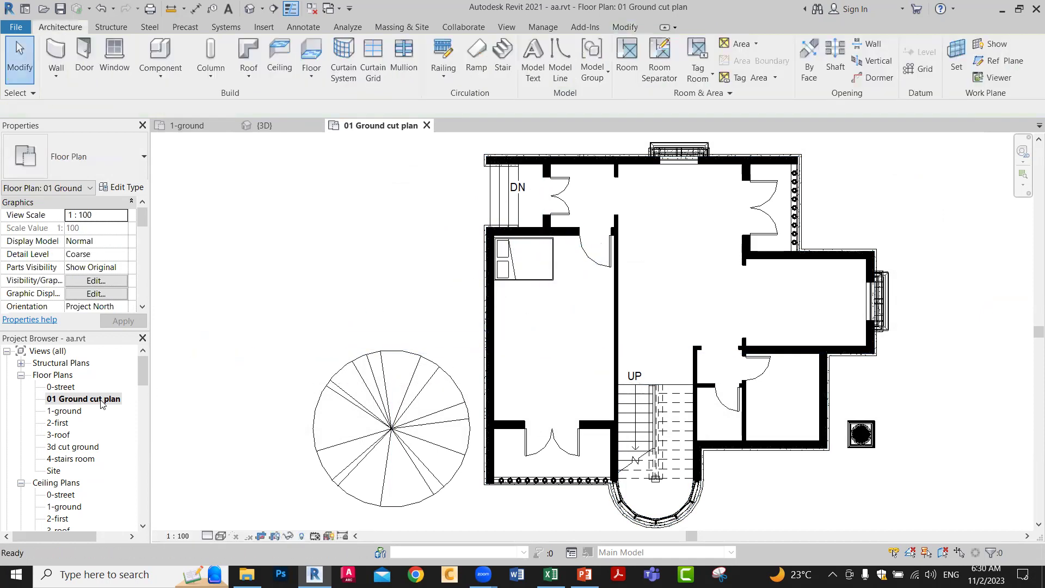
# Step: Check the placed bed in the {3D} view and set the view's visual style to Shaded
pyautogui.click(277, 125)
pyautogui.scroll(5, 519, 293)
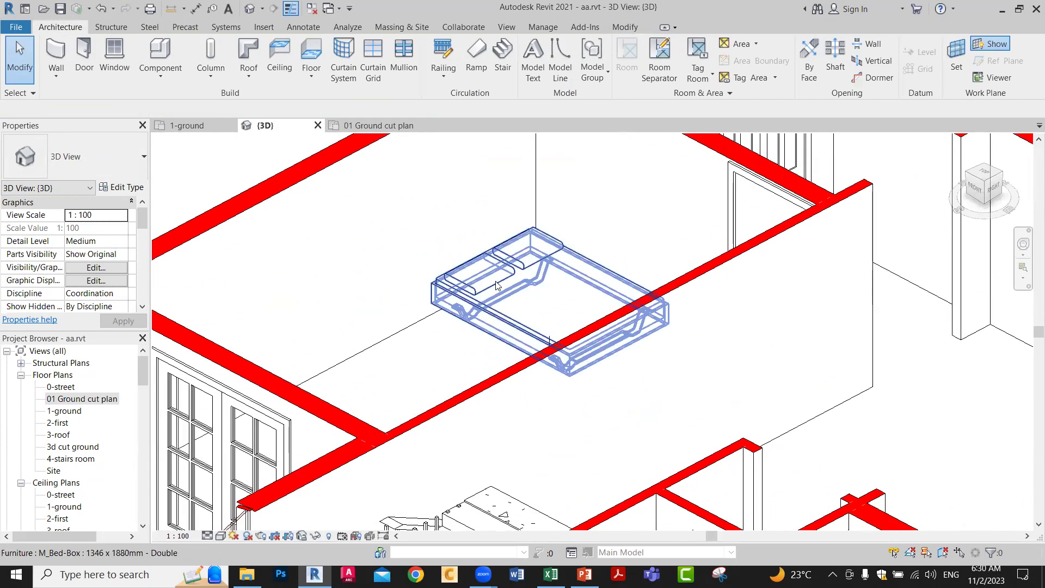
pyautogui.scroll(-8, 496, 284)
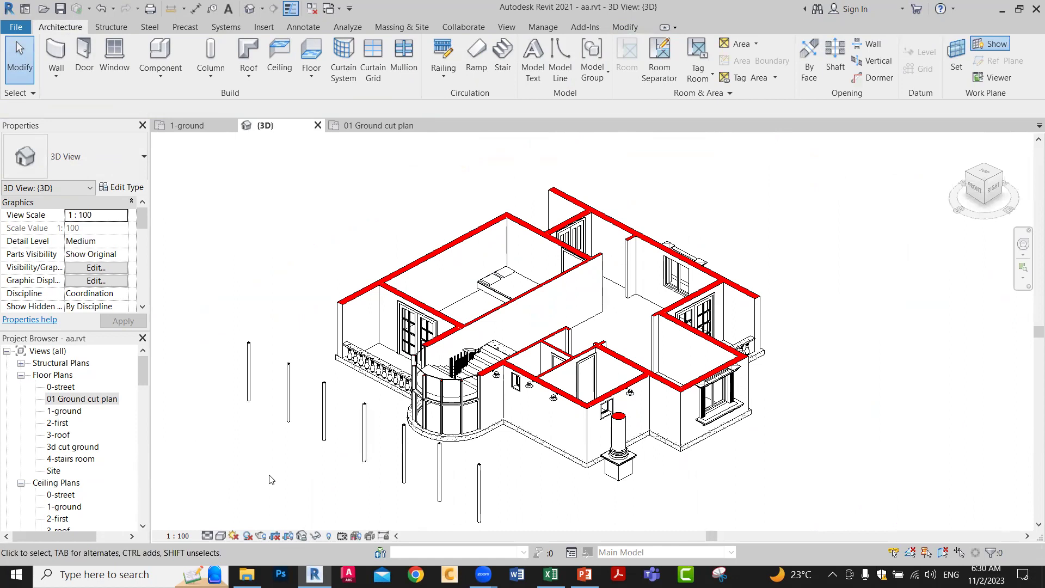
pyautogui.click(220, 536)
pyautogui.click(248, 500)
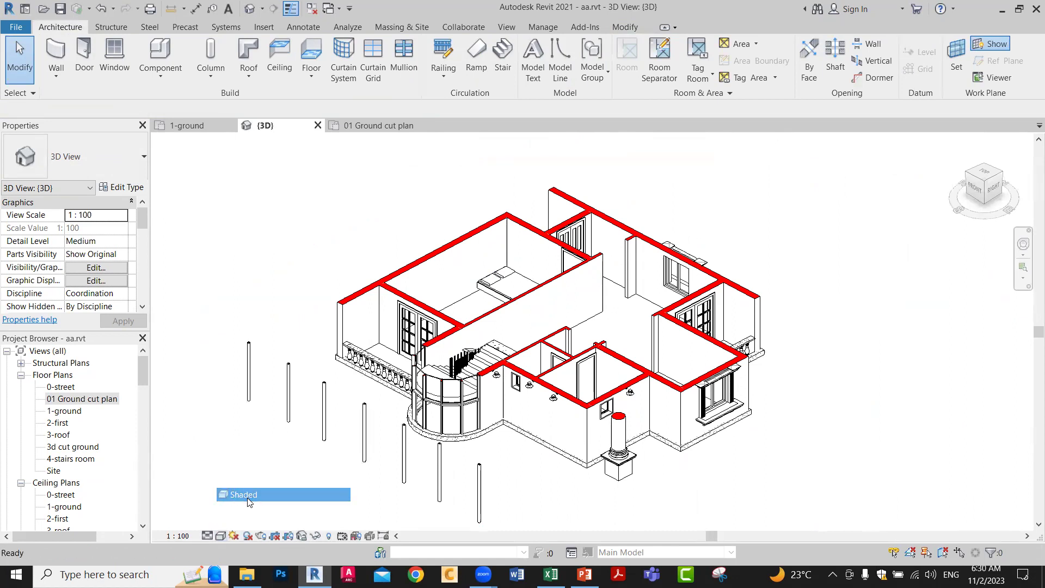
pyautogui.scroll(-1, 741, 362)
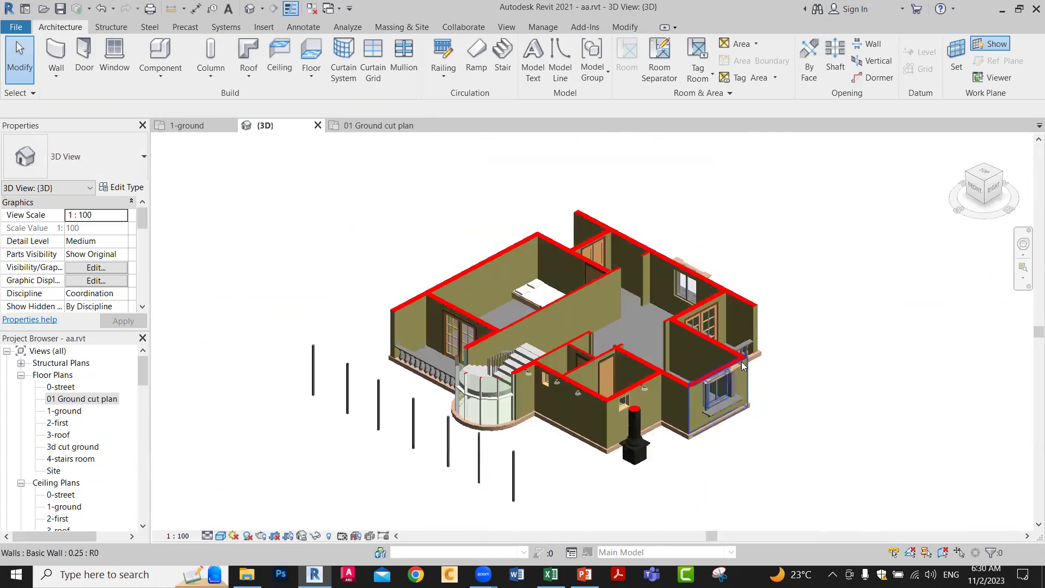
pyautogui.scroll(-2, 743, 364)
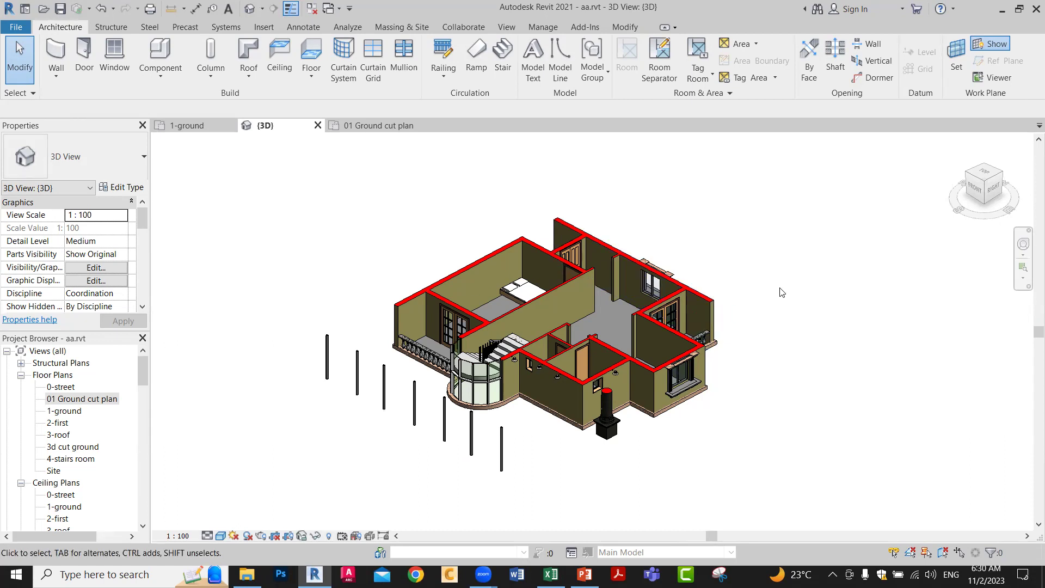
# Step: Delete the 01 Ground cut plan floor plan view and close the {3D} view
pyautogui.scroll(-1, 781, 293)
pyautogui.scroll(1, 781, 292)
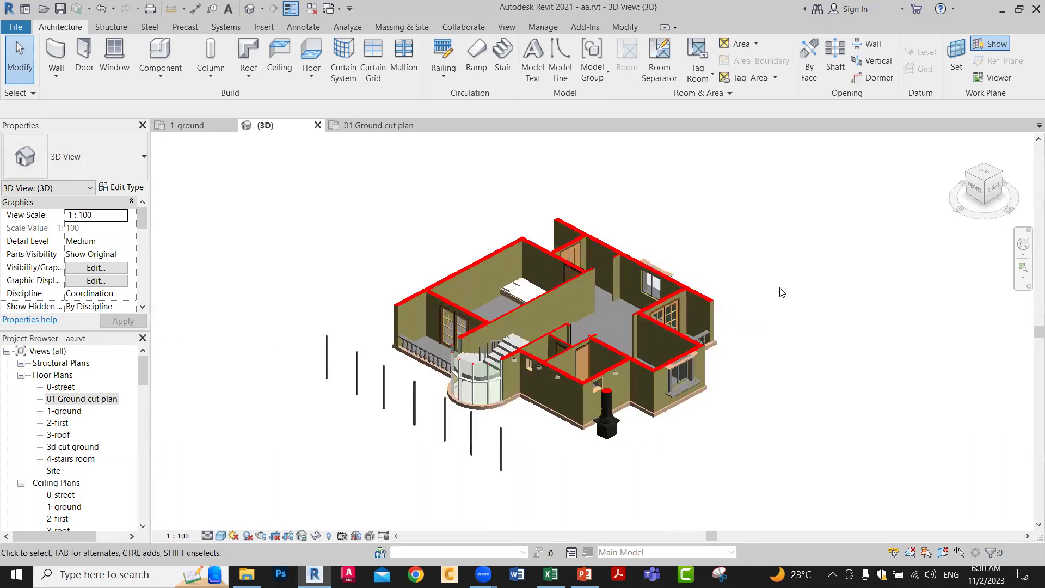
pyautogui.click(103, 401)
pyautogui.rightClick(105, 405)
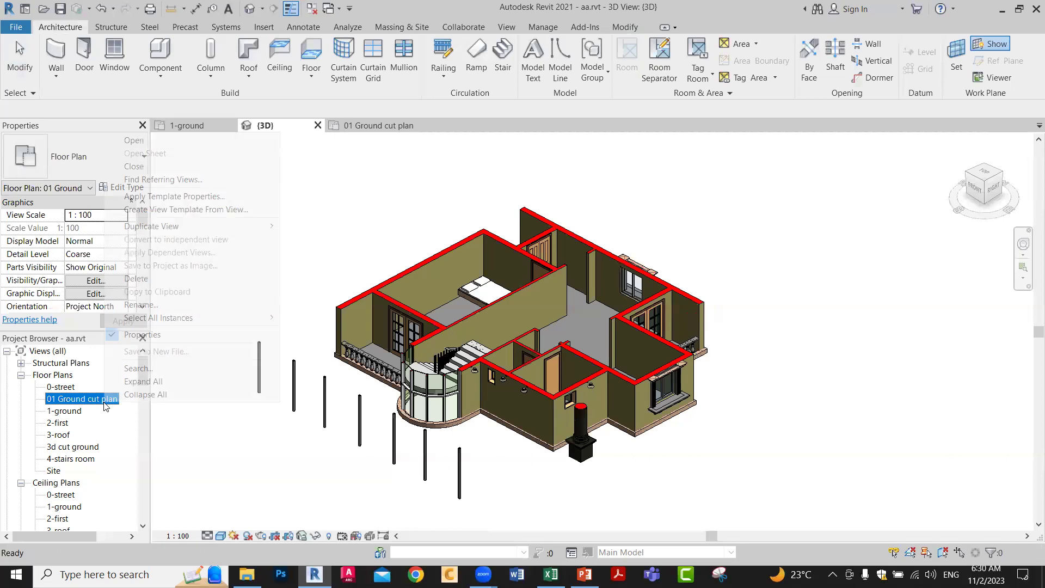
pyautogui.click(161, 279)
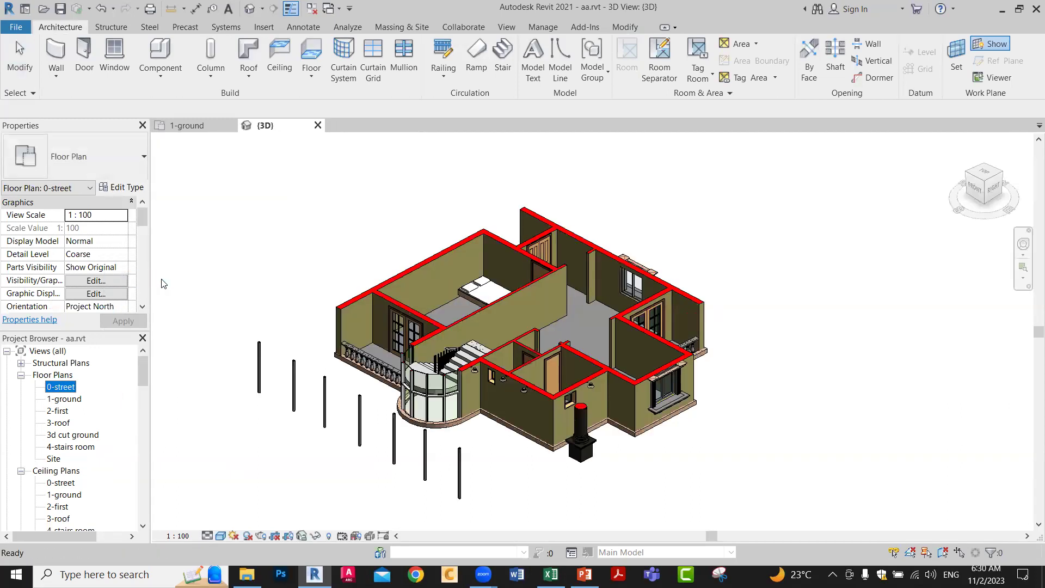
pyautogui.click(64, 412)
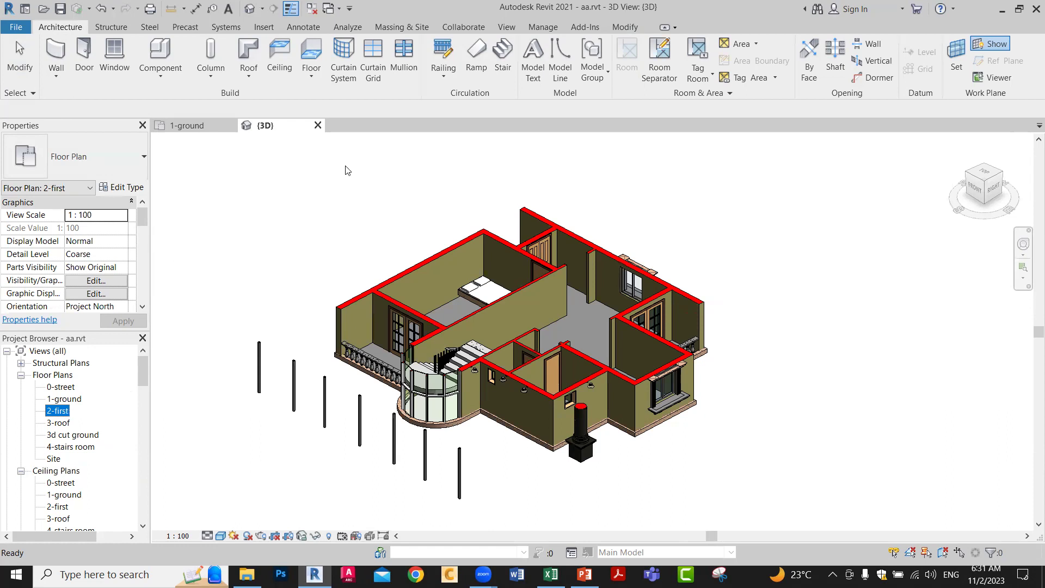
pyautogui.click(317, 126)
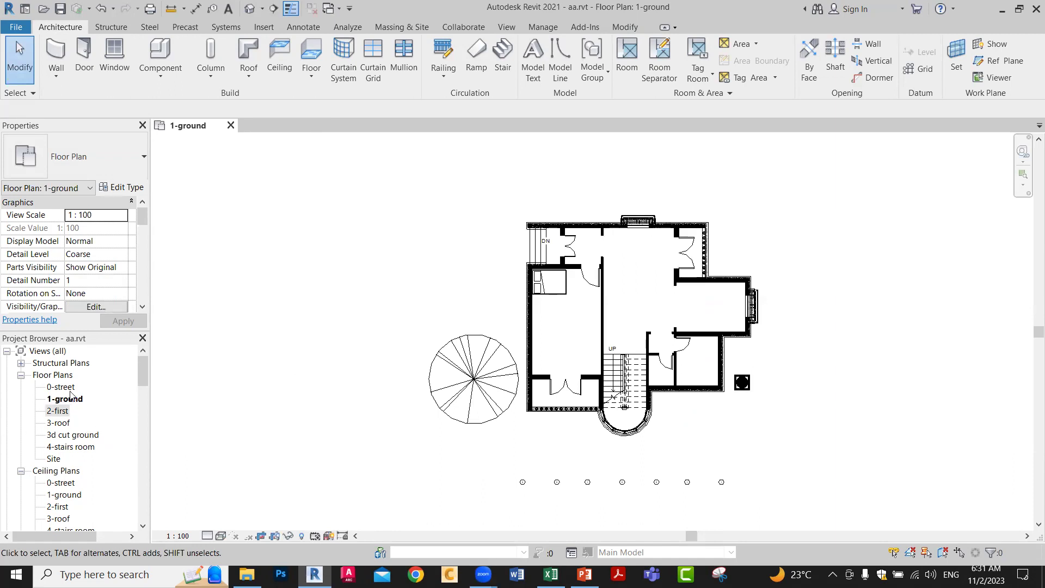
# Step: Duplicate the 2-first floor plan view and rename the copy 02 First 3d cutplan
pyautogui.click(63, 412)
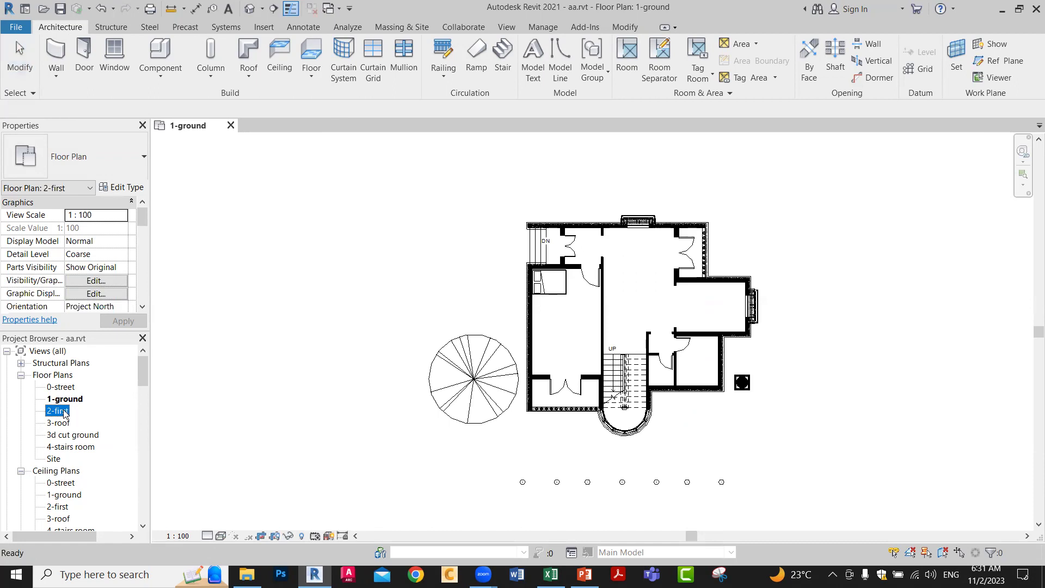
pyautogui.rightClick(65, 413)
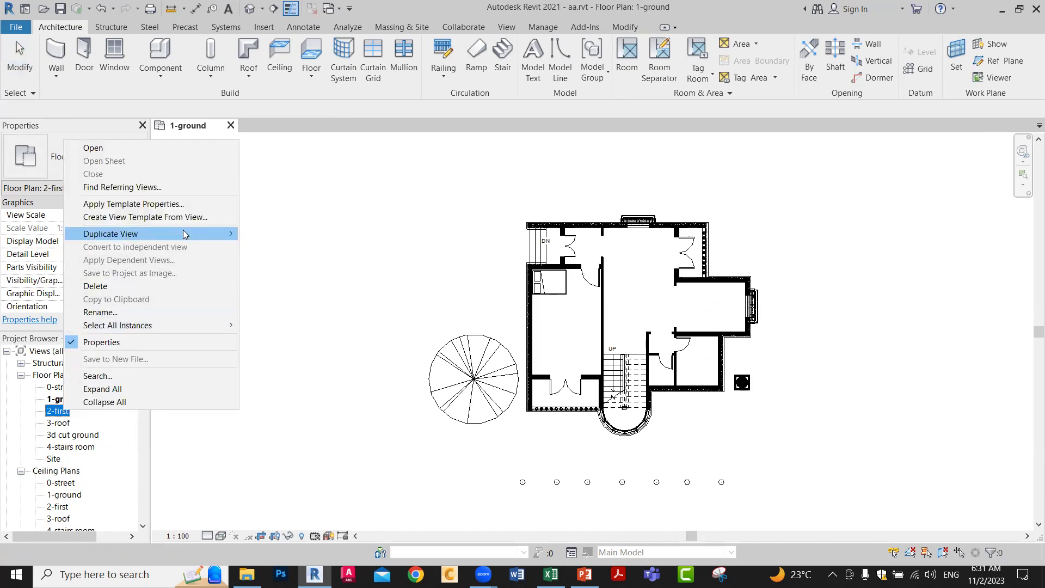
pyautogui.moveTo(185, 234)
pyautogui.click(308, 234)
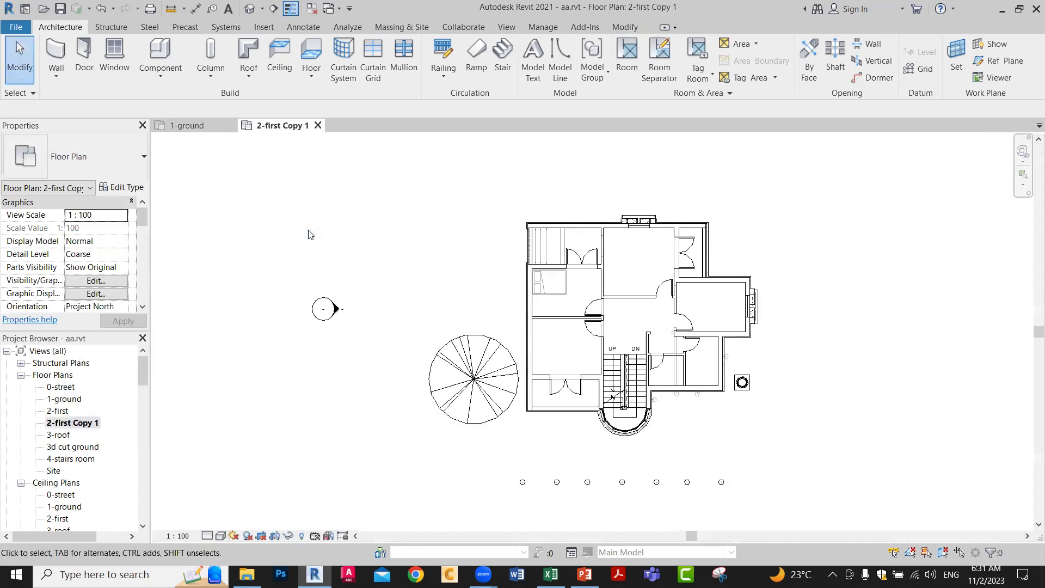
pyautogui.rightClick(85, 424)
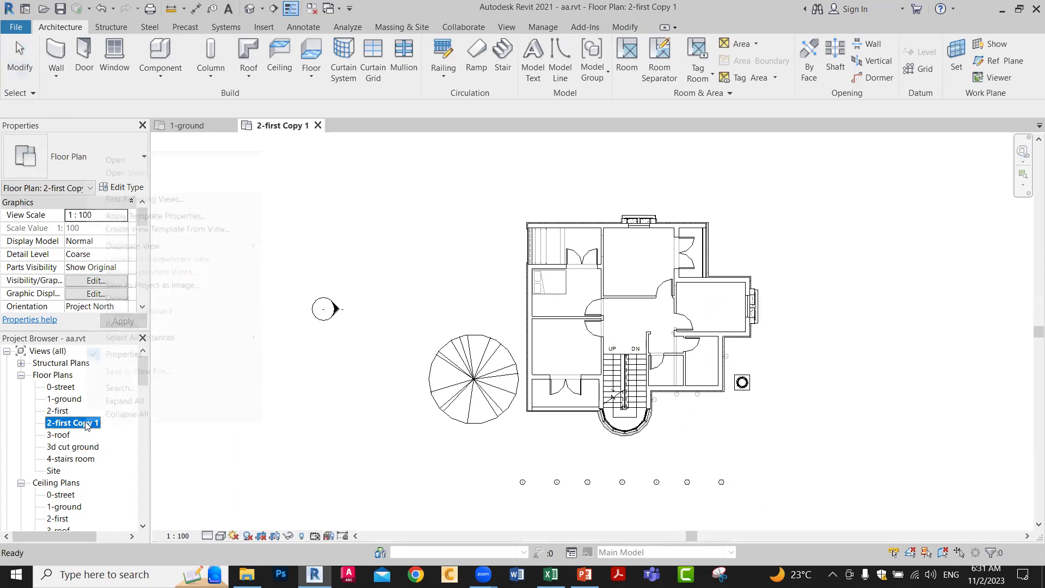
pyautogui.click(141, 325)
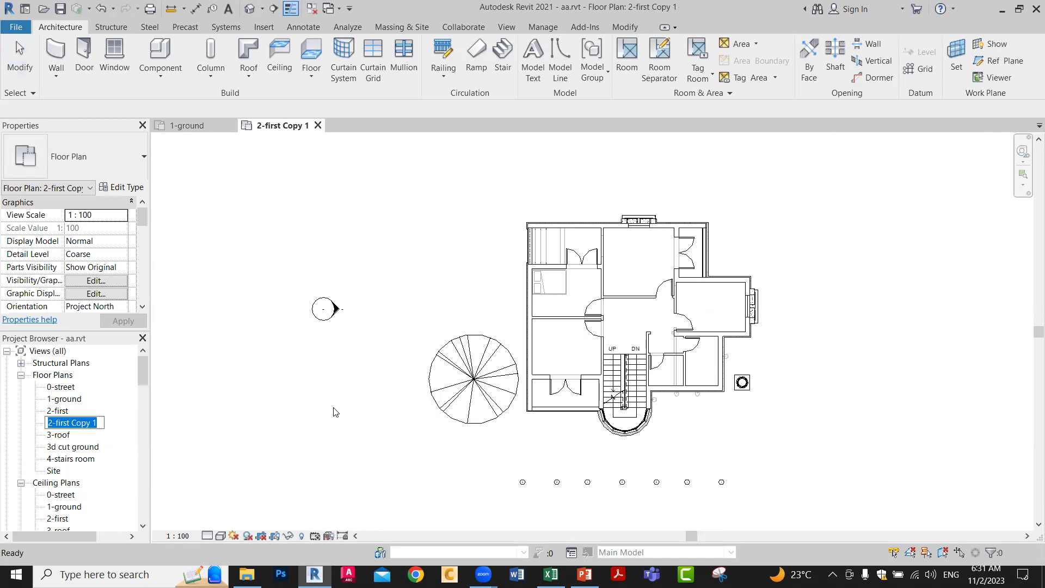
pyautogui.write('0')
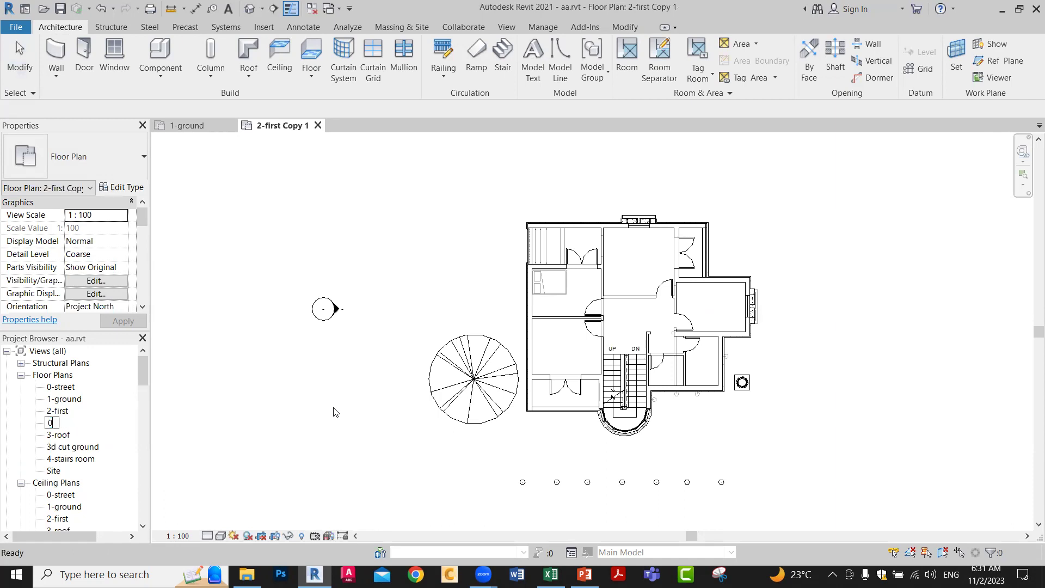
pyautogui.write('2 First 3d cutplan')
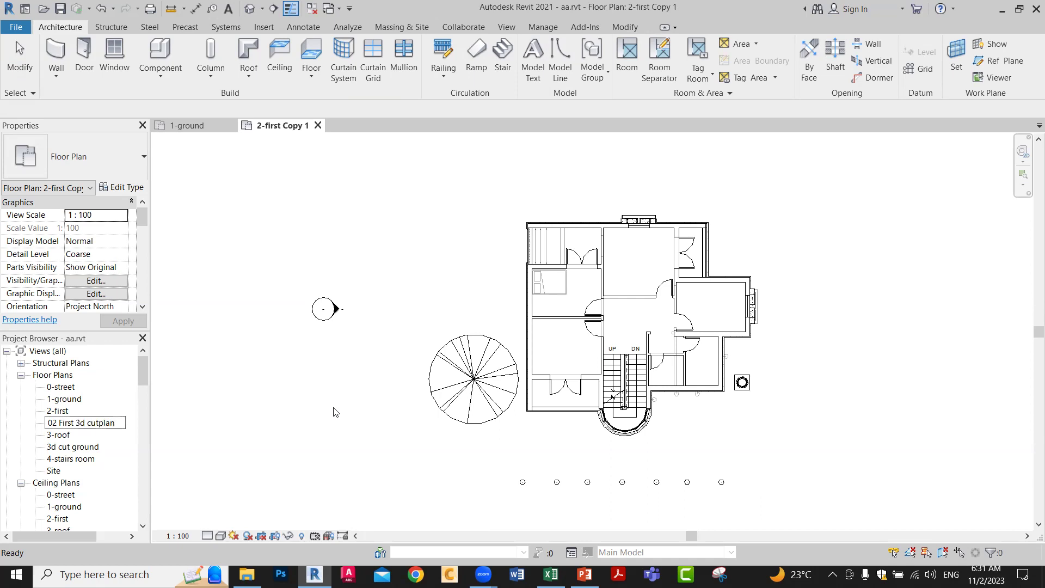
pyautogui.press('Return')
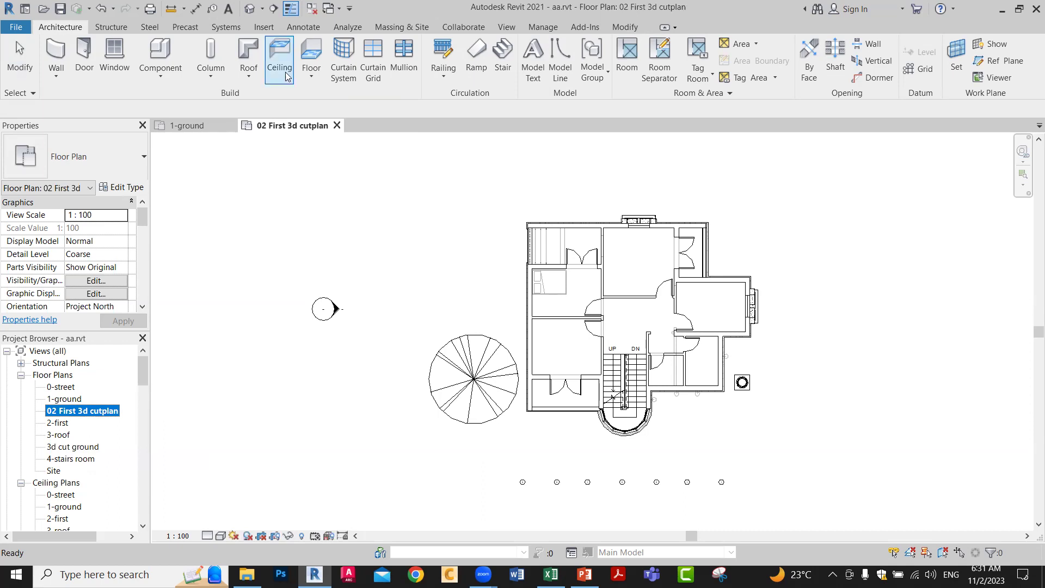
# Step: Orient the {3D} view to Floor Plan: 02 First 3d cutplan and orbit to view the cut first floor at an angle
pyautogui.click(248, 11)
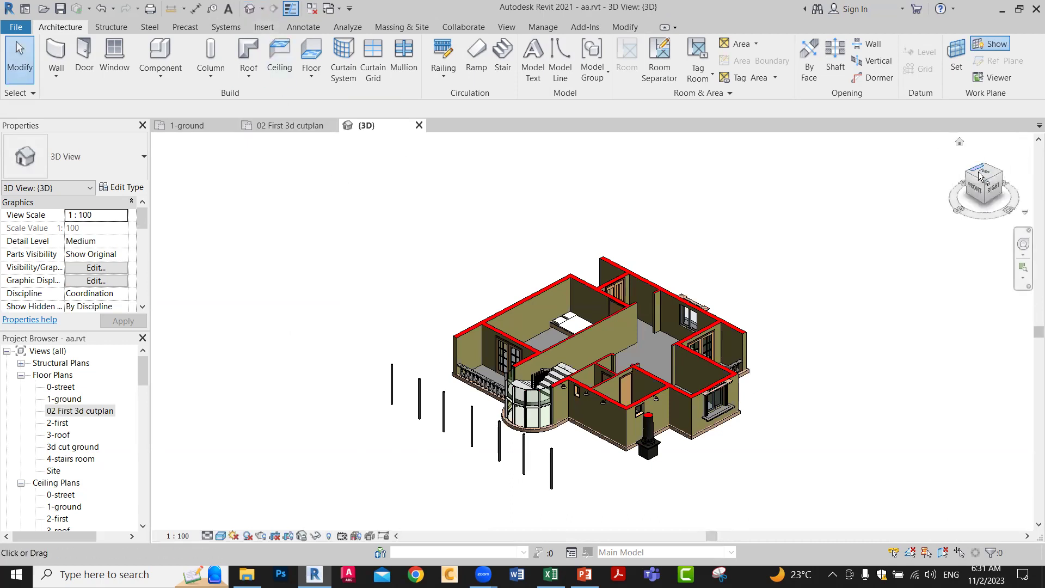
pyautogui.click(959, 143)
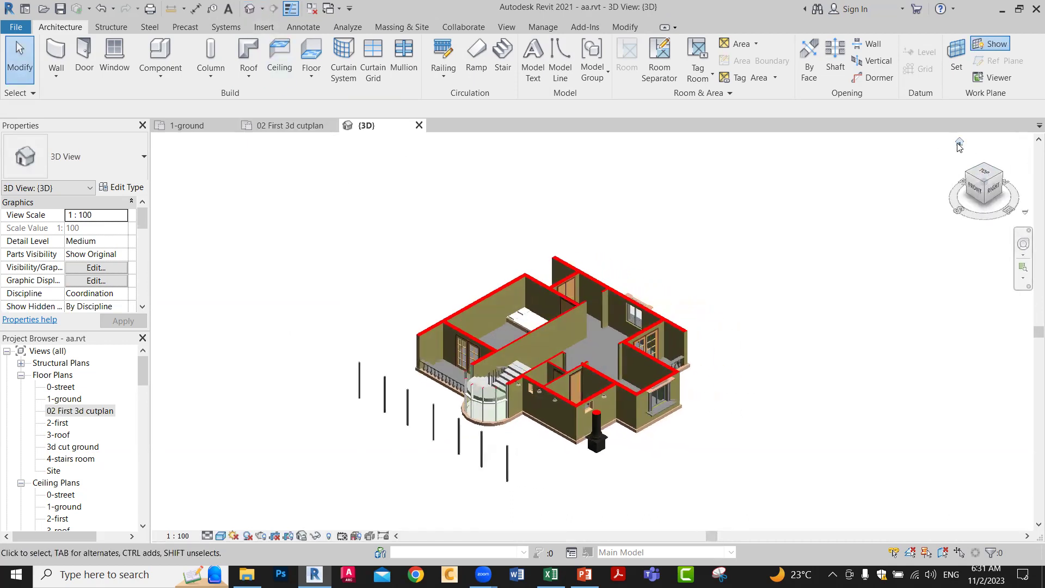
pyautogui.rightClick(974, 179)
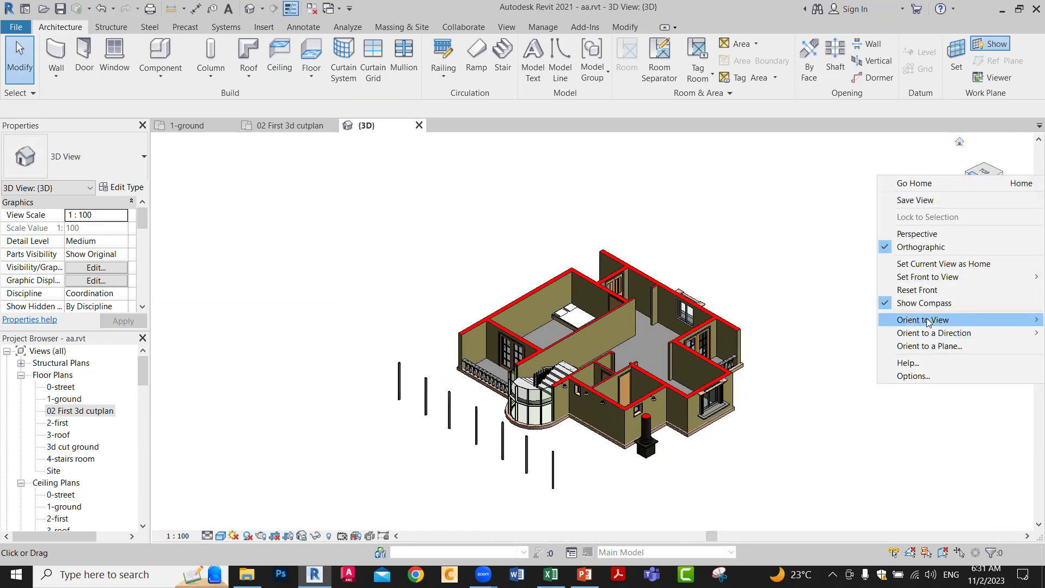
pyautogui.moveTo(884, 322)
pyautogui.moveTo(852, 322)
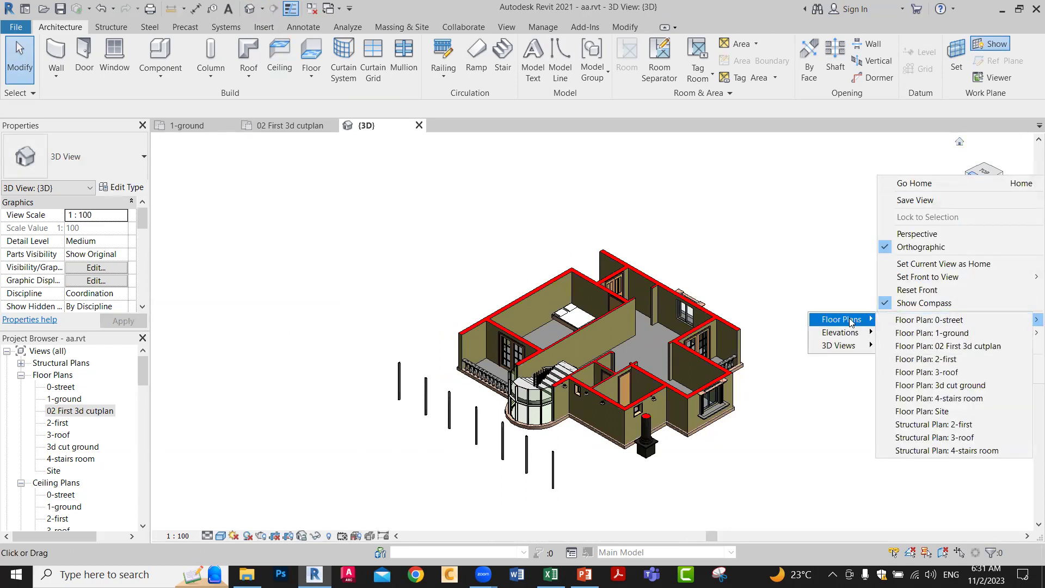
pyautogui.click(949, 351)
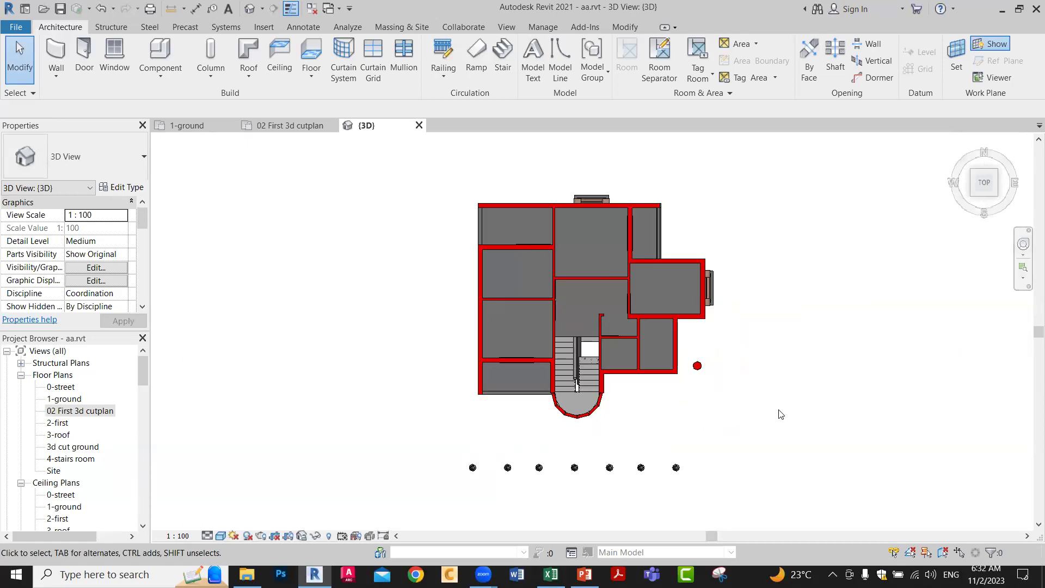
pyautogui.moveTo(770, 403); pyautogui.dragTo(674, 290)
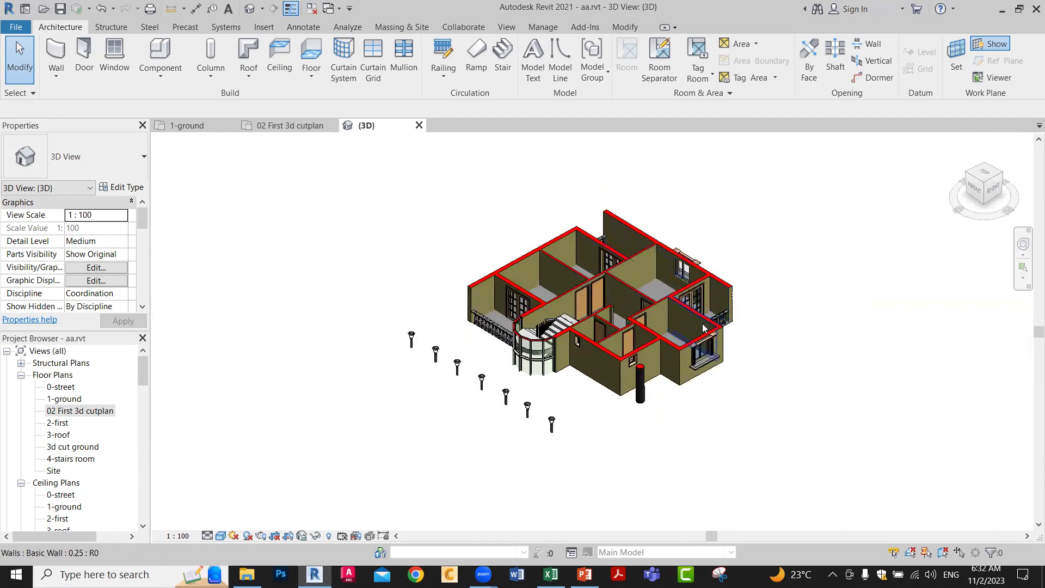
pyautogui.scroll(2, 699, 316)
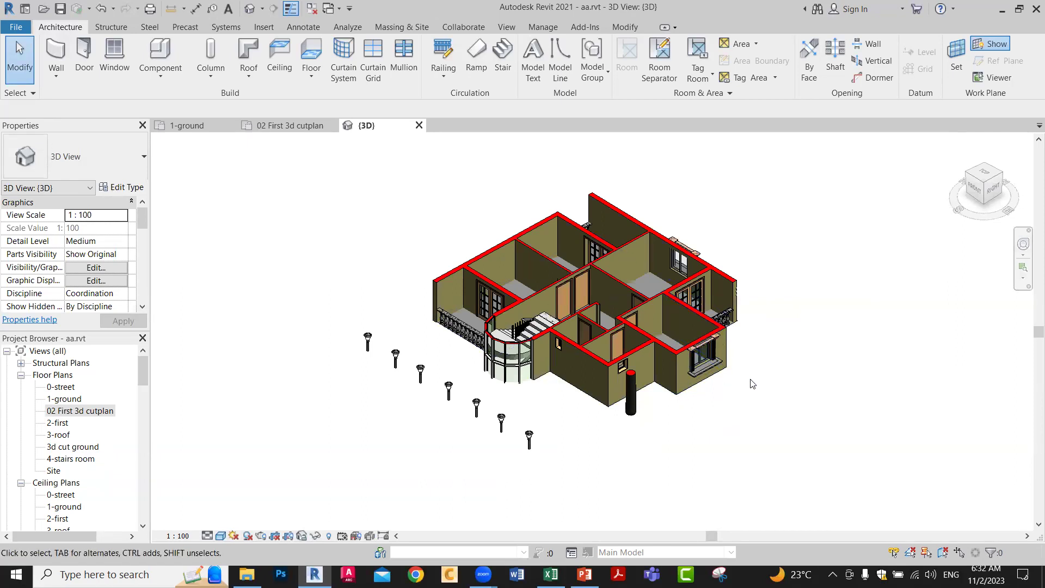
# Step: Close the {3D} and 02 First 3d cutplan views, and delete the 02 First 3d cutplan floor plan
pyautogui.click(419, 126)
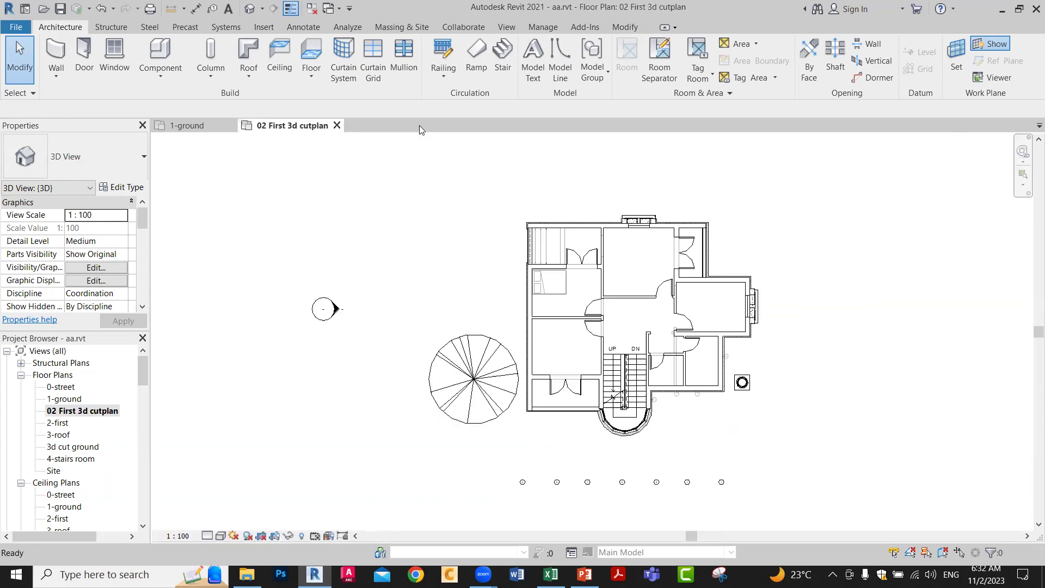
pyautogui.click(337, 126)
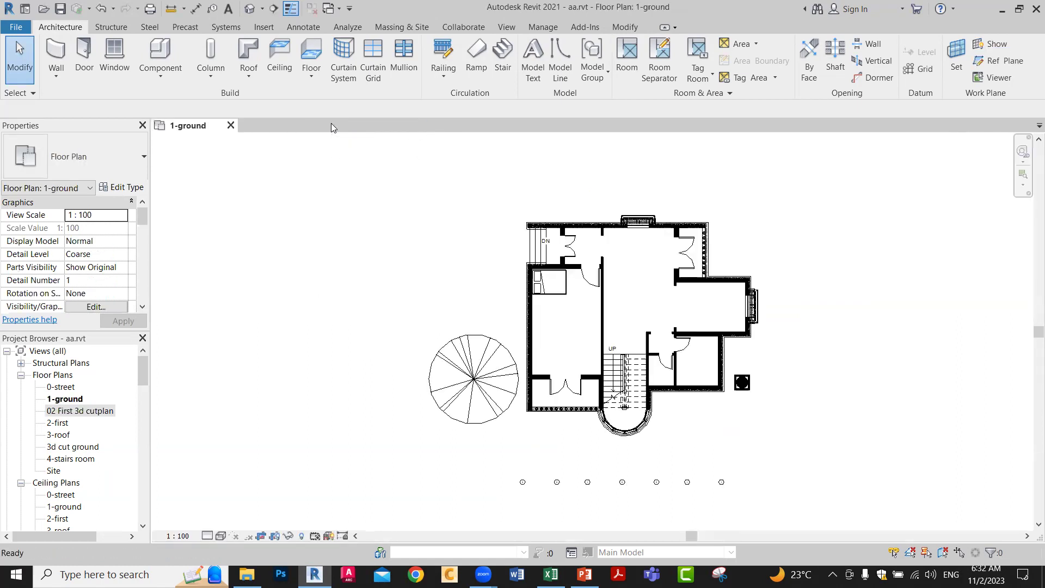
pyautogui.scroll(-1, 381, 343)
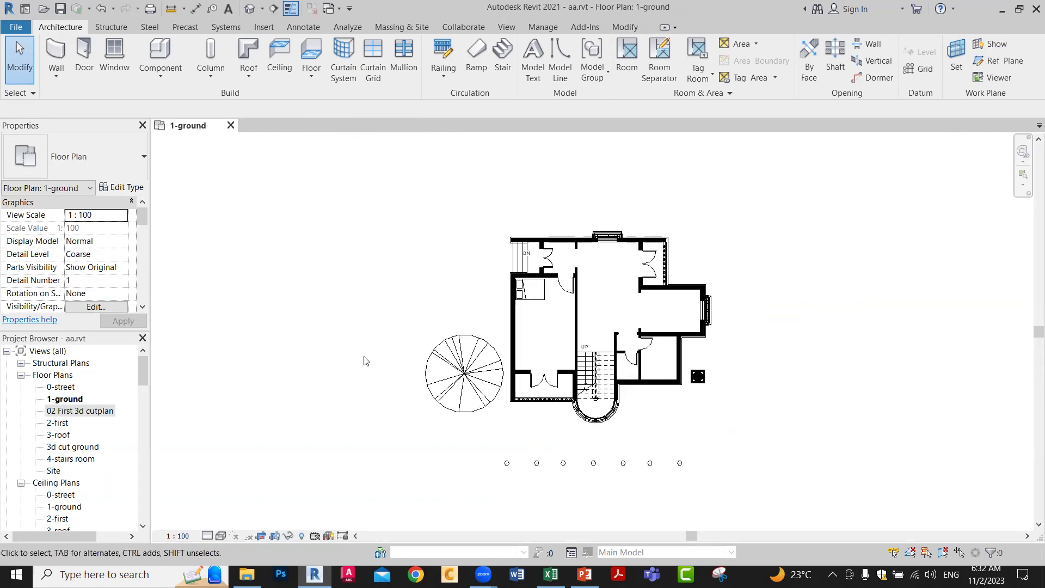
pyautogui.click(88, 412)
pyautogui.rightClick(87, 412)
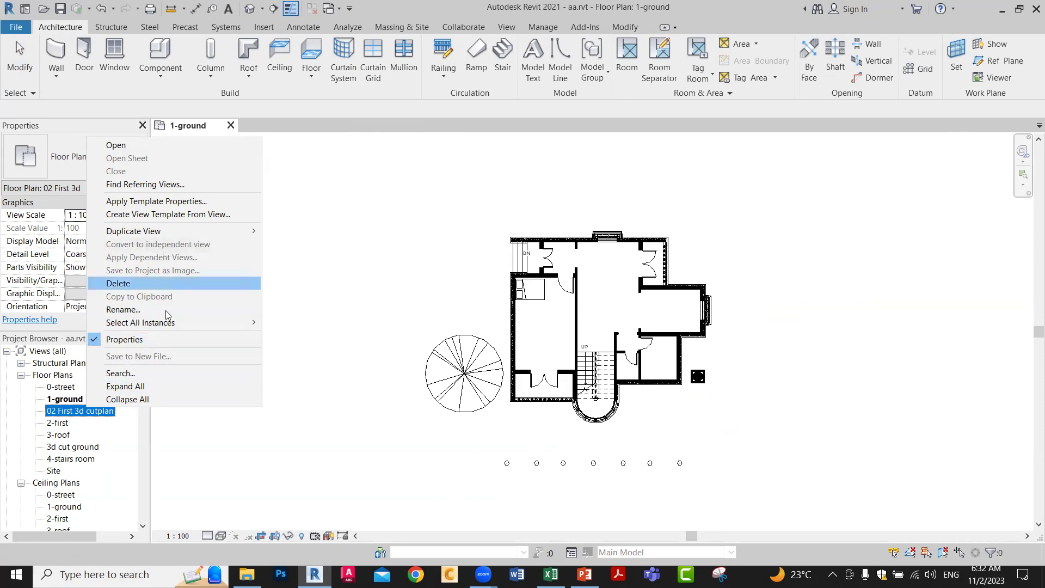
pyautogui.click(180, 284)
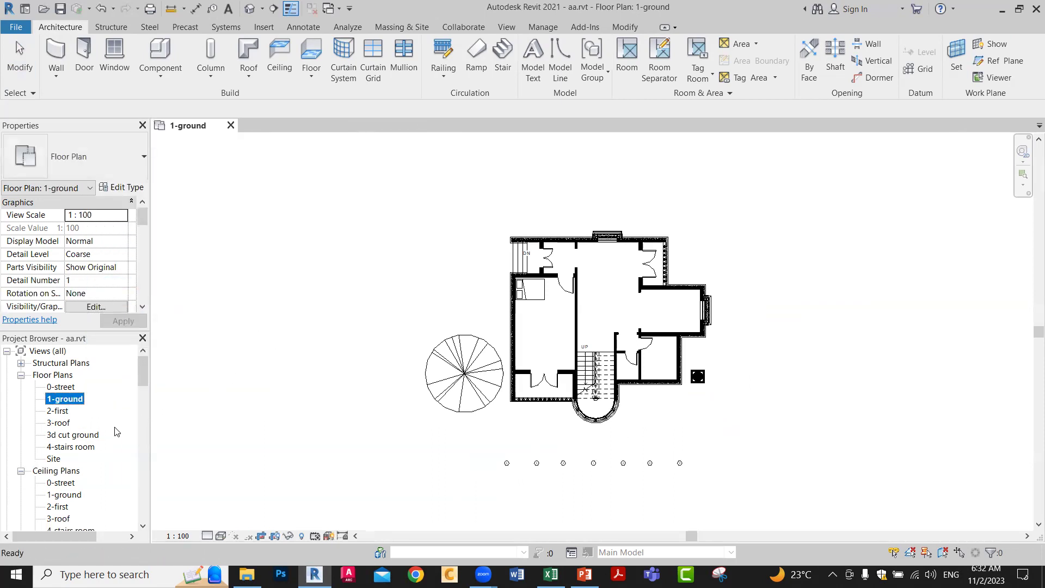
# Step: Open the 3d cut ground floor plan to check it and delete that view from the project
pyautogui.doubleClick(88, 435)
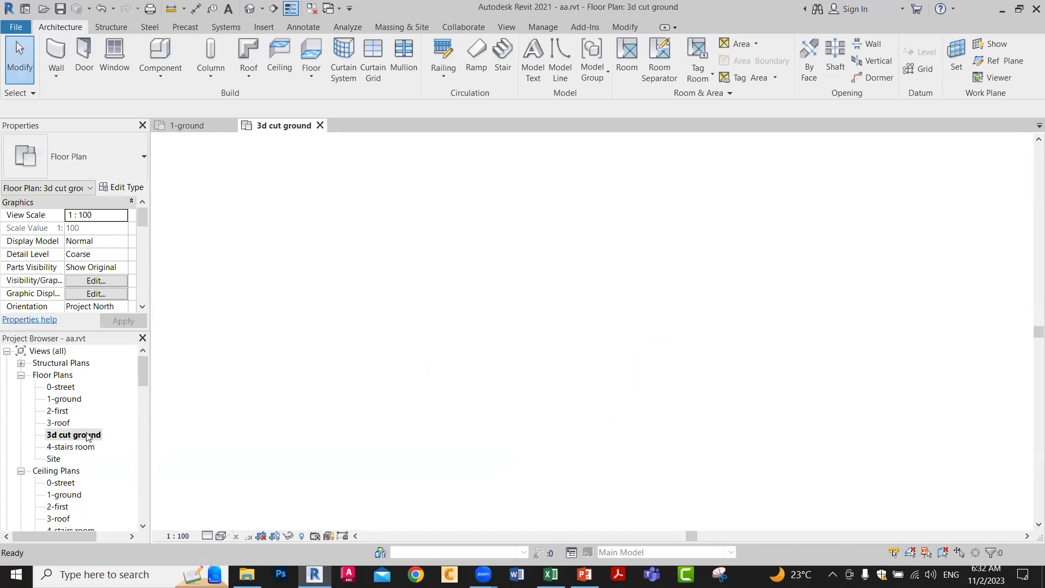
pyautogui.rightClick(87, 435)
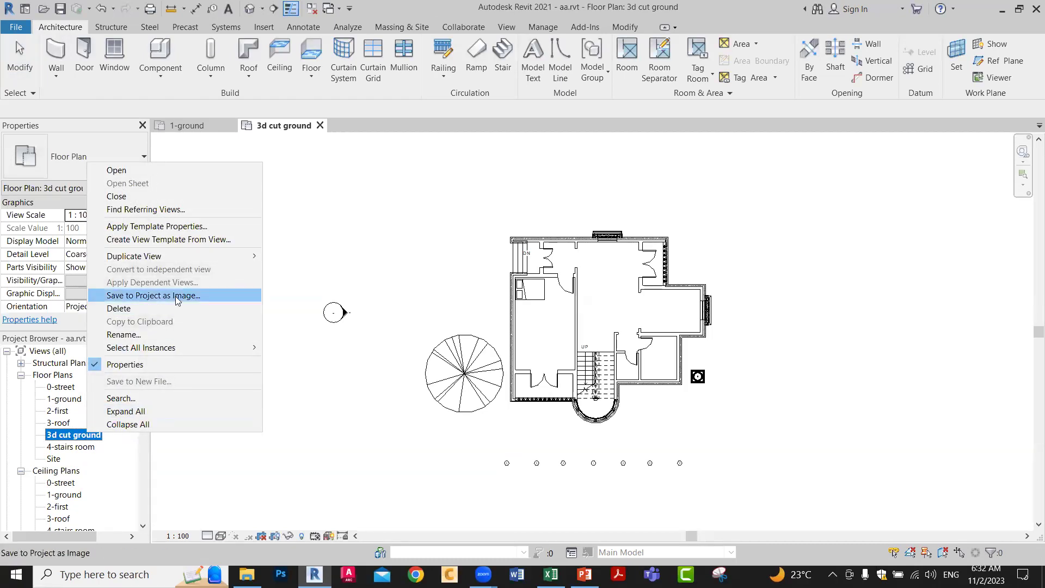
pyautogui.click(166, 309)
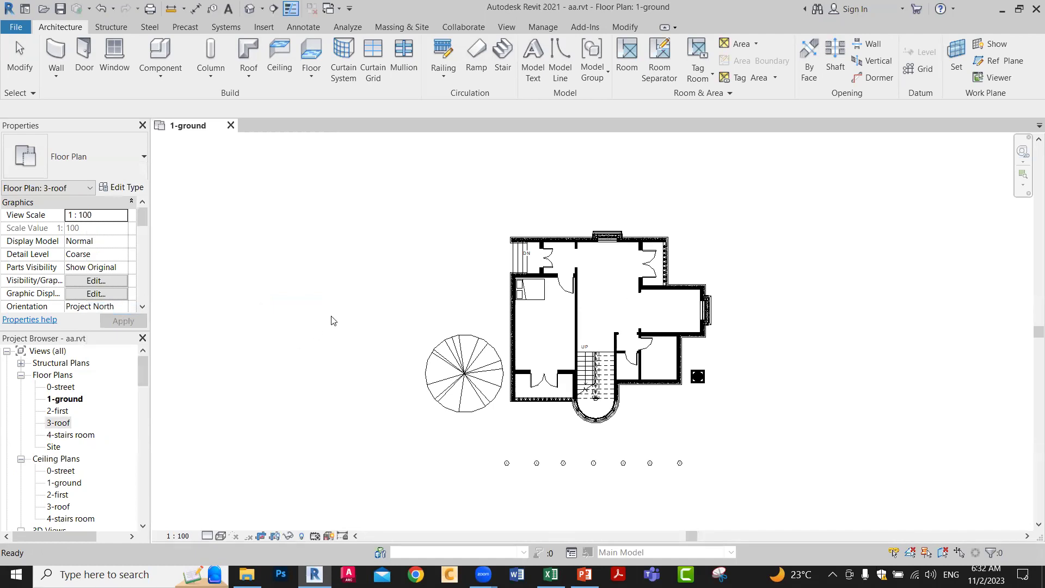
# Step: Draw a vertical Building Section line through the staircase and whole house in the 1-ground plan, looking toward the room with the bed
pyautogui.scroll(-2, 330, 320)
pyautogui.click(368, 346)
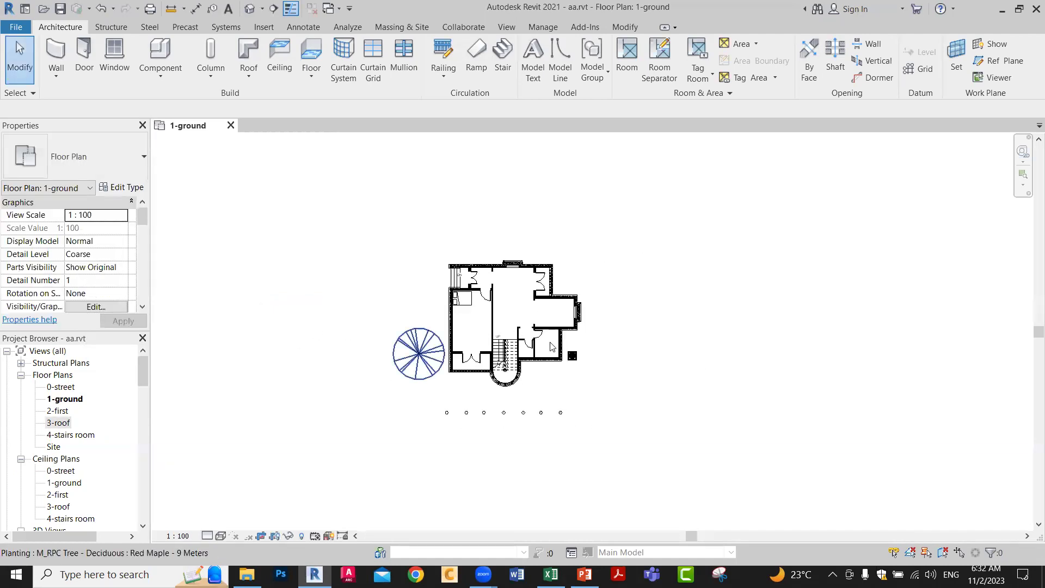
pyautogui.scroll(2, 583, 345)
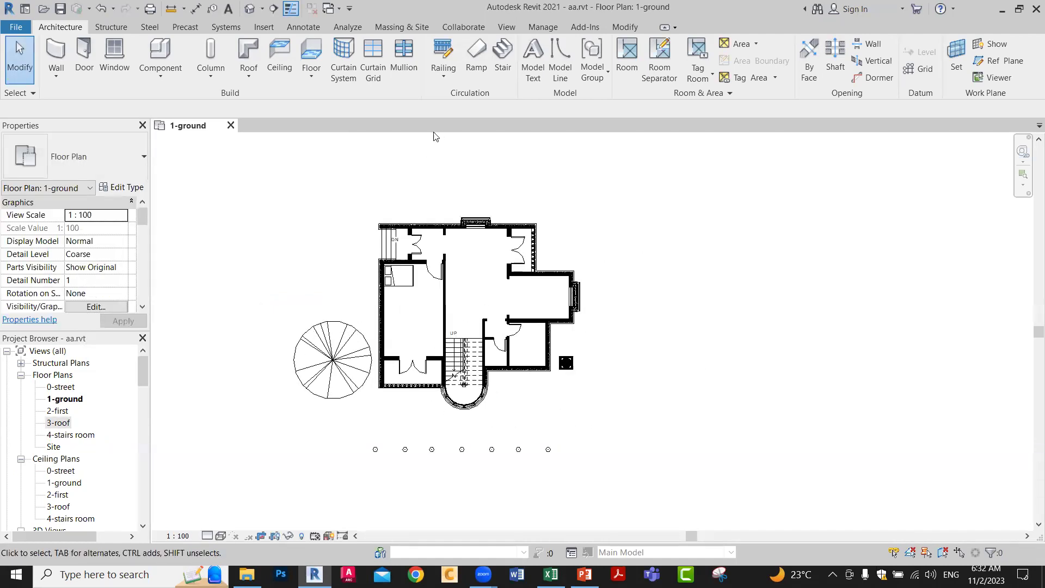
pyautogui.click(273, 8)
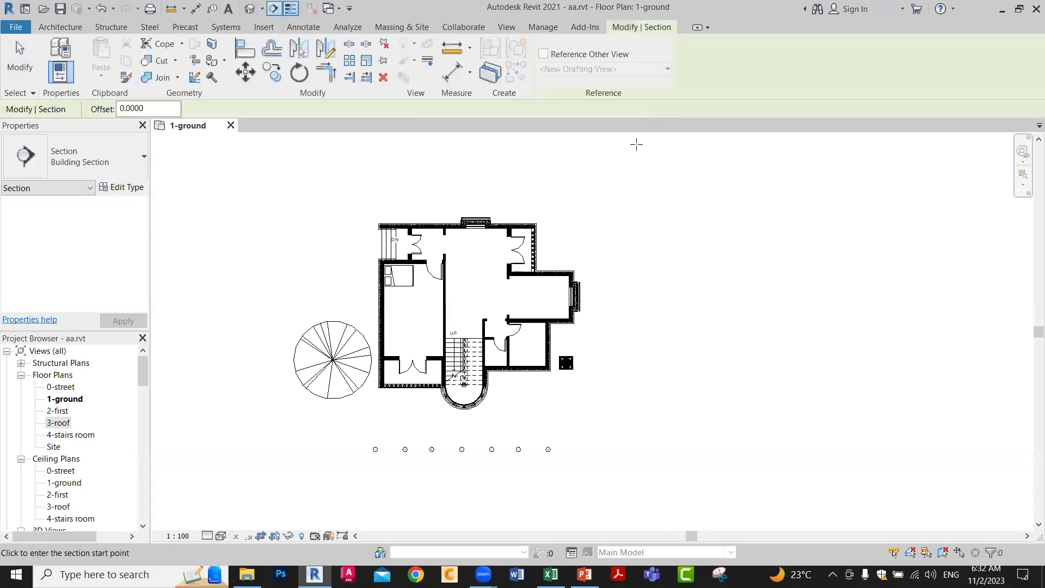
pyautogui.click(462, 177)
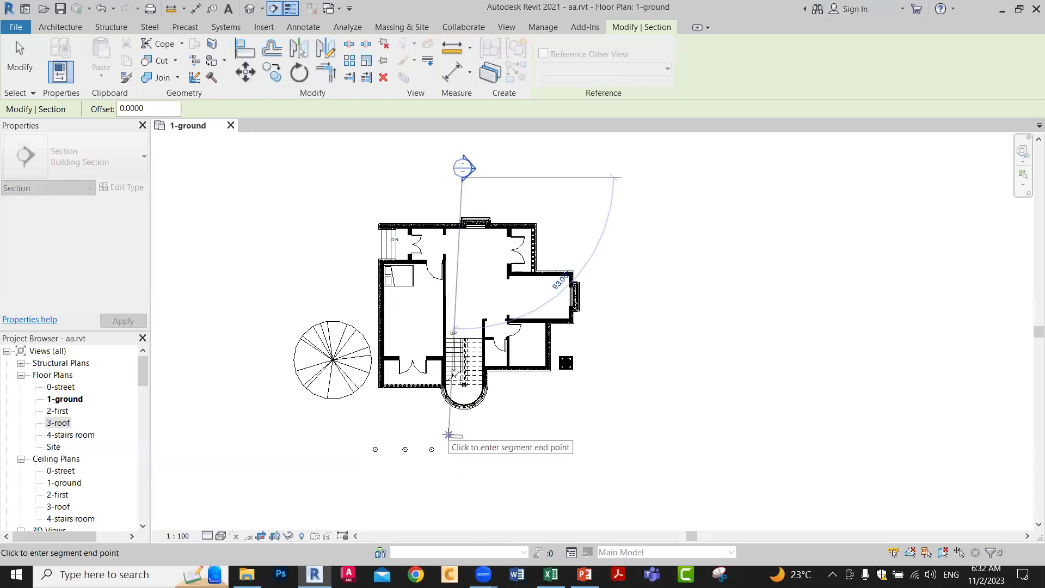
pyautogui.press('Escape')
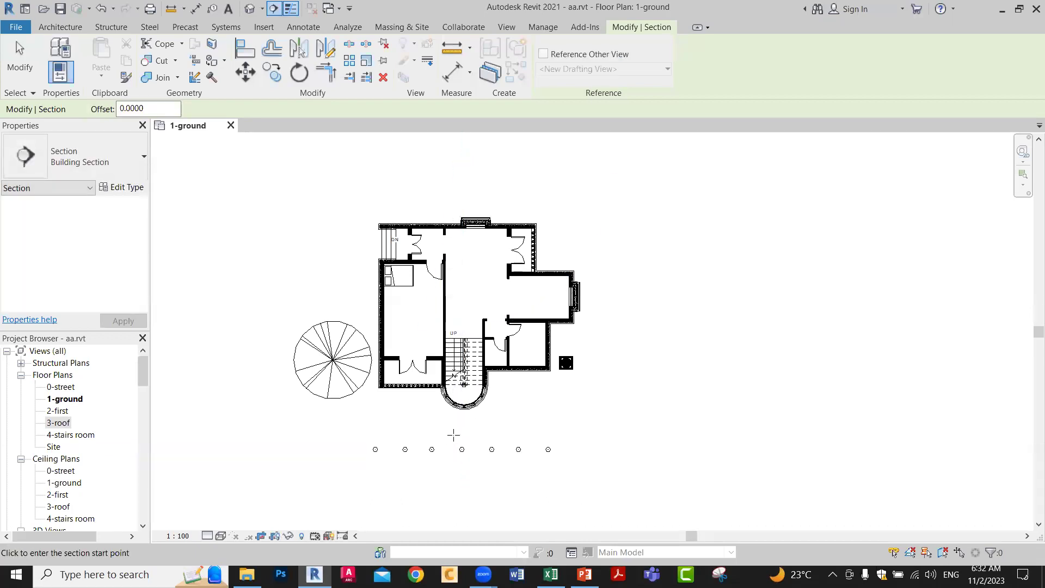
pyautogui.click(450, 432)
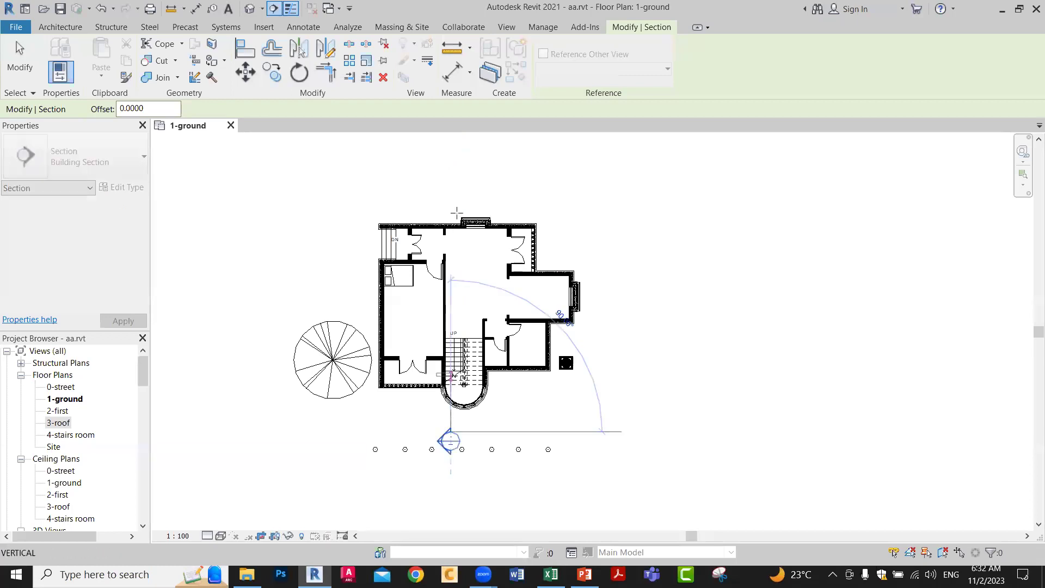
pyautogui.click(459, 169)
pyautogui.press('Escape')
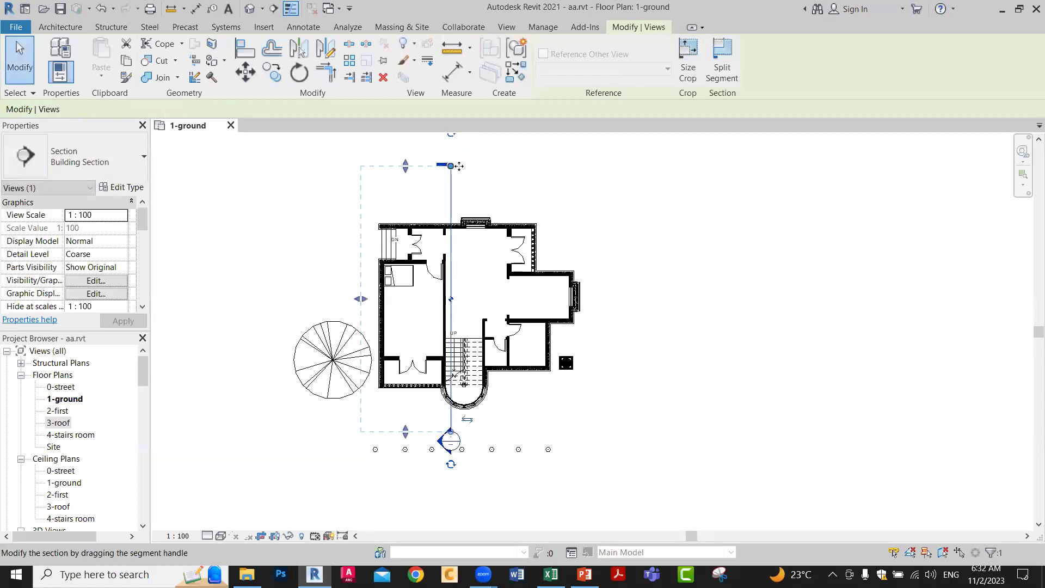
# Step: Flip the stair section to look away from the bedroom with its depth extended past the house, and open its section view
pyautogui.click(468, 419)
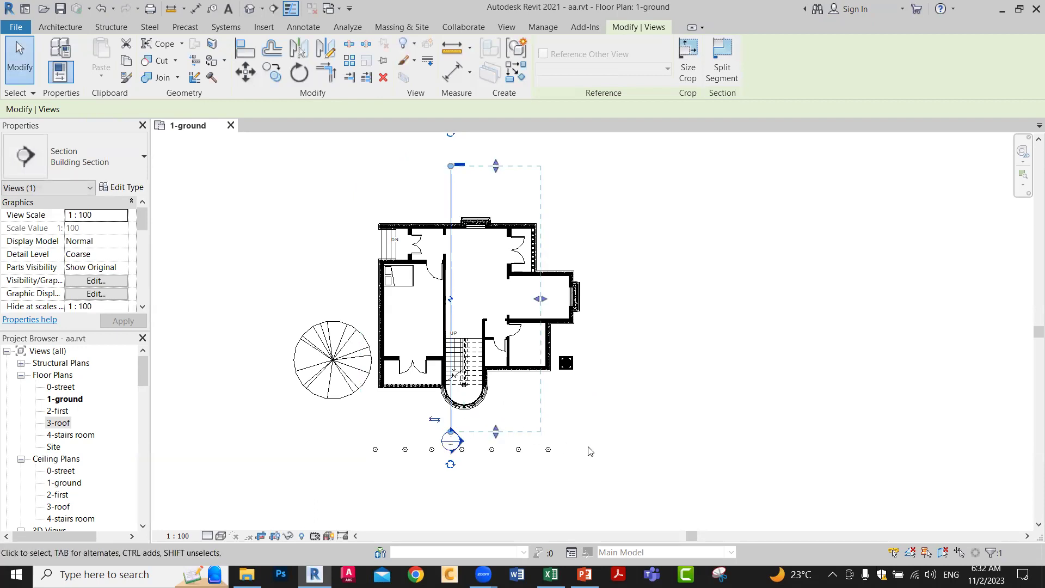
pyautogui.moveTo(547, 300); pyautogui.dragTo(611, 332)
pyautogui.press('Escape')
pyautogui.doubleClick(463, 442)
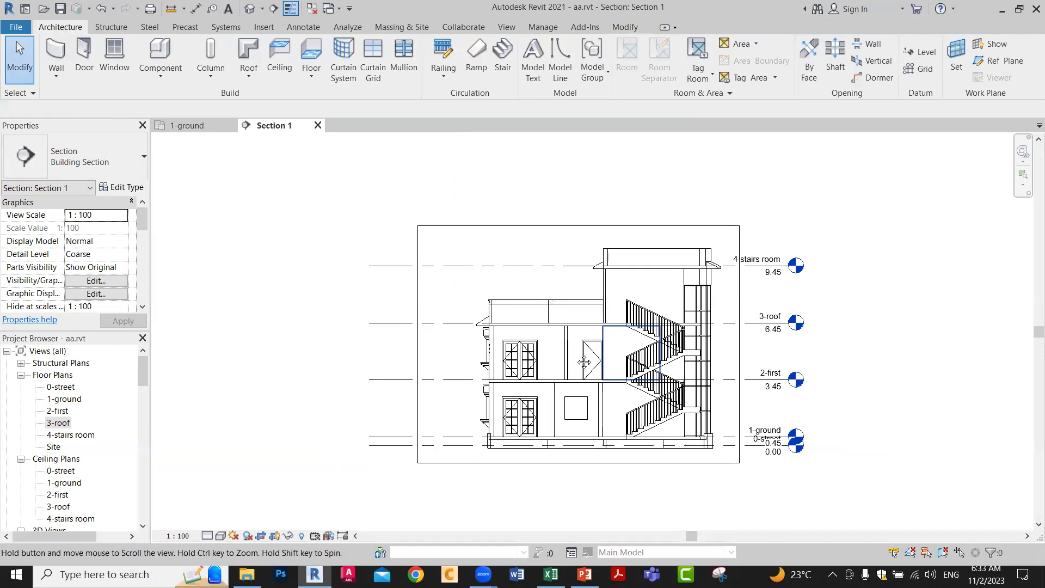
pyautogui.moveTo(582, 375); pyautogui.dragTo(552, 359)
# Step: Duplicate the 3D View 3_1 rendering in the project views using the plain Duplicate option
pyautogui.scroll(-2, 85, 462)
pyautogui.scroll(-4, 85, 463)
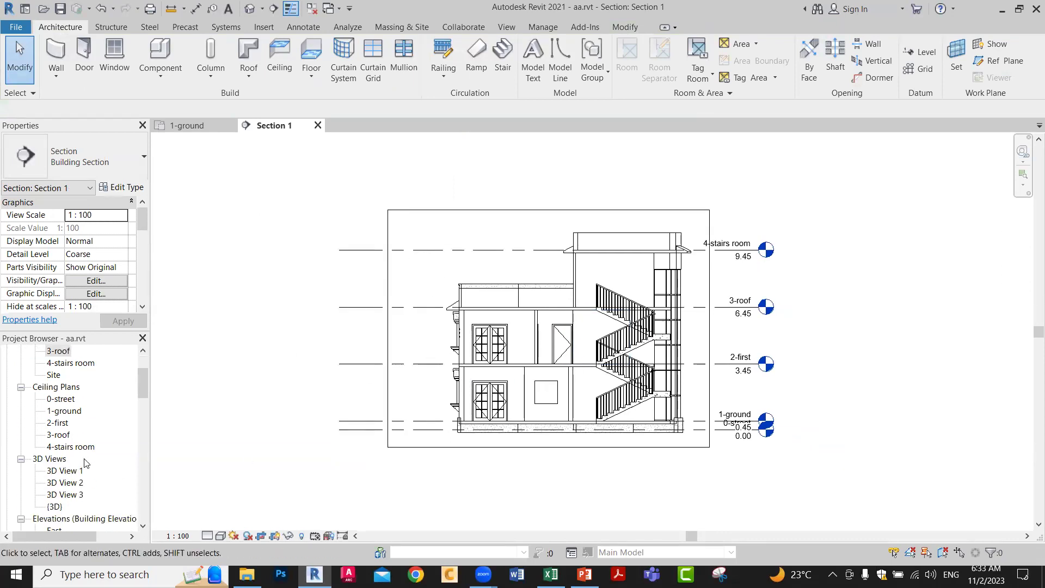
pyautogui.scroll(5, 86, 462)
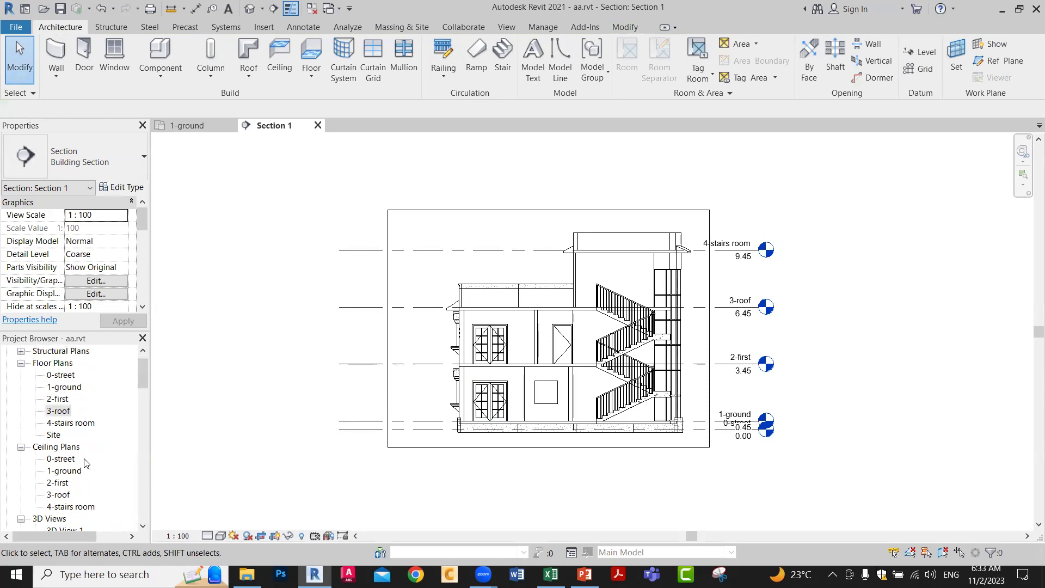
pyautogui.scroll(1, 86, 462)
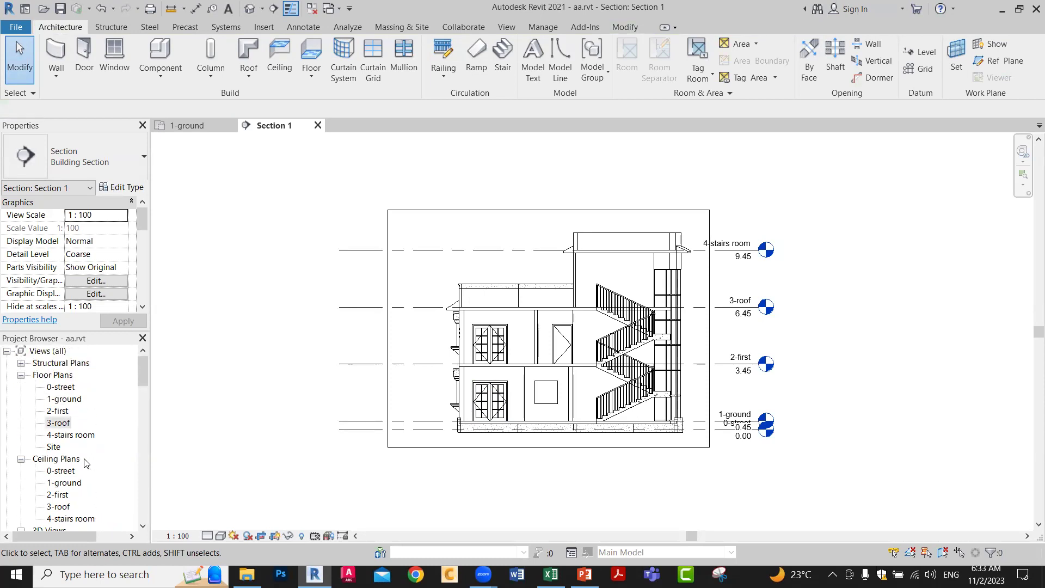
pyautogui.scroll(-2, 96, 401)
pyautogui.scroll(-9, 96, 401)
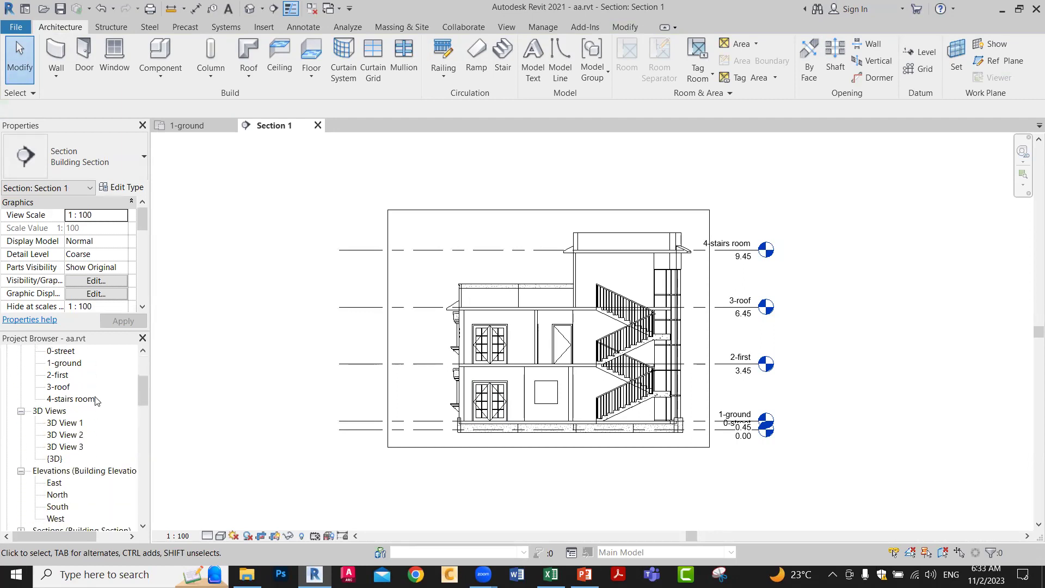
pyautogui.scroll(-5, 96, 401)
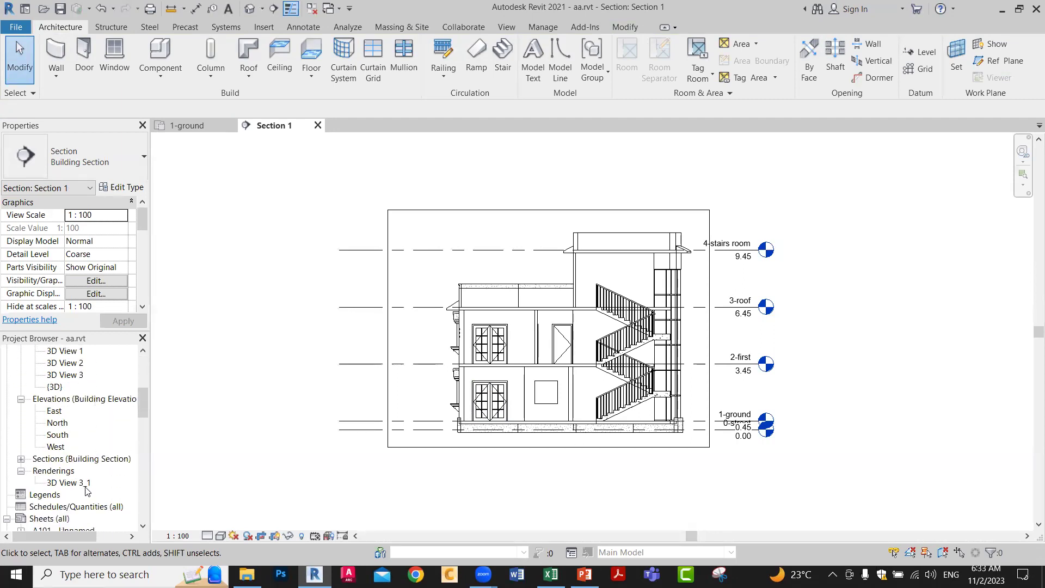
pyautogui.click(83, 483)
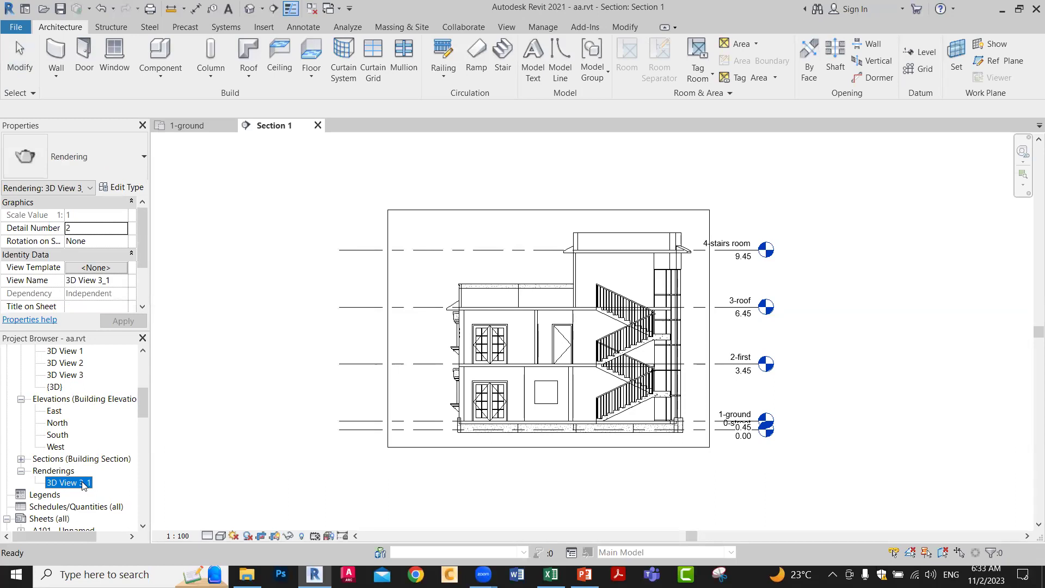
pyautogui.rightClick(83, 484)
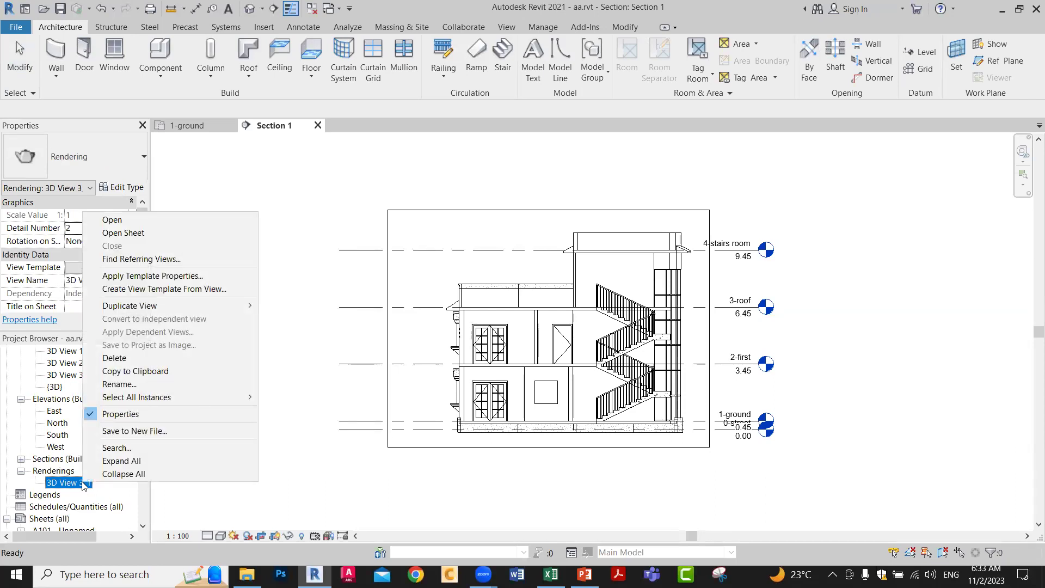
pyautogui.moveTo(191, 305)
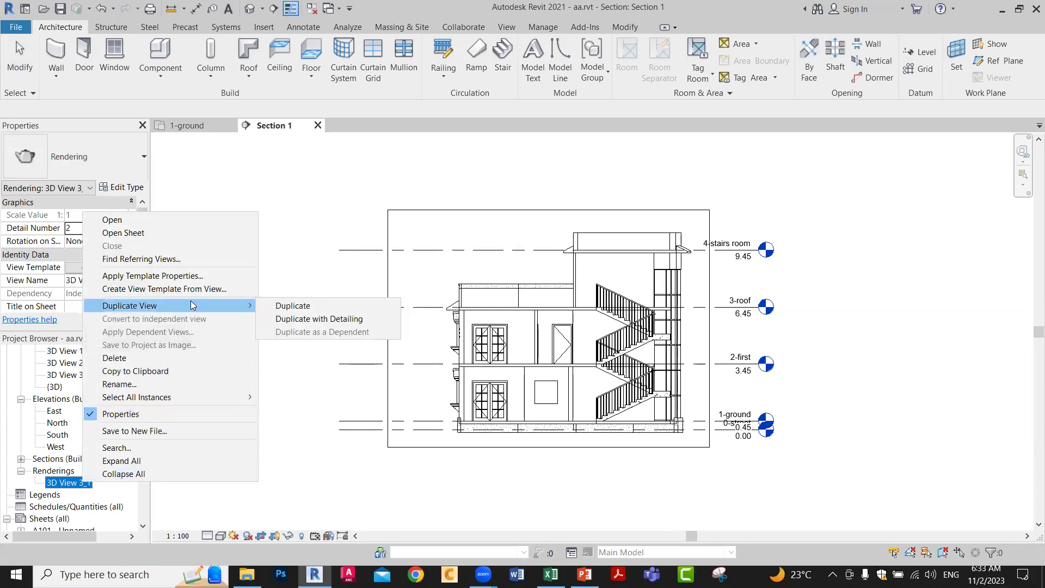
pyautogui.click(292, 305)
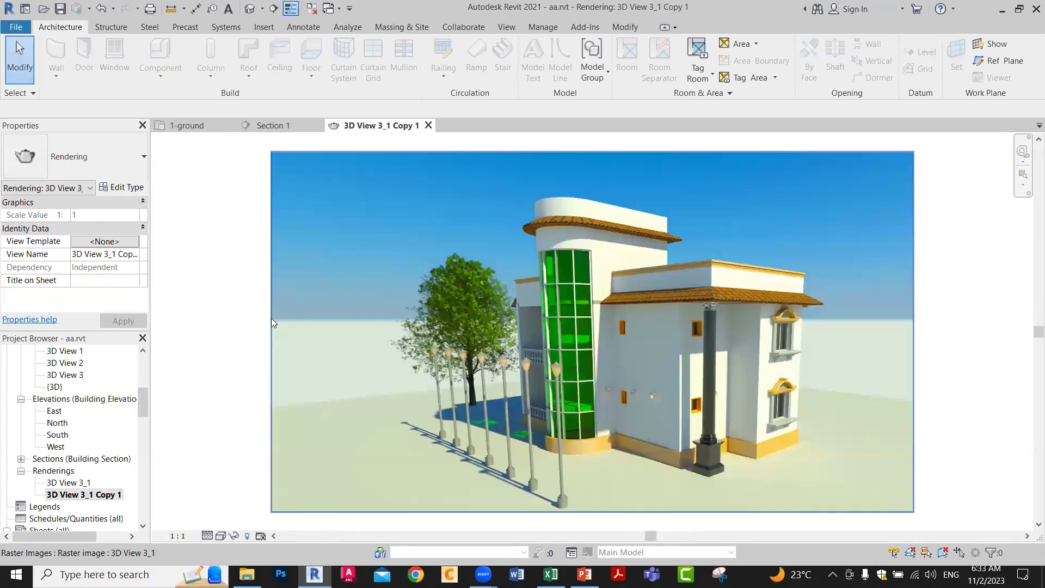
# Step: Expand the building sections in the project views and duplicate Section 1 without detailing
pyautogui.click(20, 460)
pyautogui.click(65, 471)
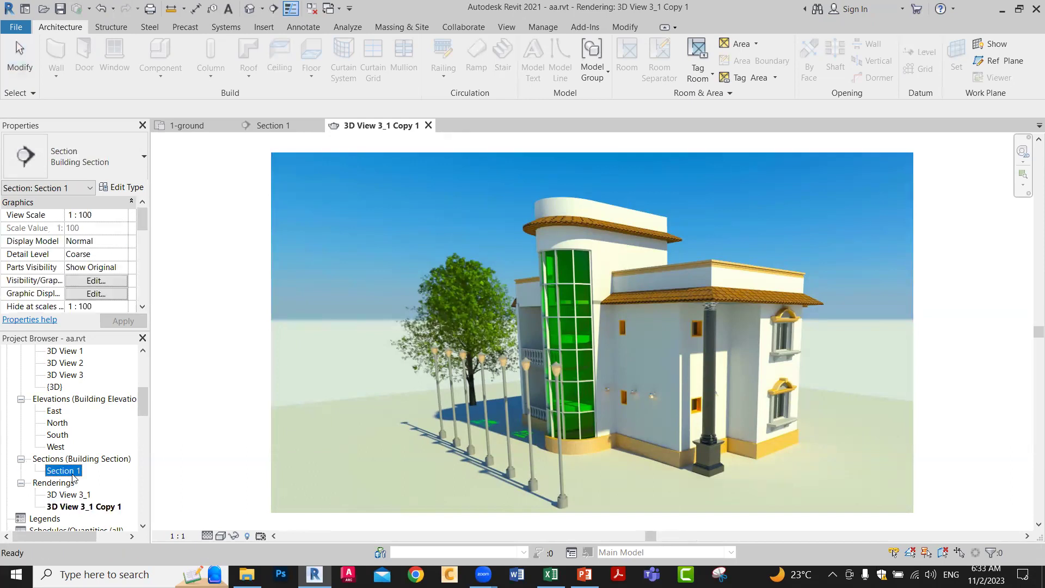
pyautogui.rightClick(73, 475)
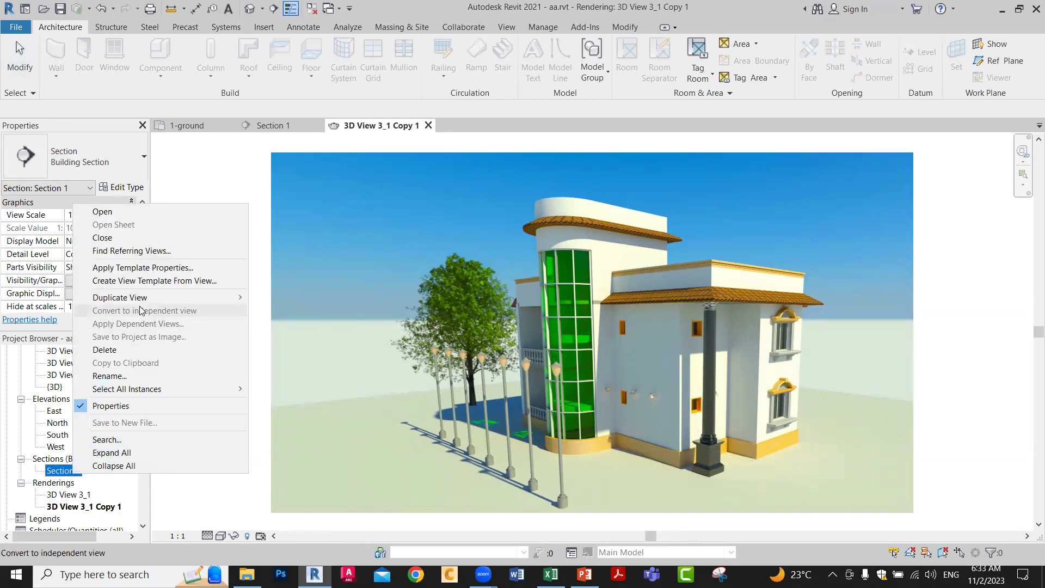
pyautogui.moveTo(147, 300)
pyautogui.click(313, 298)
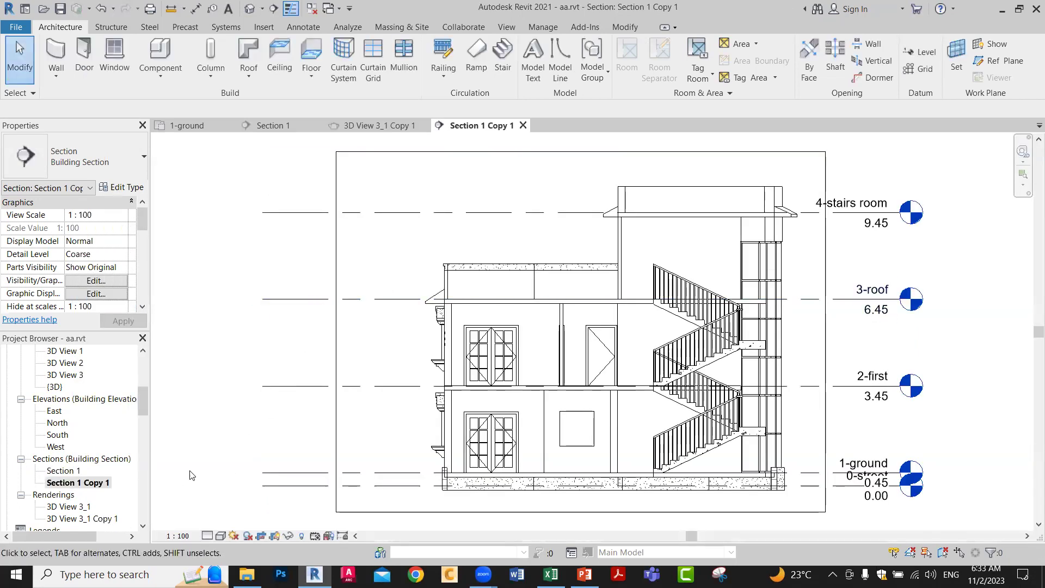
pyautogui.scroll(-2, 544, 326)
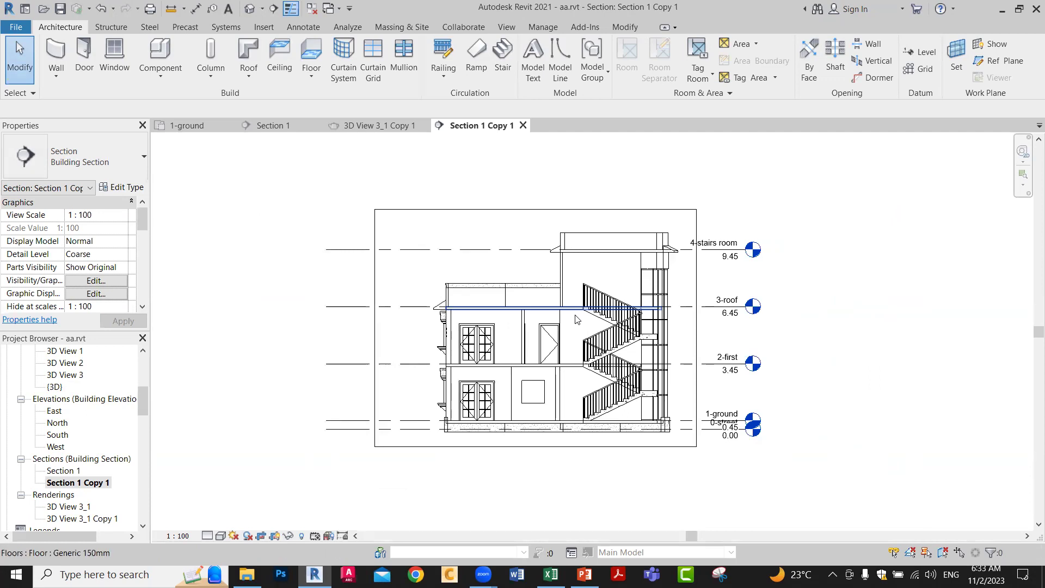
pyautogui.moveTo(603, 334)
pyautogui.mouseDown()
pyautogui.moveTo(614, 353)
pyautogui.moveTo(602, 383)
pyautogui.moveTo(593, 337)
pyautogui.mouseUp()
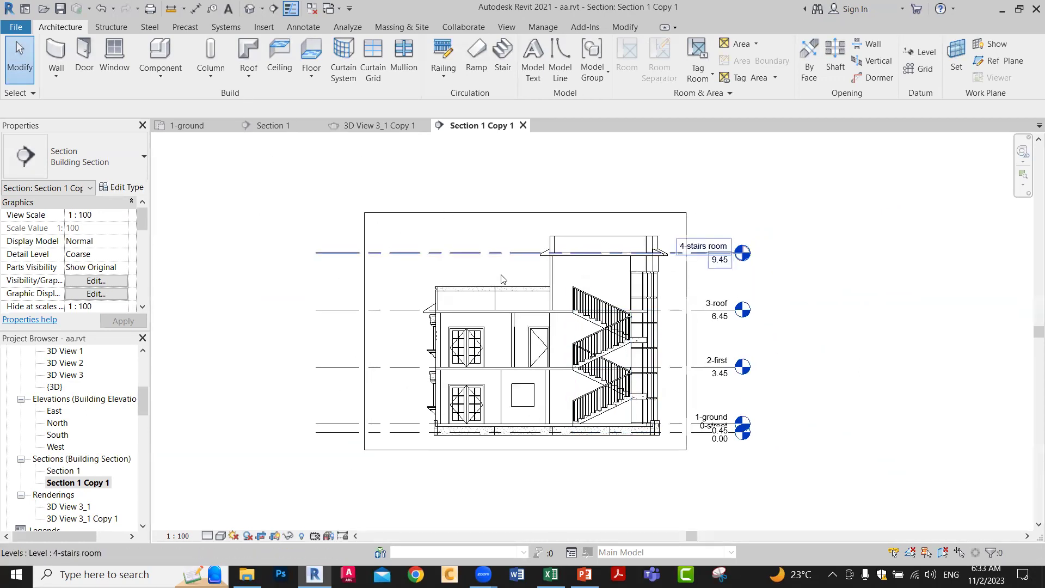
pyautogui.scroll(1, 504, 288)
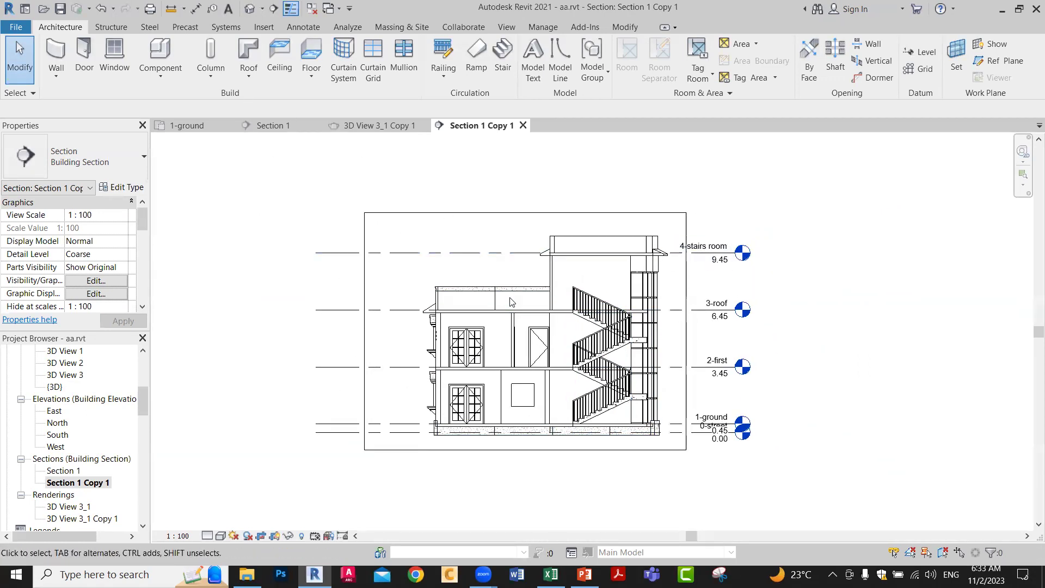
# Step: Orient the {3D} view to Section: Section 1 Copy 1 and orbit to see the cut house and stairs at an angle
pyautogui.click(249, 10)
pyautogui.rightClick(980, 172)
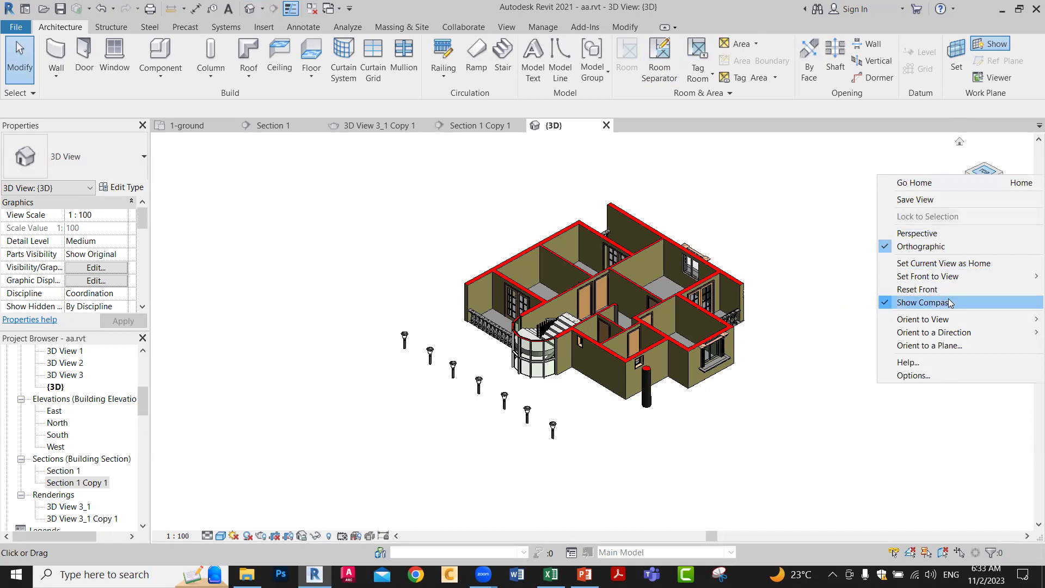
pyautogui.moveTo(945, 319)
pyautogui.moveTo(846, 345)
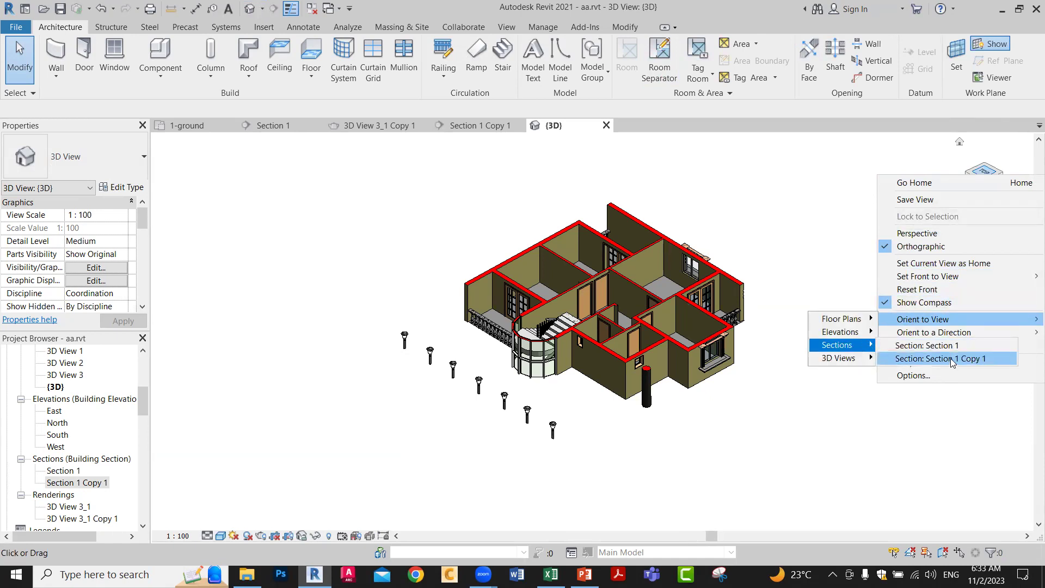
pyautogui.click(950, 358)
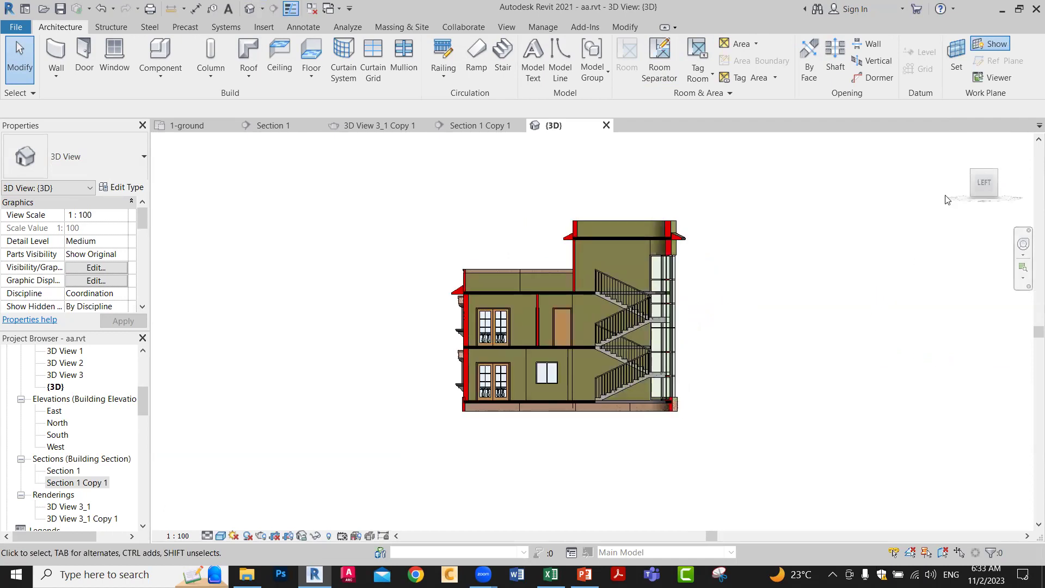
pyautogui.moveTo(725, 303); pyautogui.dragTo(750, 386)
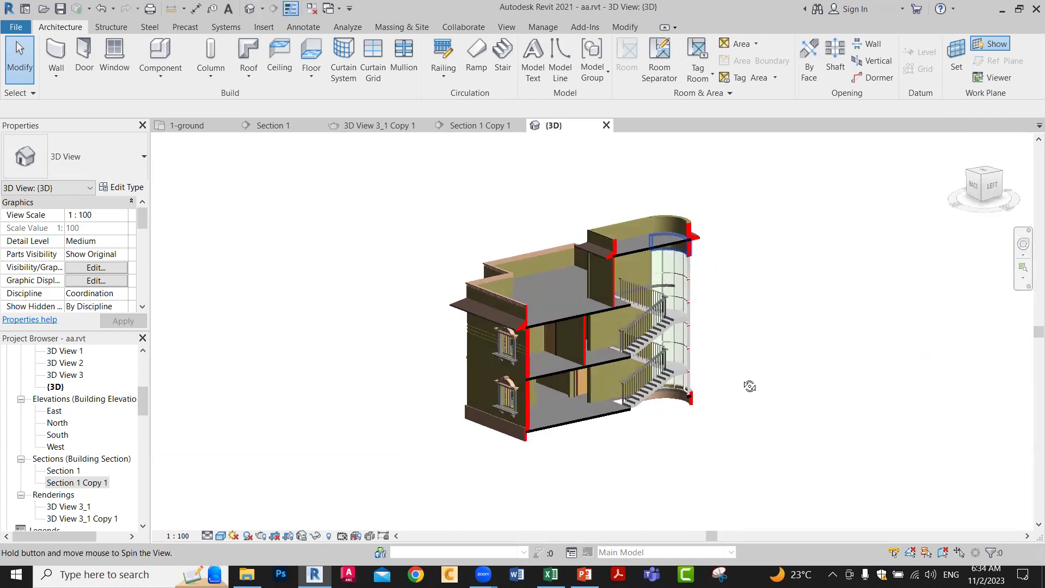
pyautogui.scroll(4, 716, 345)
pyautogui.moveTo(720, 310); pyautogui.dragTo(742, 305)
pyautogui.scroll(2, 746, 305)
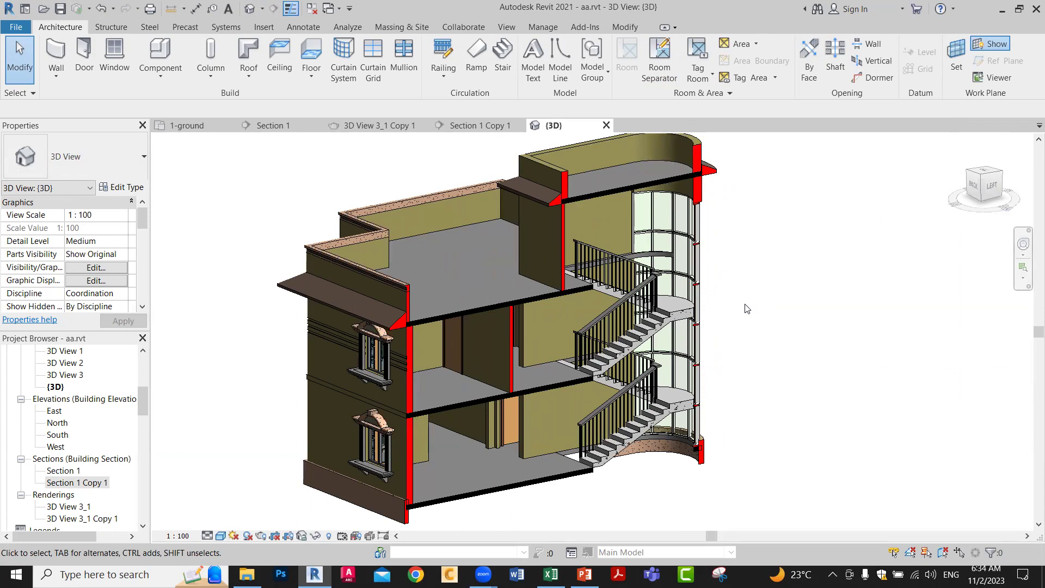
# Step: Set the visual style of the {3D} section view to Hidden Line
pyautogui.click(221, 535)
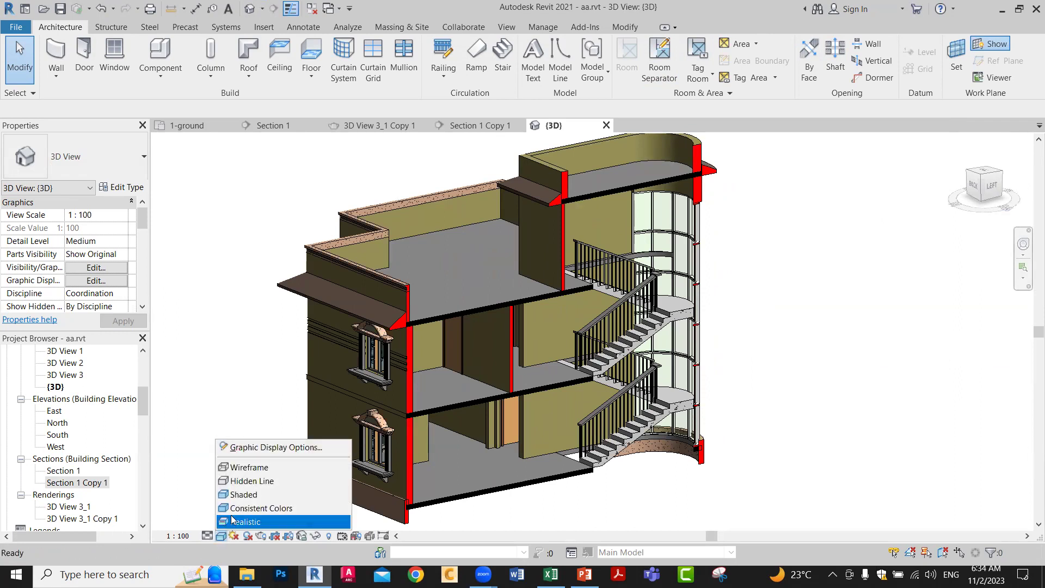
pyautogui.click(243, 500)
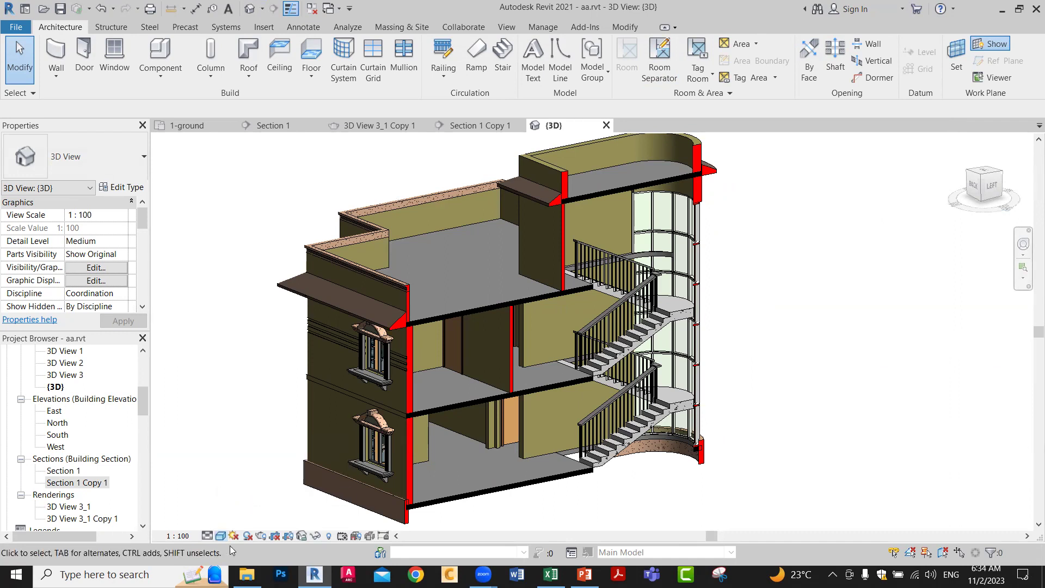
pyautogui.click(221, 535)
pyautogui.click(239, 481)
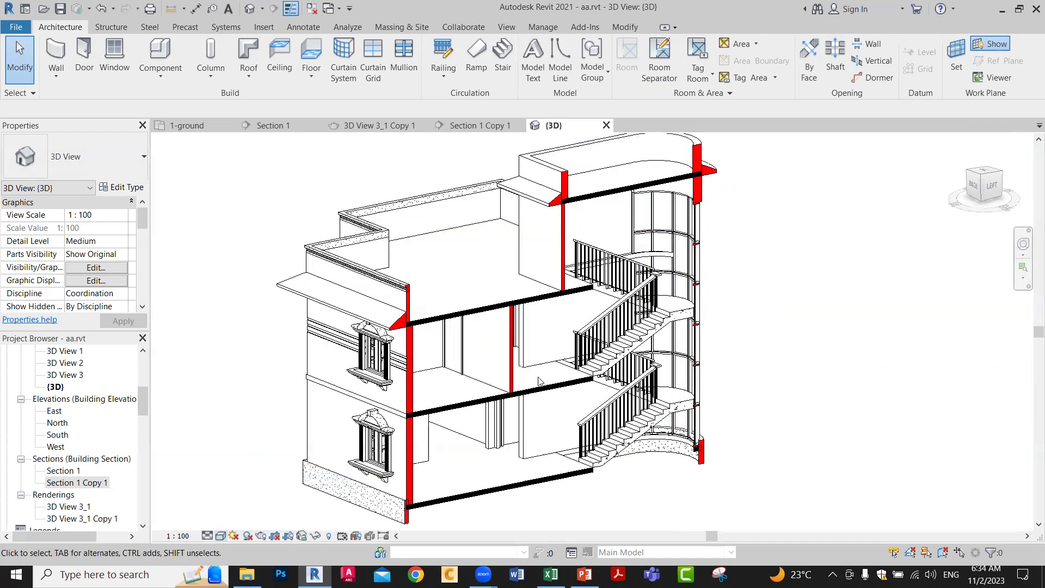
pyautogui.scroll(-1, 790, 360)
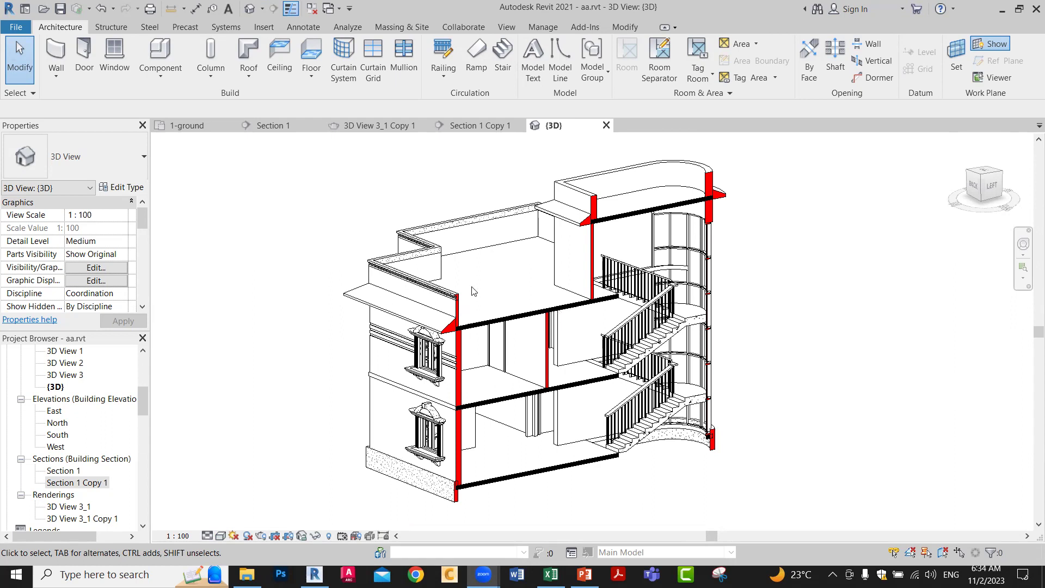
# Step: Override the Walls cut pattern in the {3D} view with a black solid foreground fill and check the cut around the stairs
pyautogui.press('v')
pyautogui.press('v')
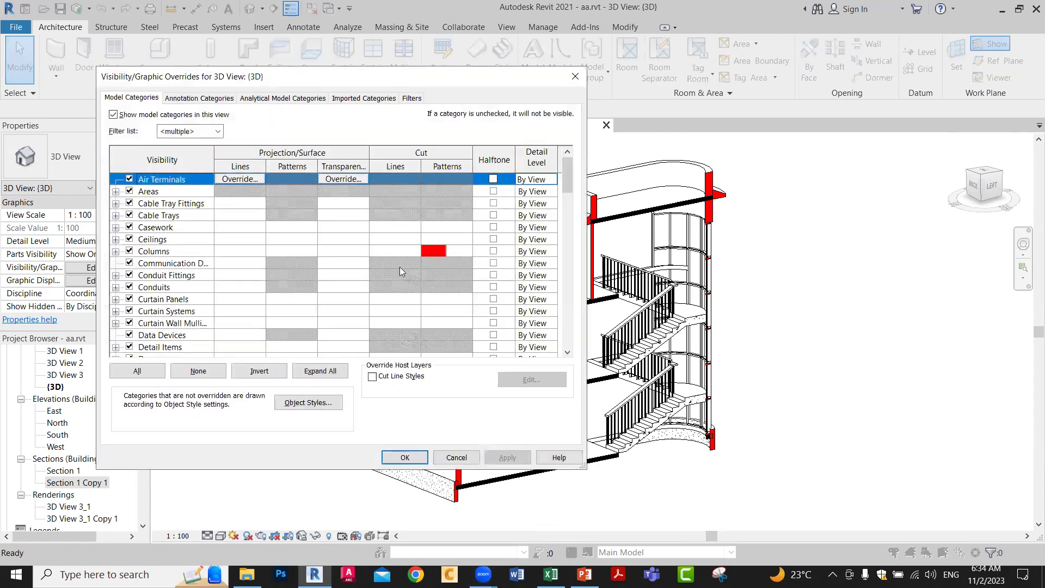
pyautogui.click(176, 311)
pyautogui.press('w')
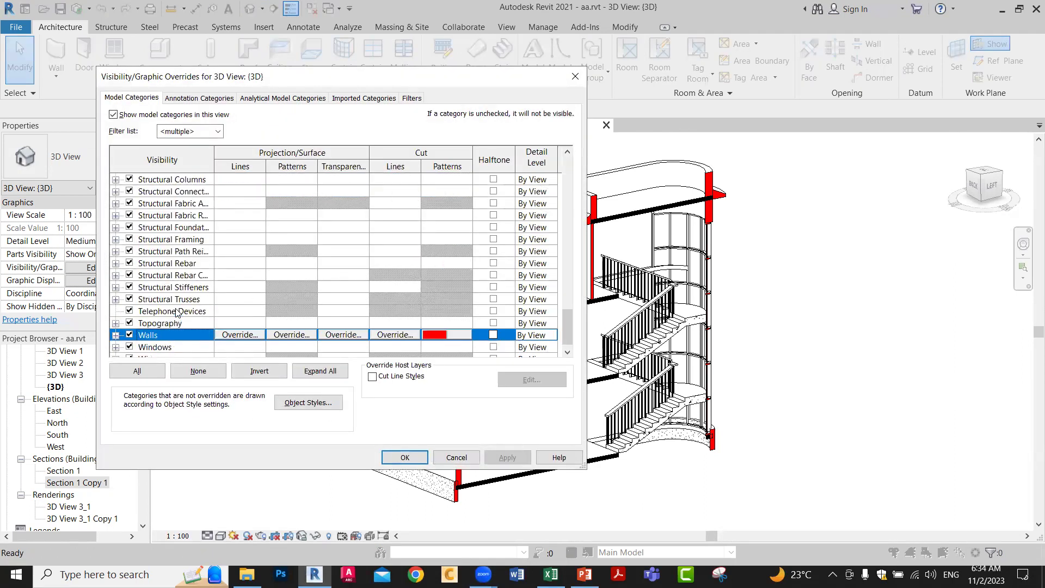
pyautogui.click(436, 328)
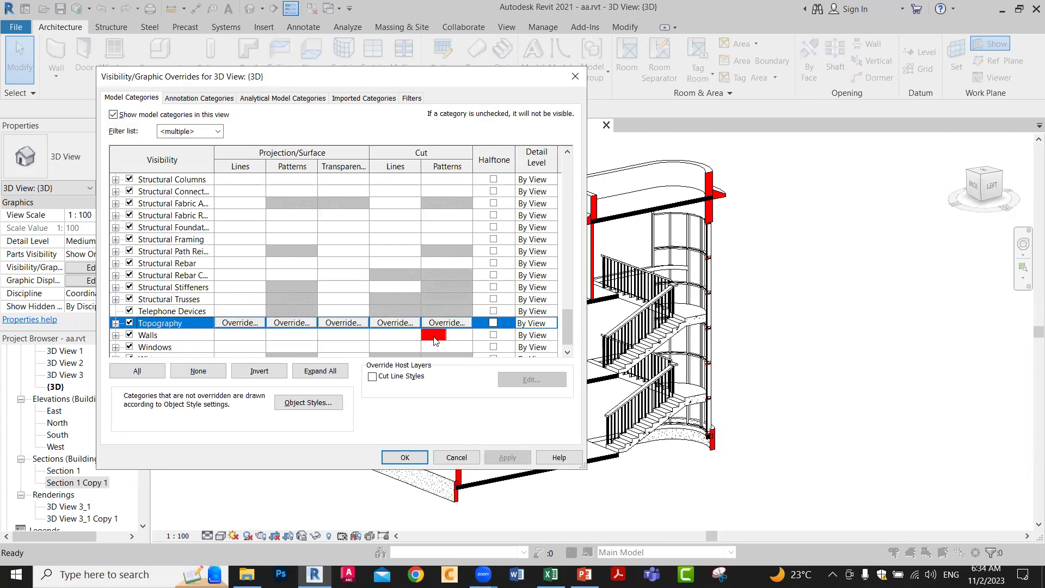
pyautogui.click(435, 340)
pyautogui.click(436, 337)
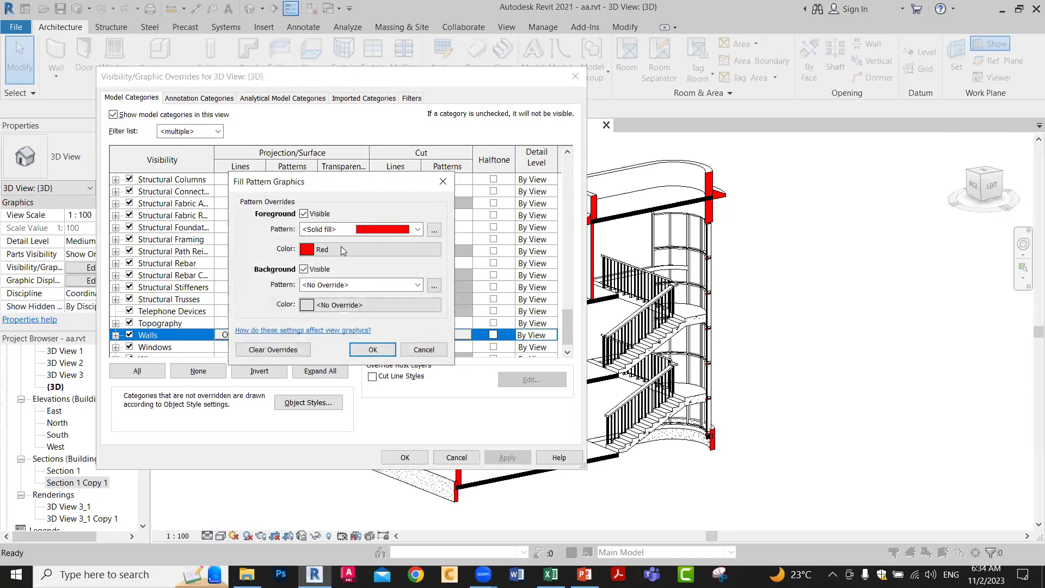
pyautogui.click(326, 254)
pyautogui.click(209, 251)
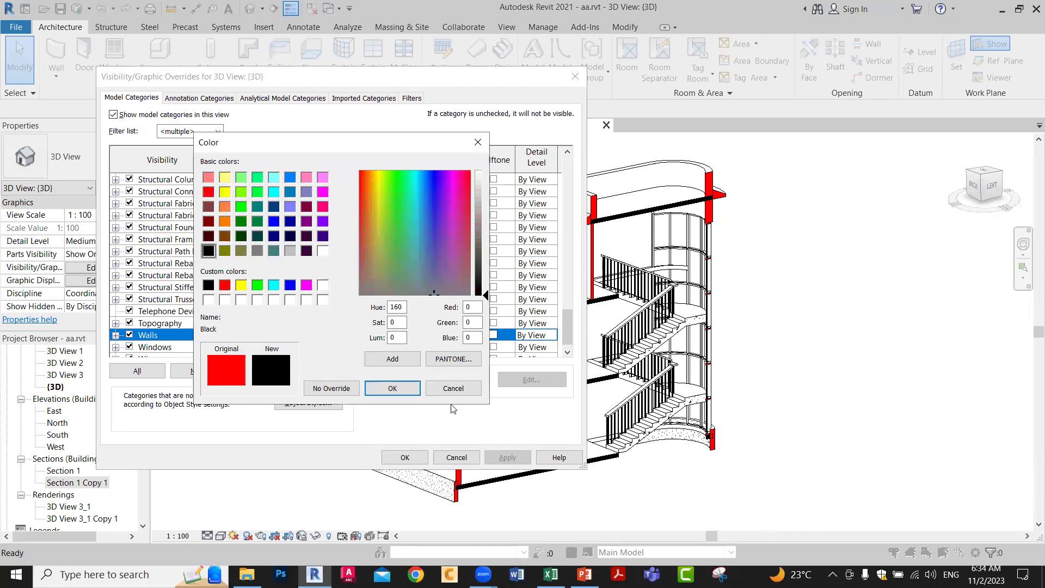
pyautogui.click(392, 388)
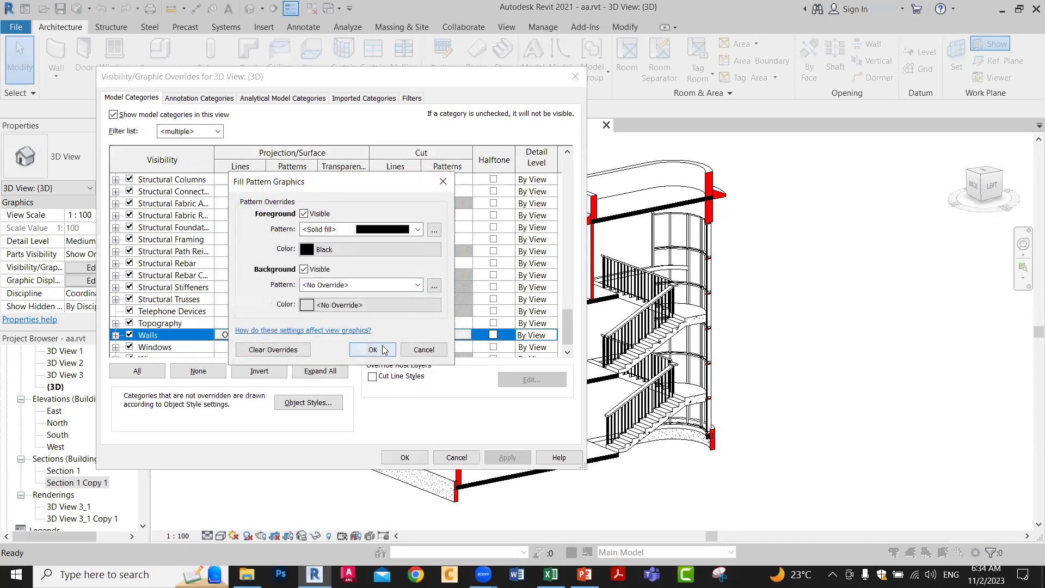
pyautogui.click(384, 349)
pyautogui.click(404, 457)
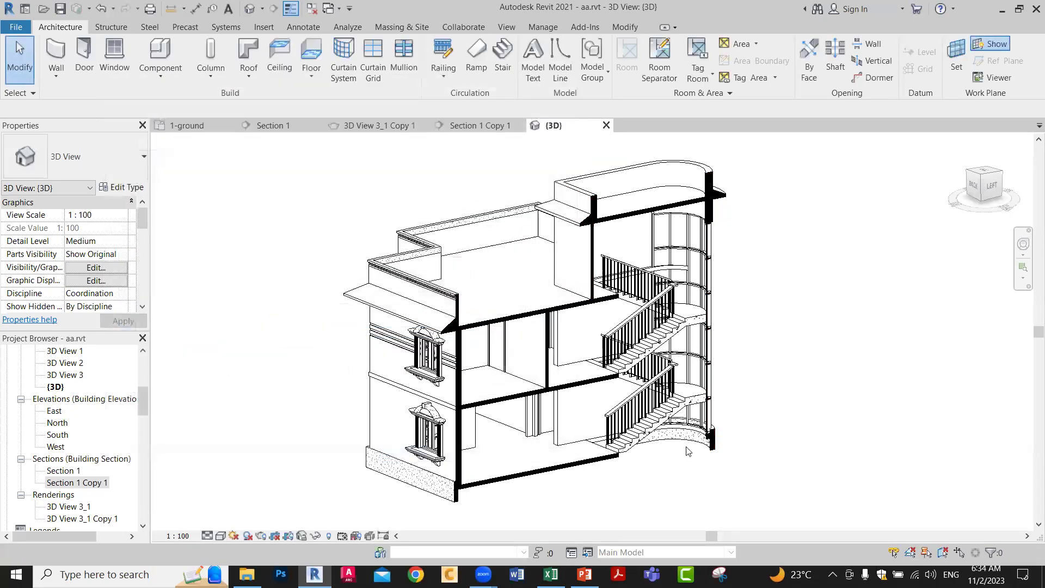
pyautogui.scroll(8, 740, 379)
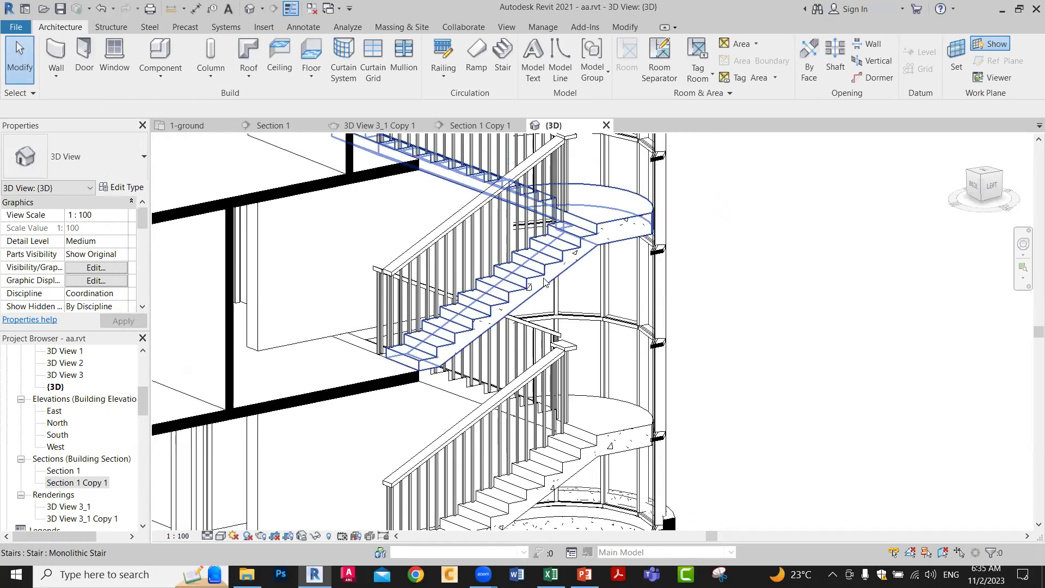
pyautogui.scroll(-4, 544, 280)
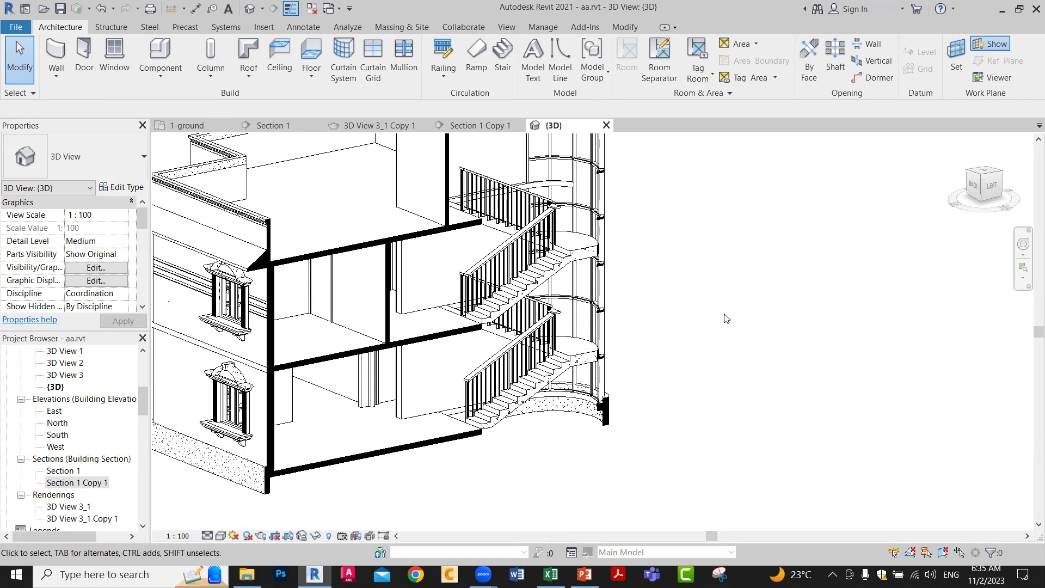
# Step: Override the Stairs cut pattern in the {3D} view with a black solid foreground fill
pyautogui.moveTo(703, 311); pyautogui.dragTo(786, 336)
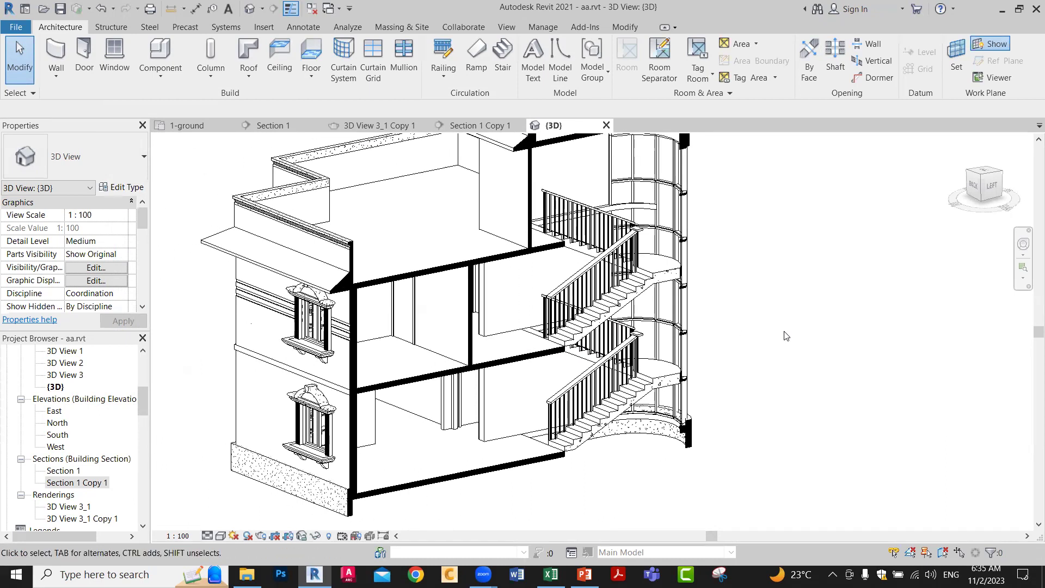
pyautogui.press('v')
pyautogui.press('v')
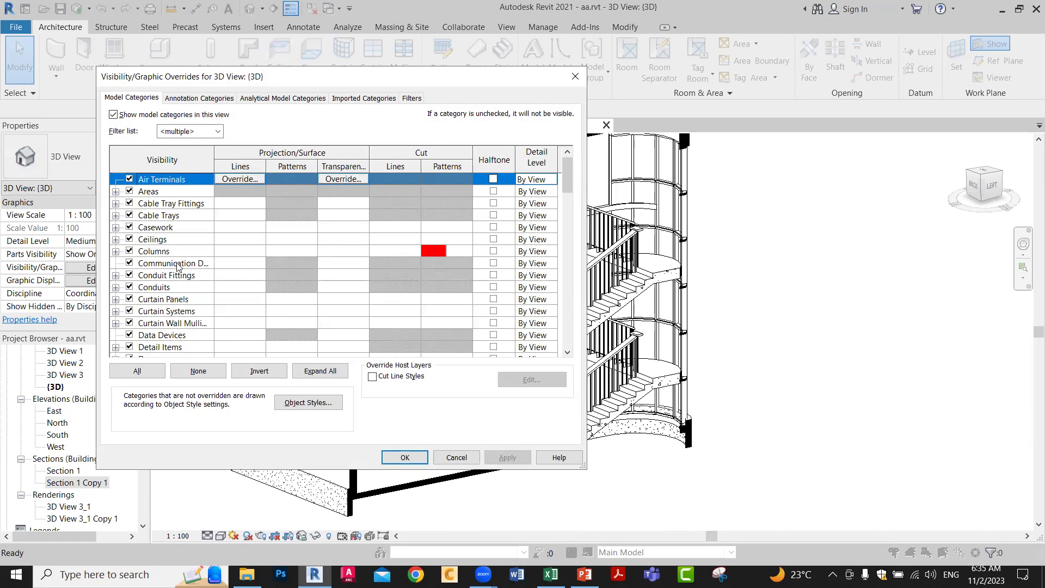
pyautogui.click(178, 265)
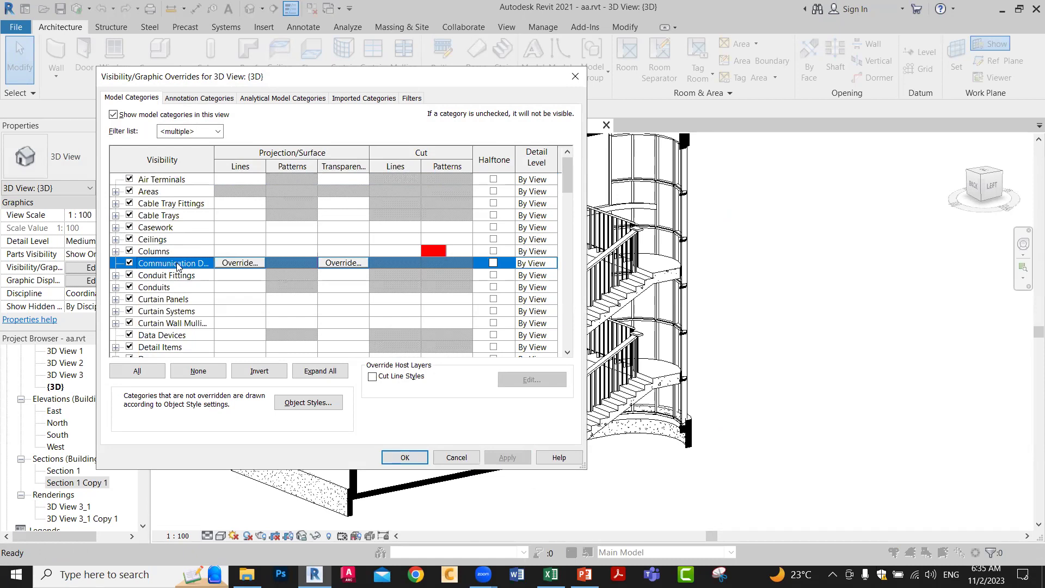
pyautogui.press('s')
pyautogui.press('s')
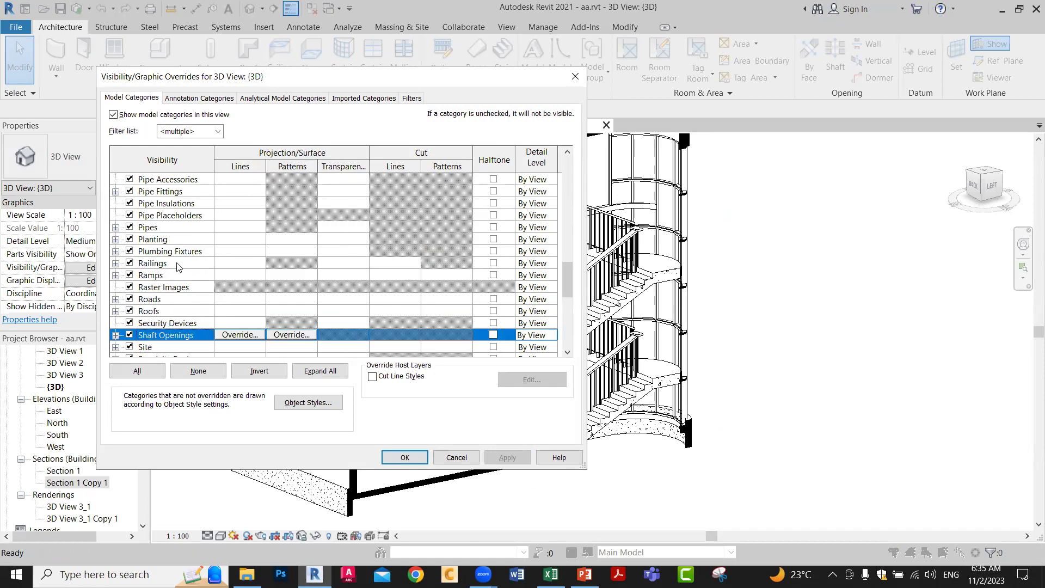
pyautogui.press('s')
pyautogui.press('s')
pyautogui.press('s')
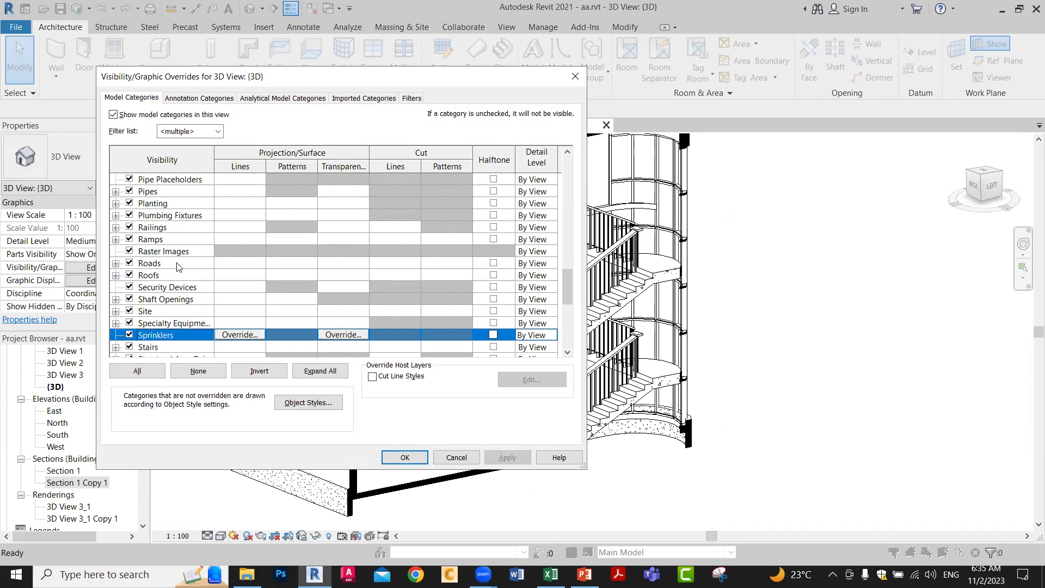
pyautogui.press('s')
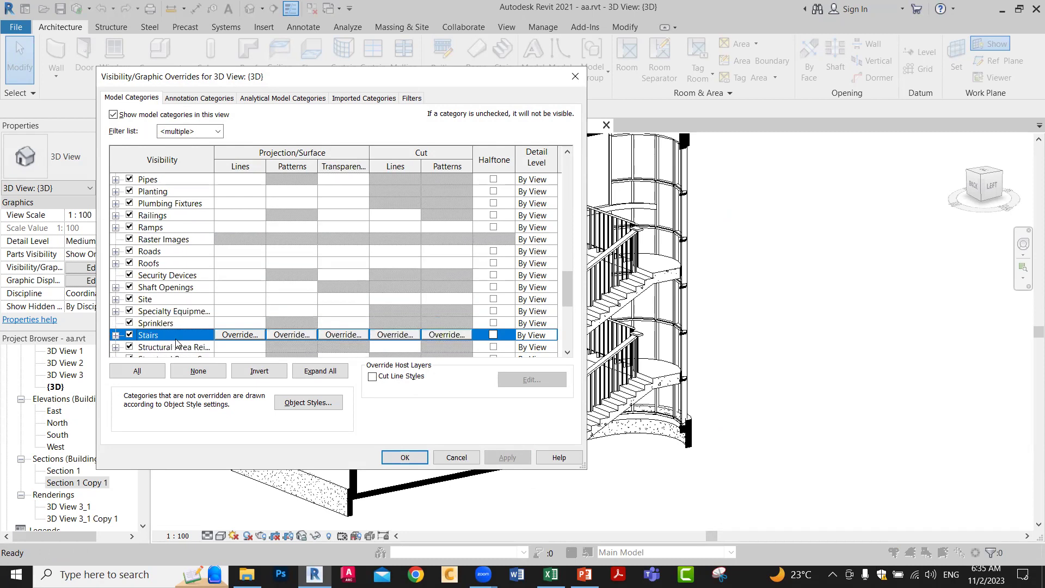
pyautogui.click(451, 335)
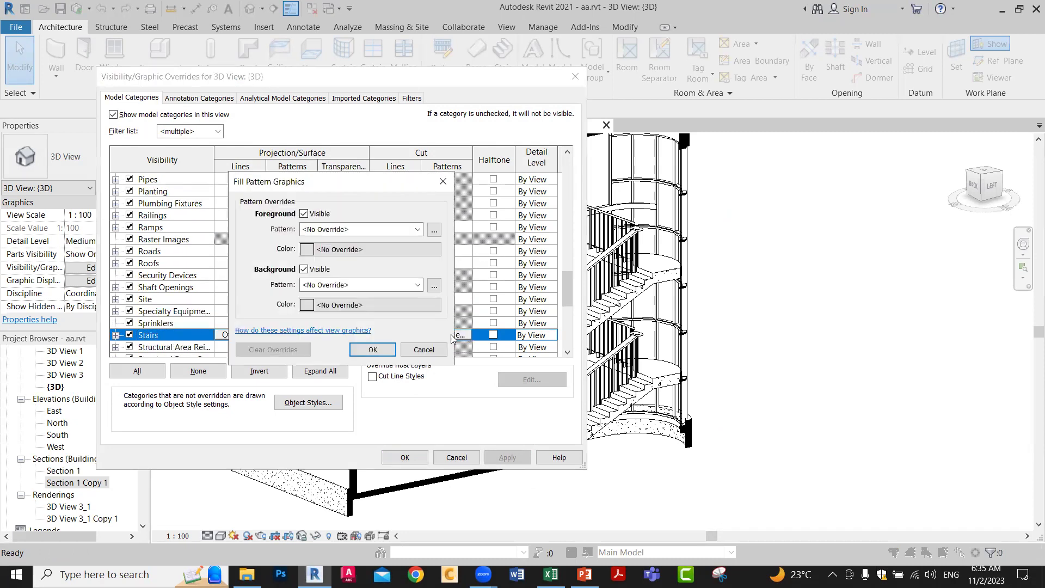
pyautogui.click(364, 231)
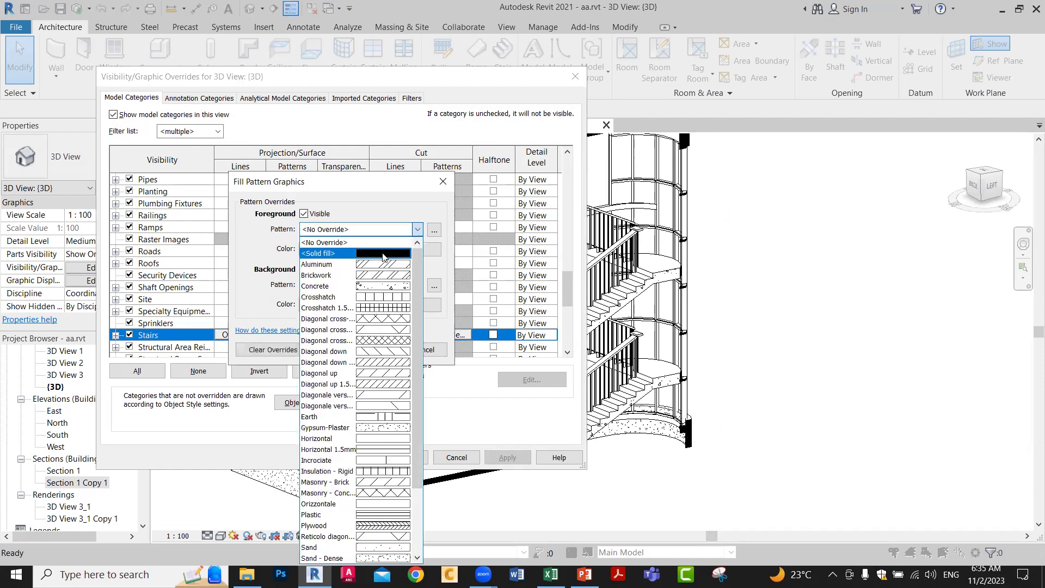
pyautogui.click(383, 254)
pyautogui.click(339, 253)
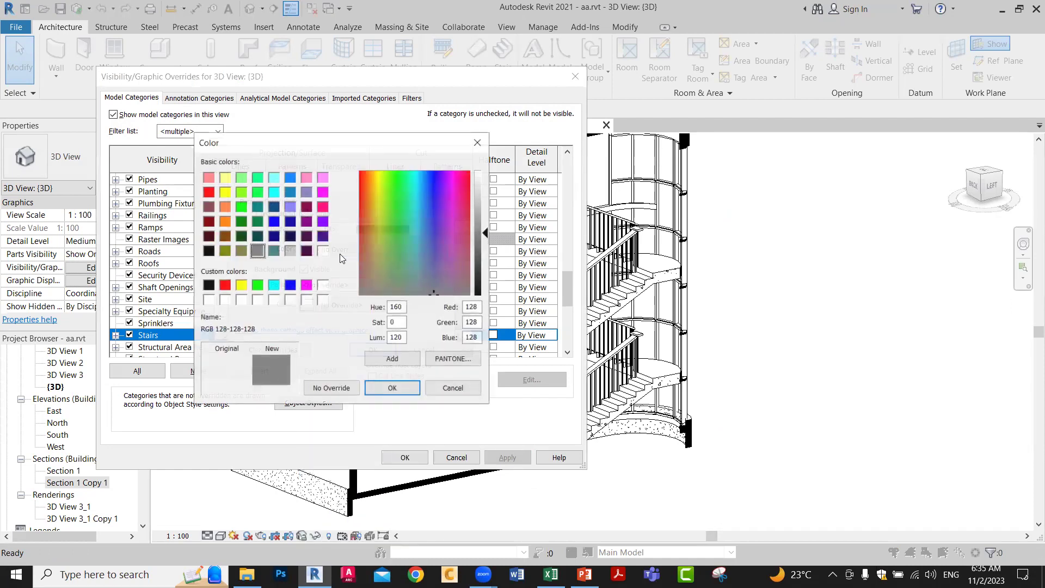
pyautogui.click(208, 251)
pyautogui.click(392, 388)
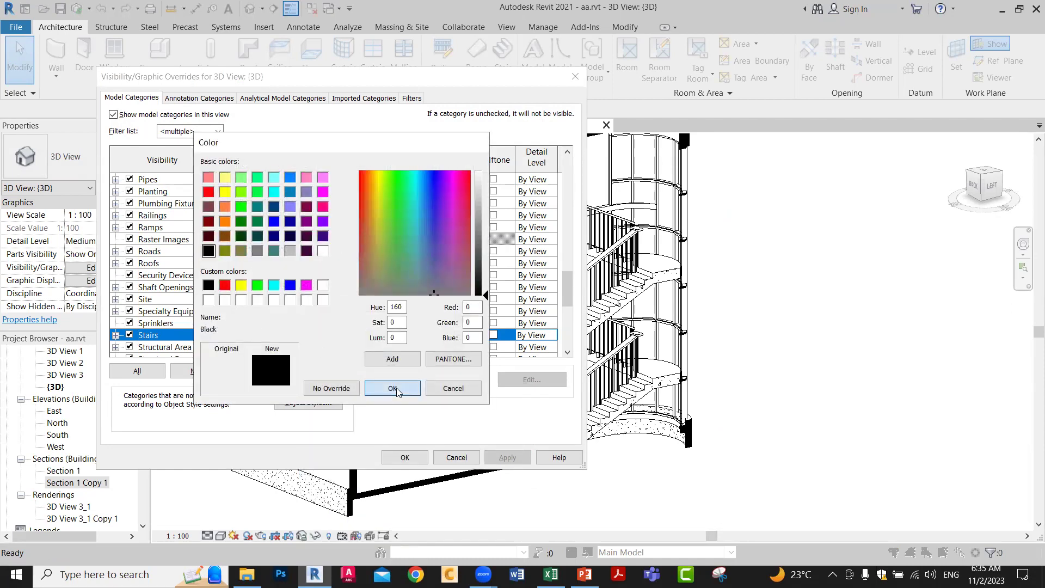
pyautogui.click(379, 351)
pyautogui.click(390, 458)
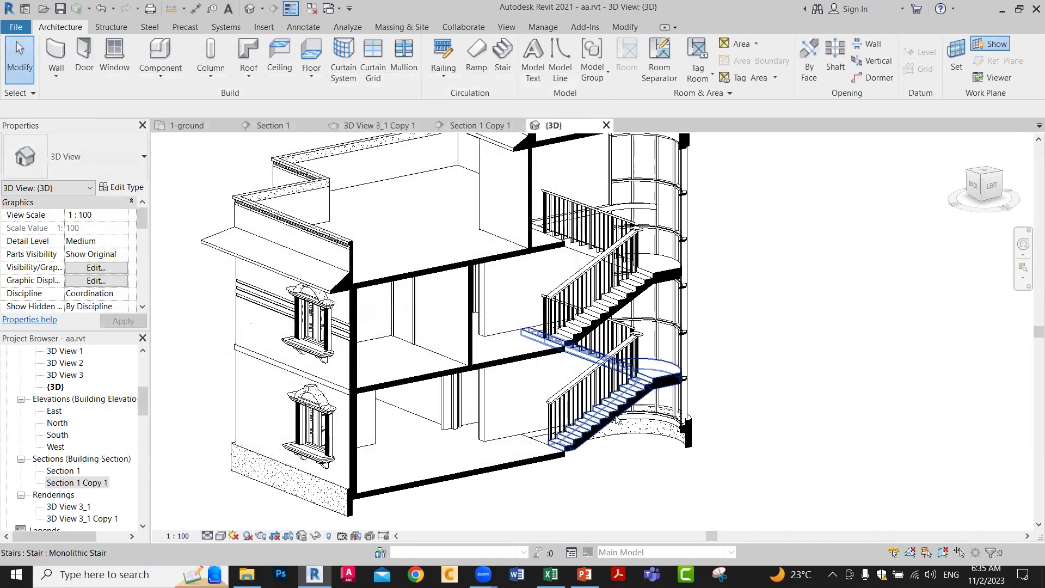
pyautogui.scroll(-4, 737, 354)
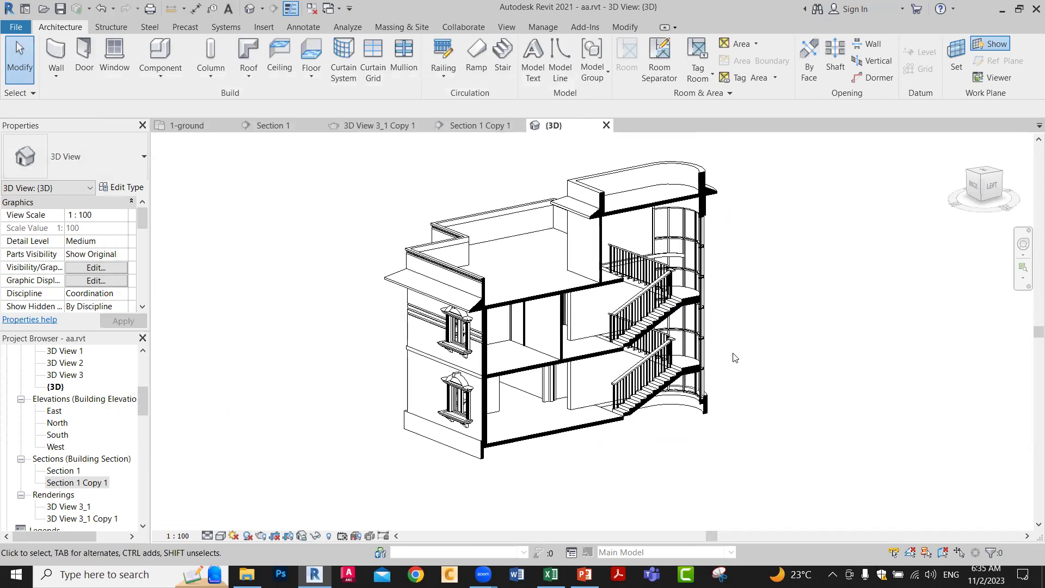
# Step: Set the visual style of the {3D} section view to Shaded
pyautogui.moveTo(760, 350); pyautogui.dragTo(749, 353)
pyautogui.click(220, 536)
pyautogui.click(243, 495)
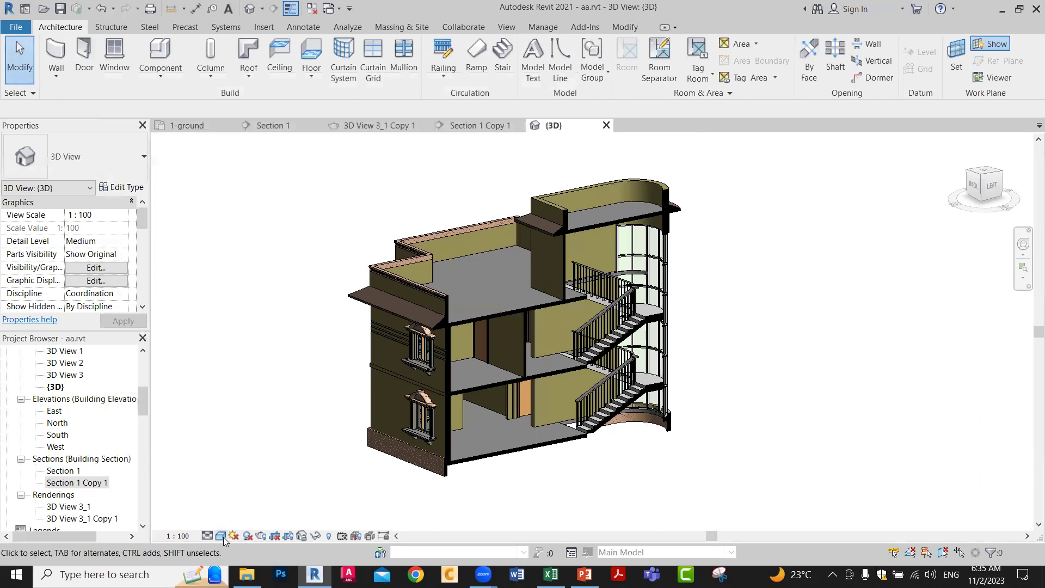
# Step: Turn on shadows in the {3D} section view and set its visual style to Hidden Line
pyautogui.click(248, 536)
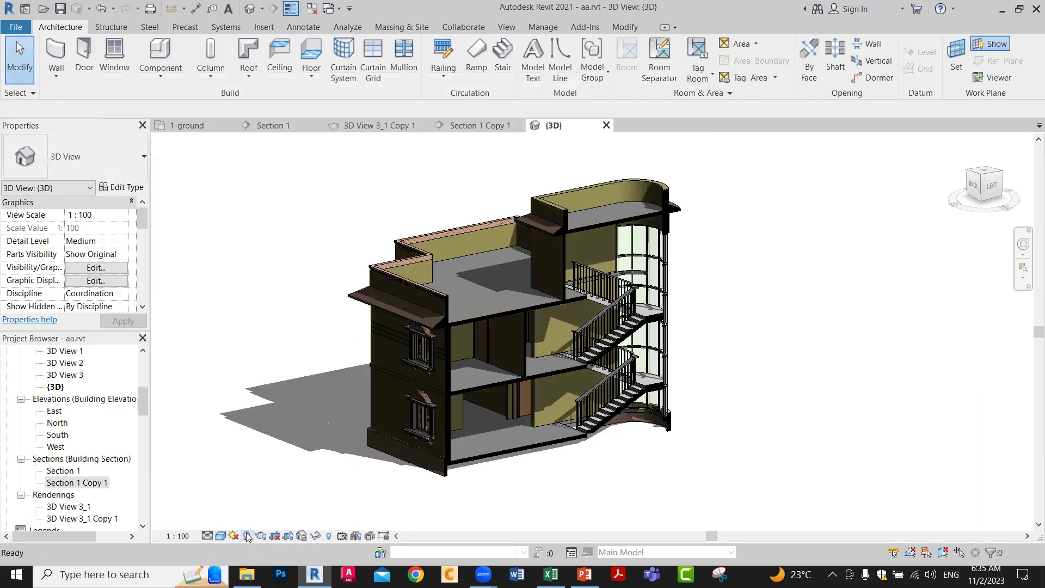
pyautogui.moveTo(562, 405); pyautogui.dragTo(539, 422)
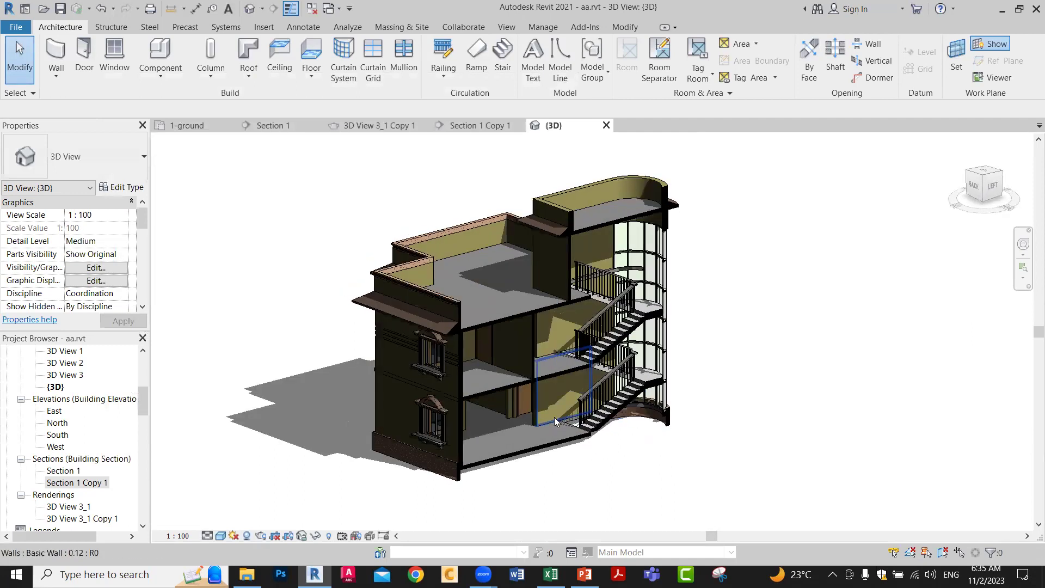
pyautogui.click(221, 535)
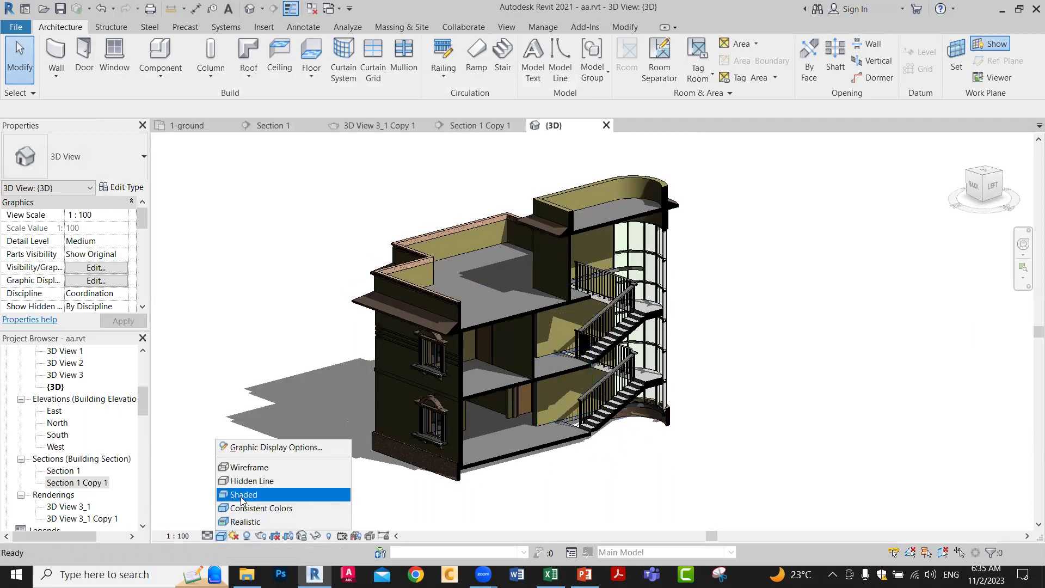
pyautogui.click(243, 480)
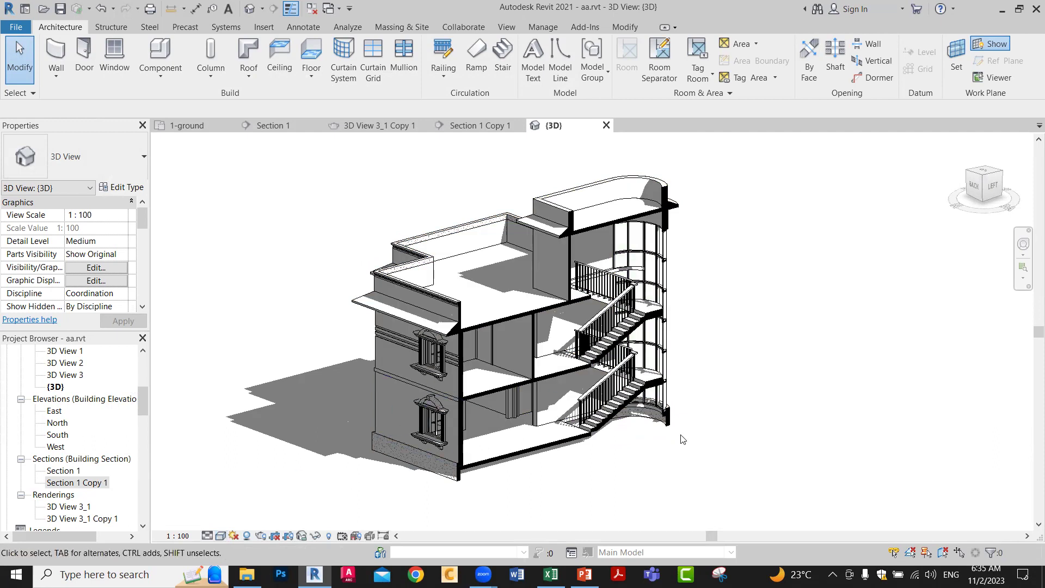
pyautogui.moveTo(682, 445); pyautogui.dragTo(665, 439)
pyautogui.scroll(1, 628, 461)
pyautogui.scroll(-1, 629, 461)
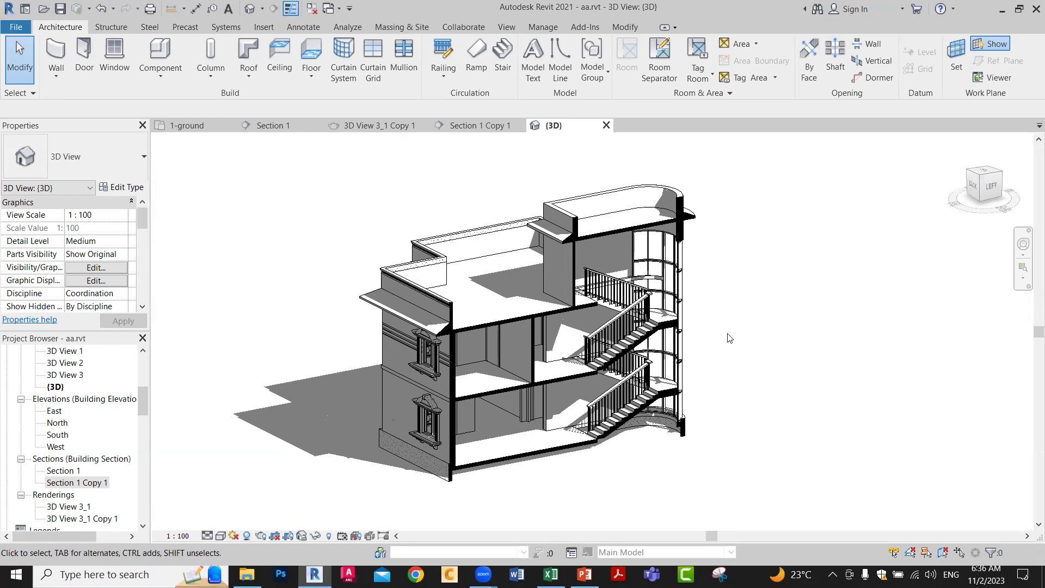
pyautogui.scroll(1, 730, 338)
pyautogui.moveTo(730, 338); pyautogui.dragTo(748, 352)
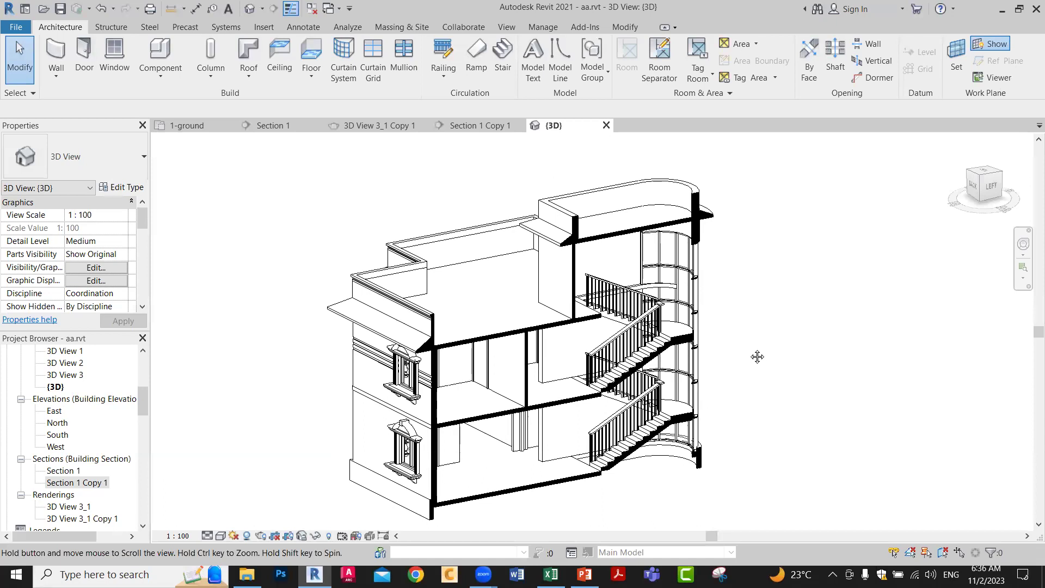
pyautogui.scroll(-1, 749, 352)
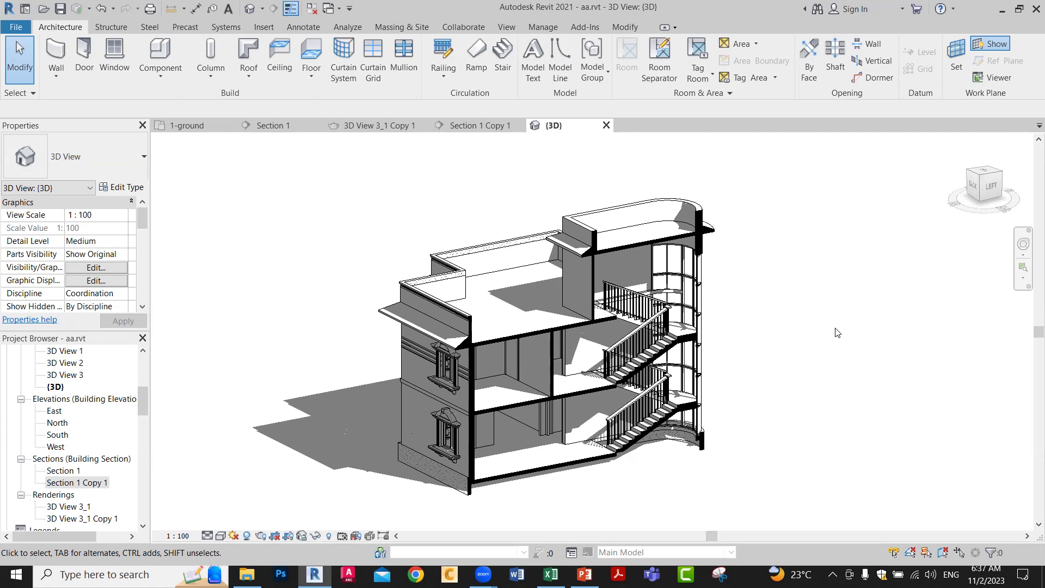
# Step: Open the 1-ground floor plan from the project's floor plans
pyautogui.scroll(5, 97, 425)
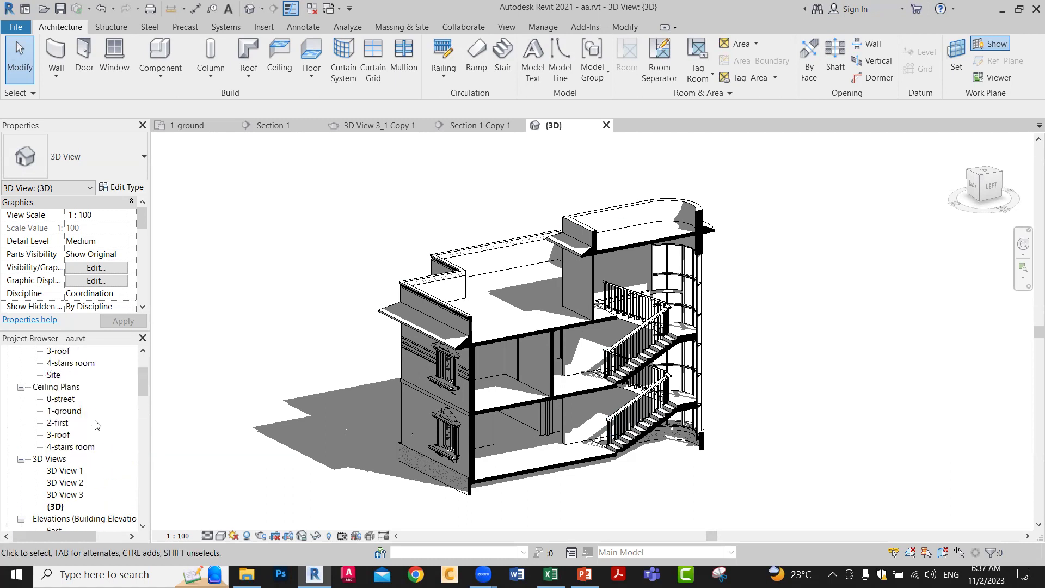
pyautogui.scroll(1, 97, 425)
pyautogui.scroll(-2, 96, 425)
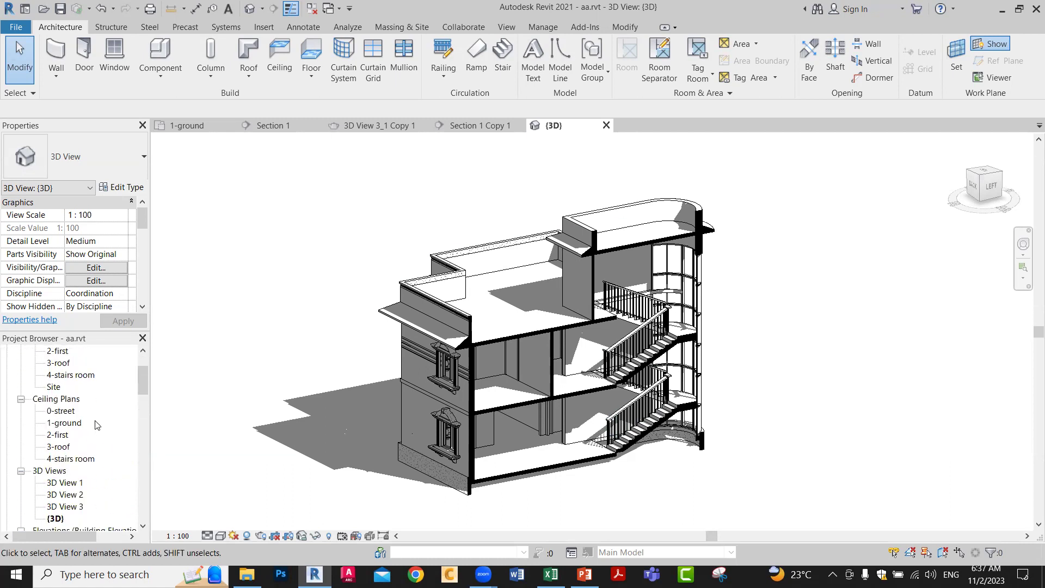
pyautogui.scroll(2, 97, 425)
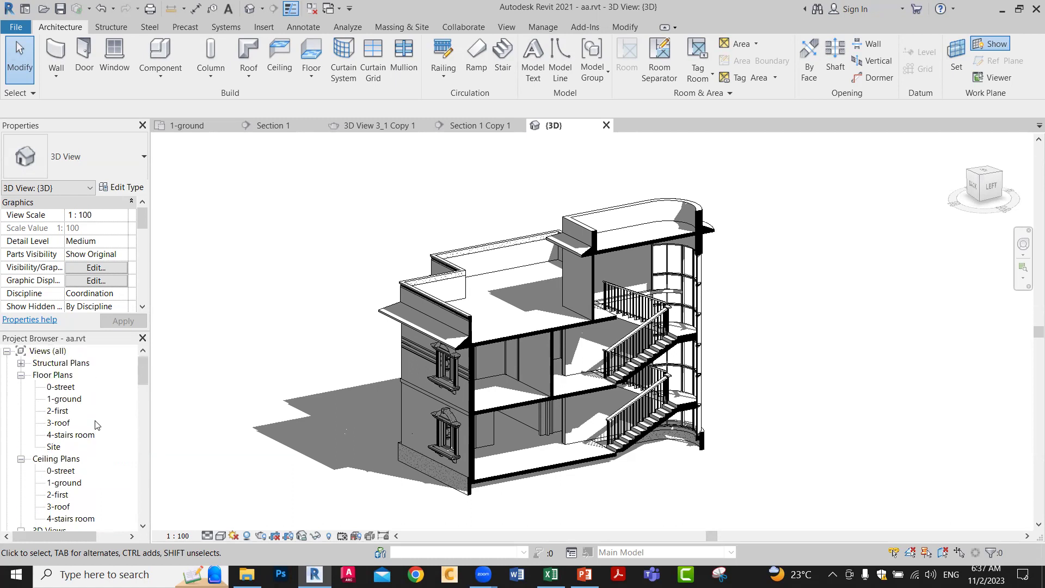
pyautogui.doubleClick(64, 399)
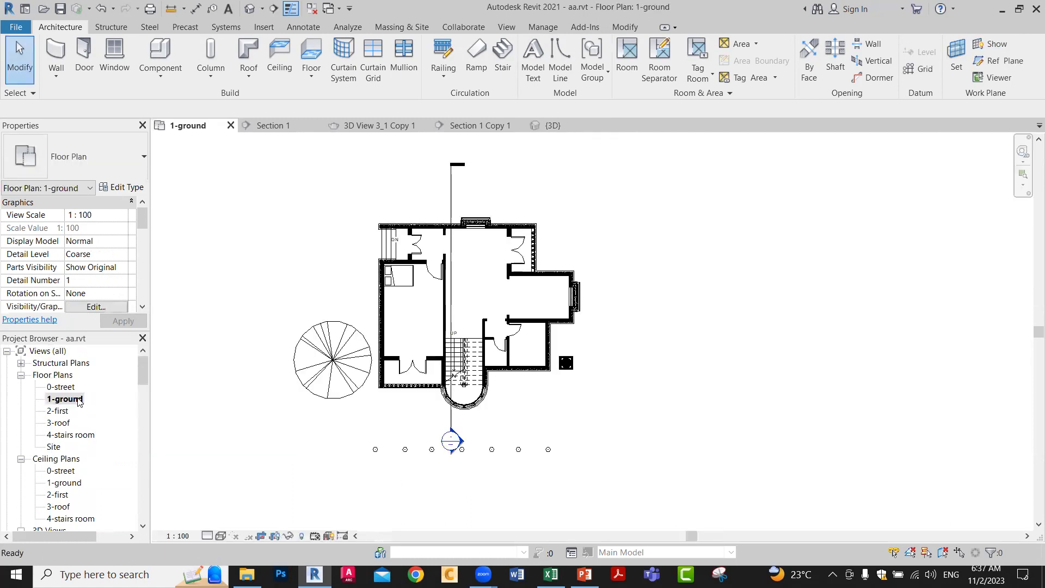
# Step: Select the building section through the stairs, flip its viewing direction, and flip it back
pyautogui.click(450, 427)
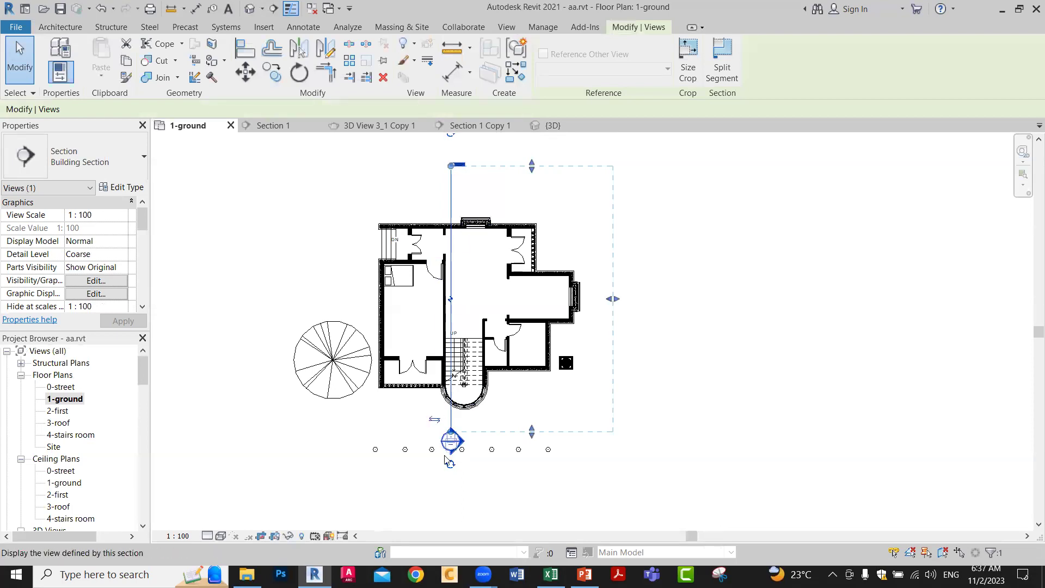
pyautogui.scroll(1, 433, 471)
pyautogui.scroll(2, 432, 471)
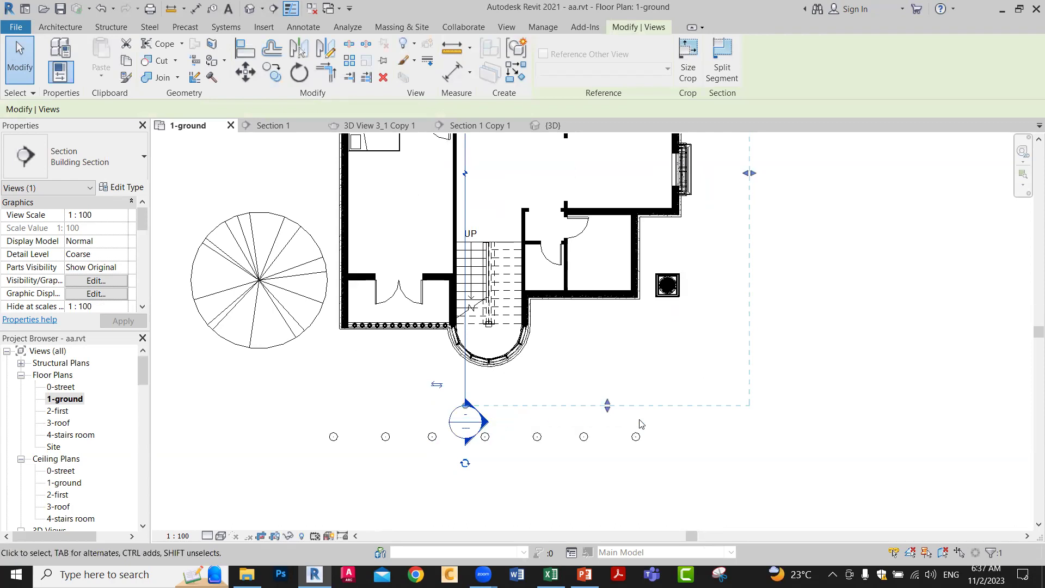
pyautogui.click(436, 385)
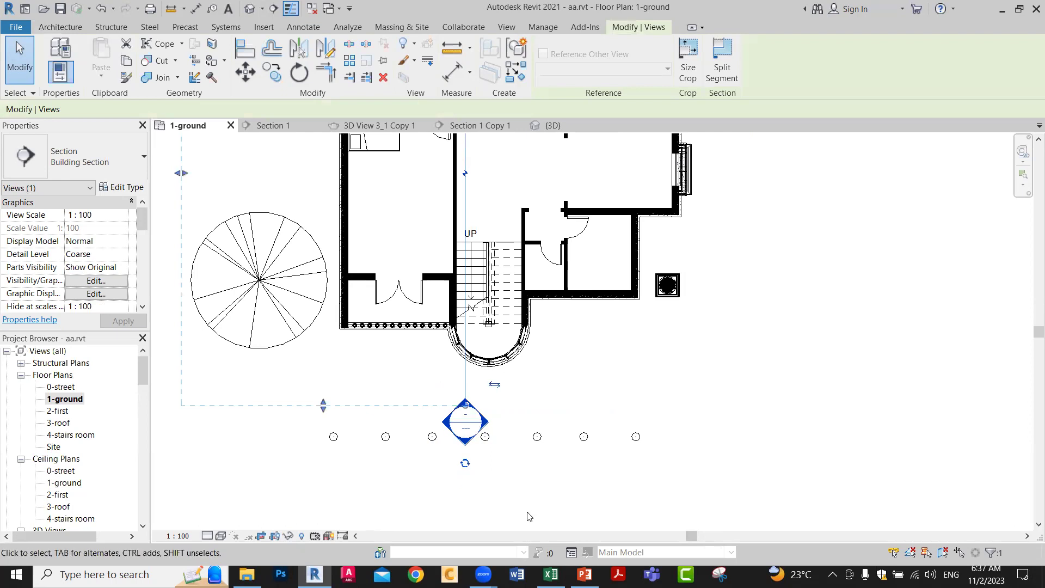
pyautogui.click(494, 385)
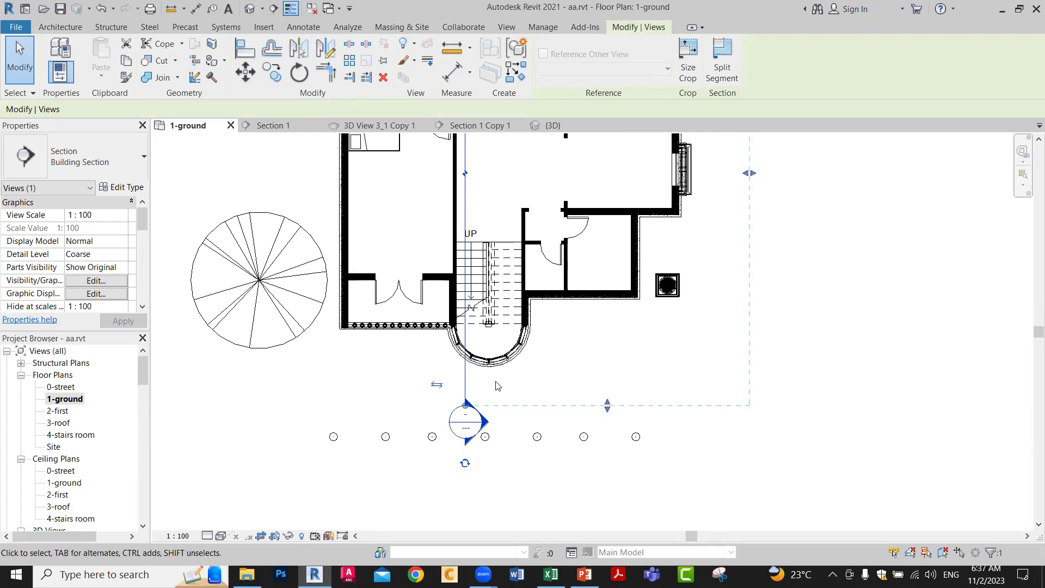
# Step: Shorten the building section's near end so its boundary reaches the curved stair wall
pyautogui.moveTo(607, 406); pyautogui.dragTo(599, 354)
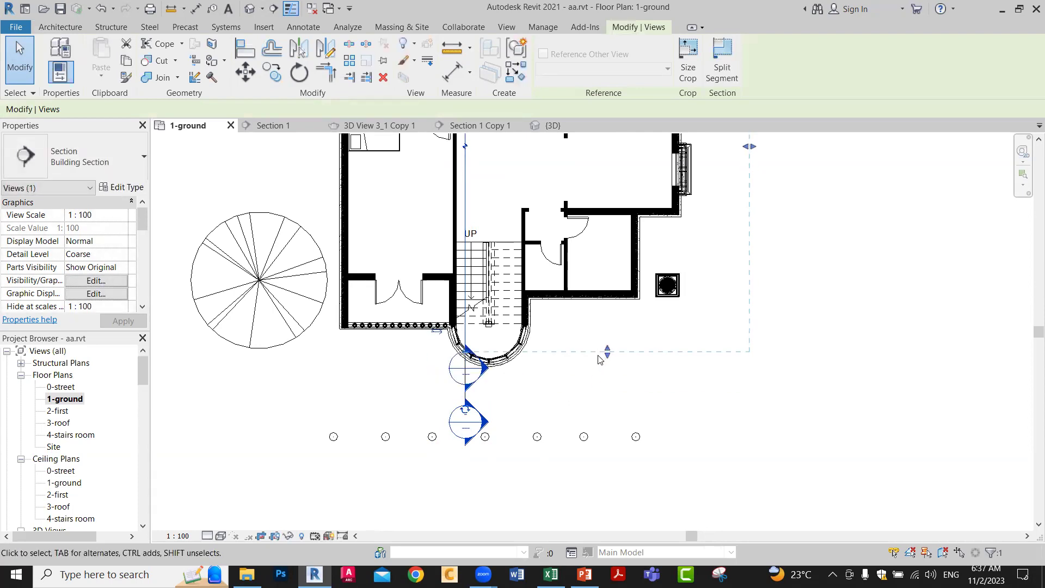
pyautogui.click(719, 399)
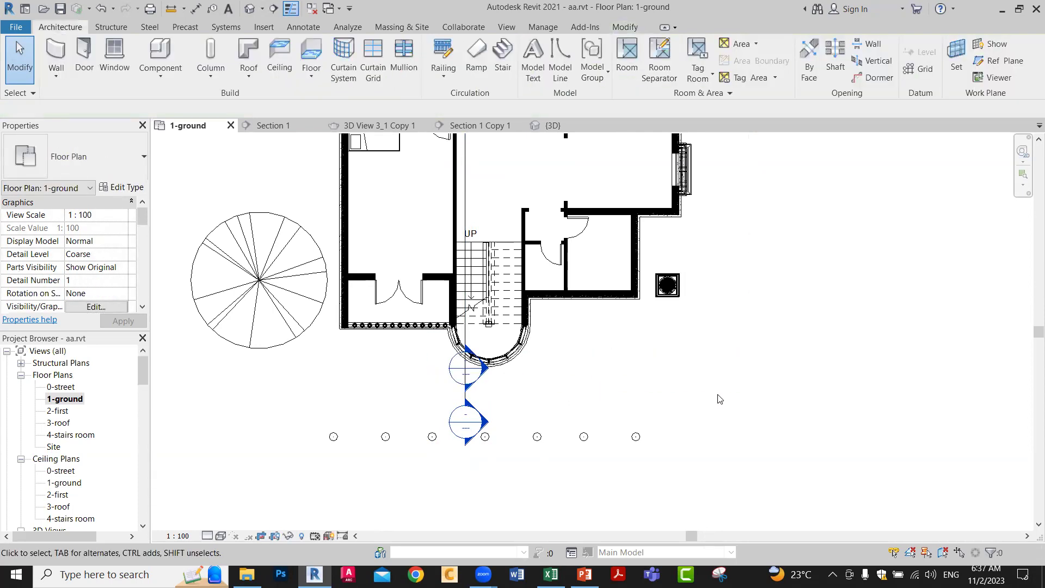
# Step: Extend the stair section's boundary past the row of small circles and adjust its far depth to lie beyond the building
pyautogui.click(461, 278)
pyautogui.click(466, 175)
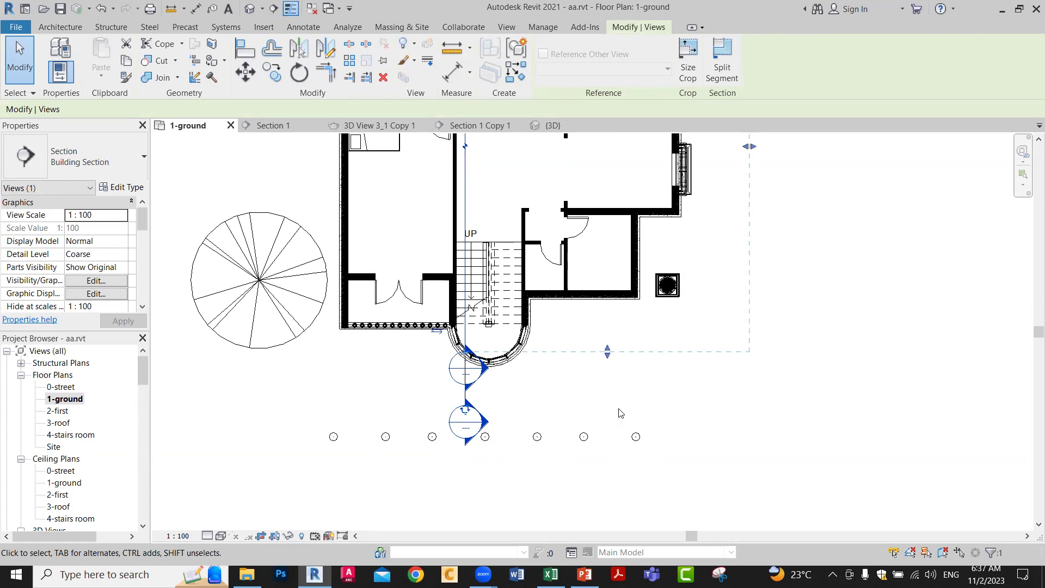
pyautogui.scroll(-3, 619, 413)
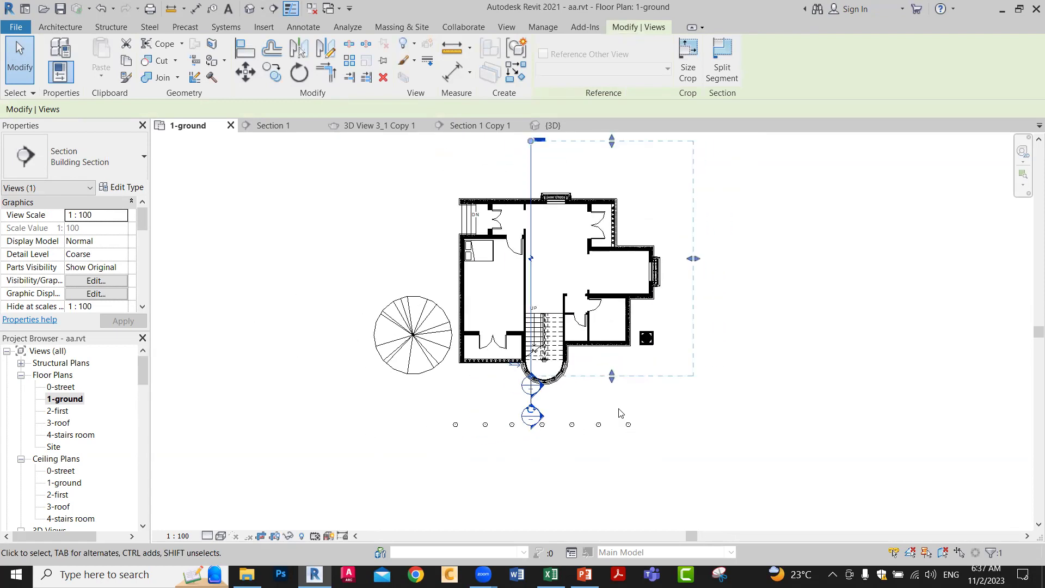
pyautogui.scroll(-1, 619, 413)
pyautogui.moveTo(613, 407); pyautogui.dragTo(614, 464)
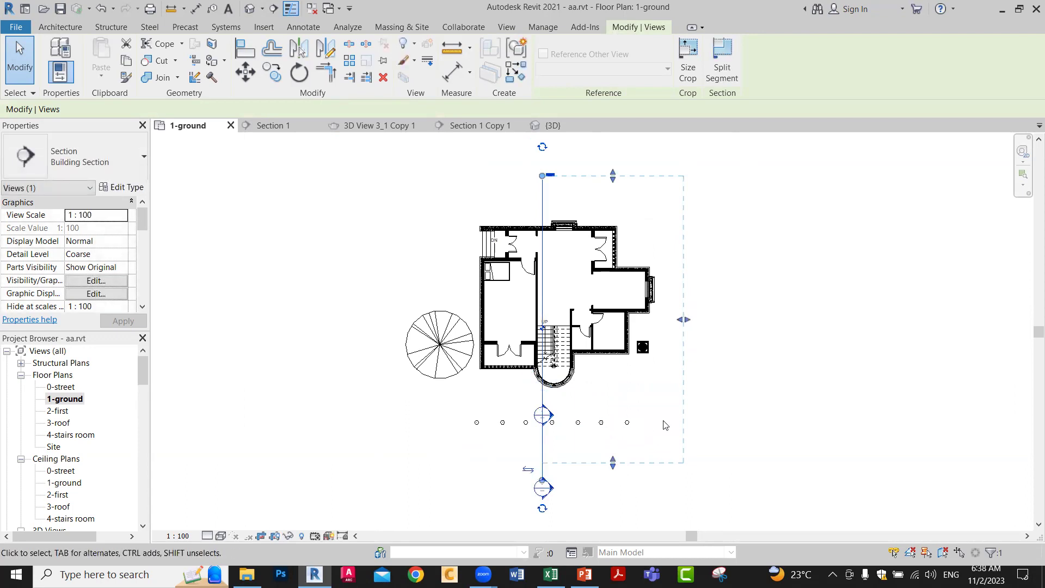
pyautogui.moveTo(685, 322); pyautogui.dragTo(609, 323)
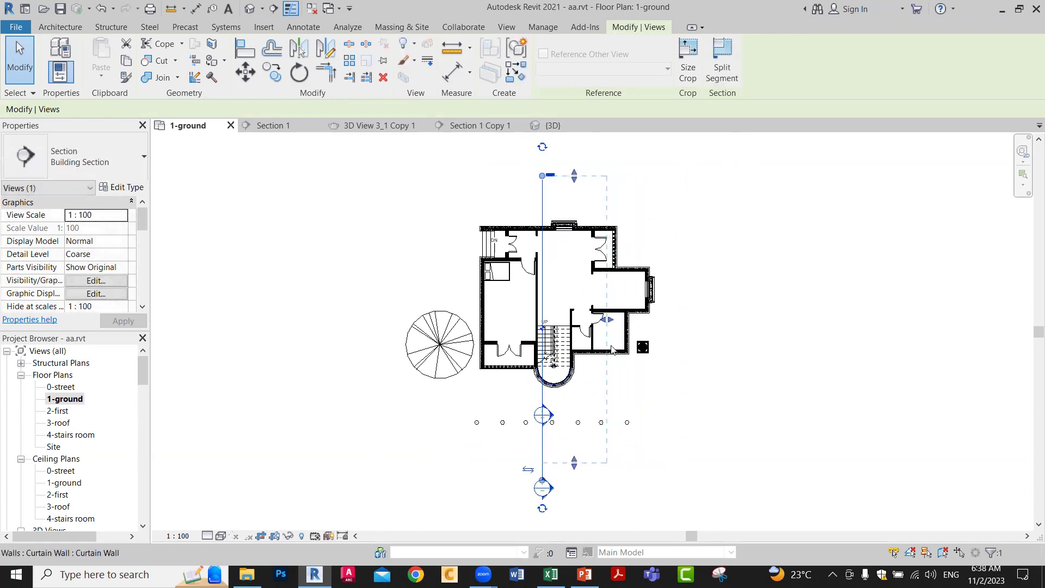
pyautogui.moveTo(608, 320); pyautogui.dragTo(696, 321)
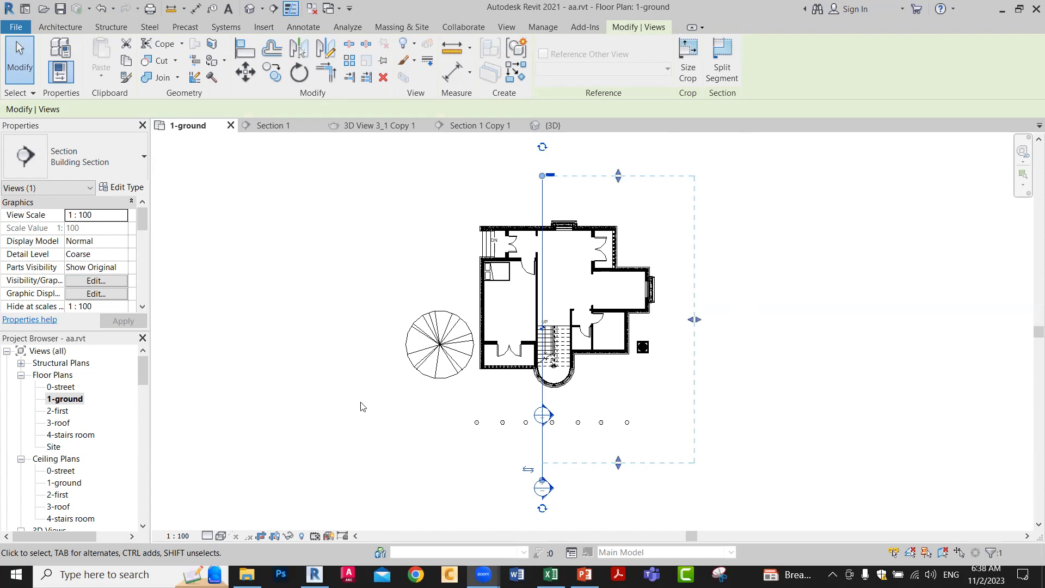
# Step: Open the Section 1 Copy 1 view from the project's building sections
pyautogui.scroll(-6, 65, 444)
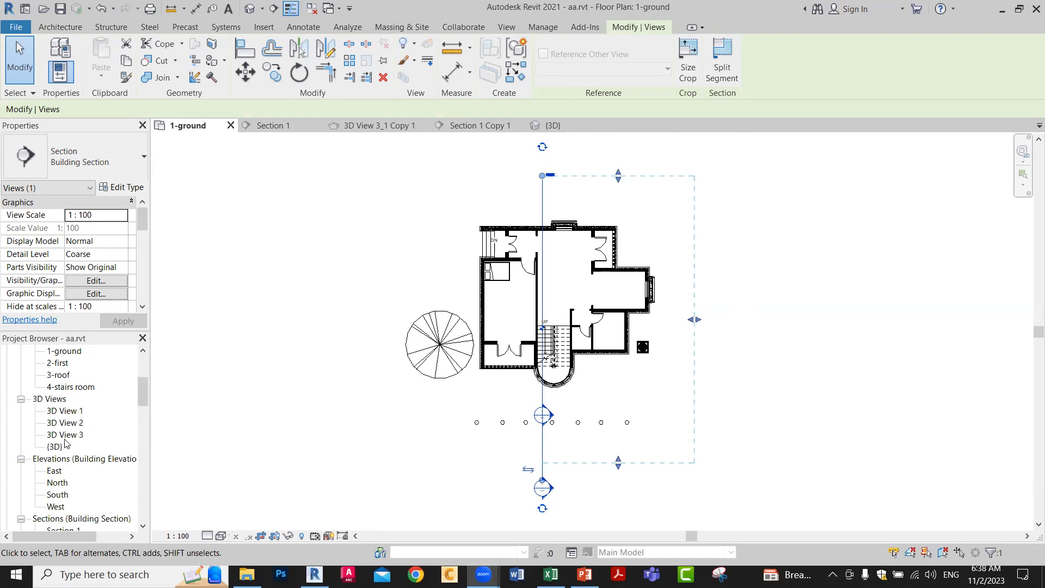
pyautogui.scroll(-2, 64, 443)
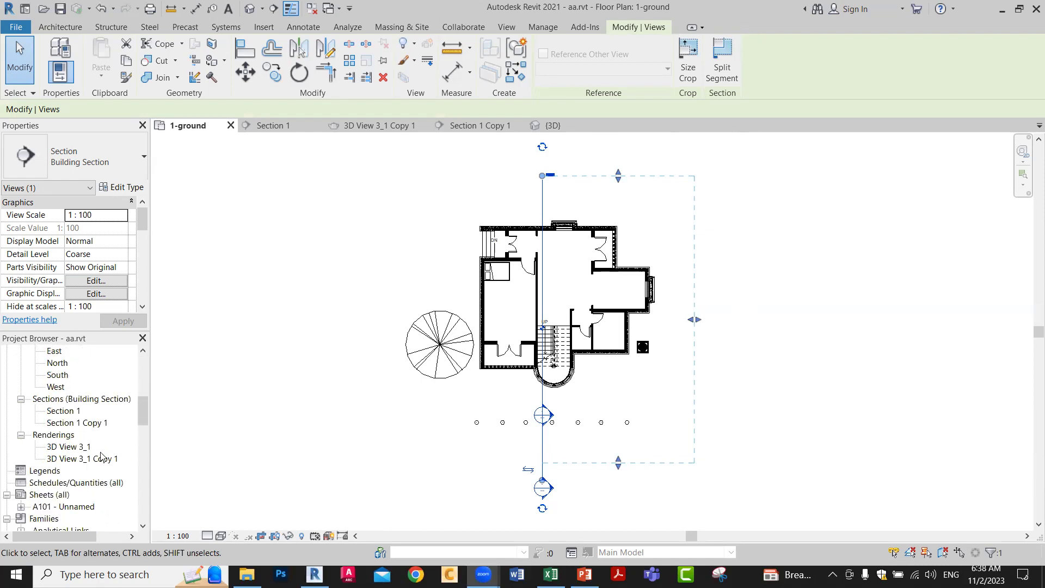
pyautogui.doubleClick(90, 423)
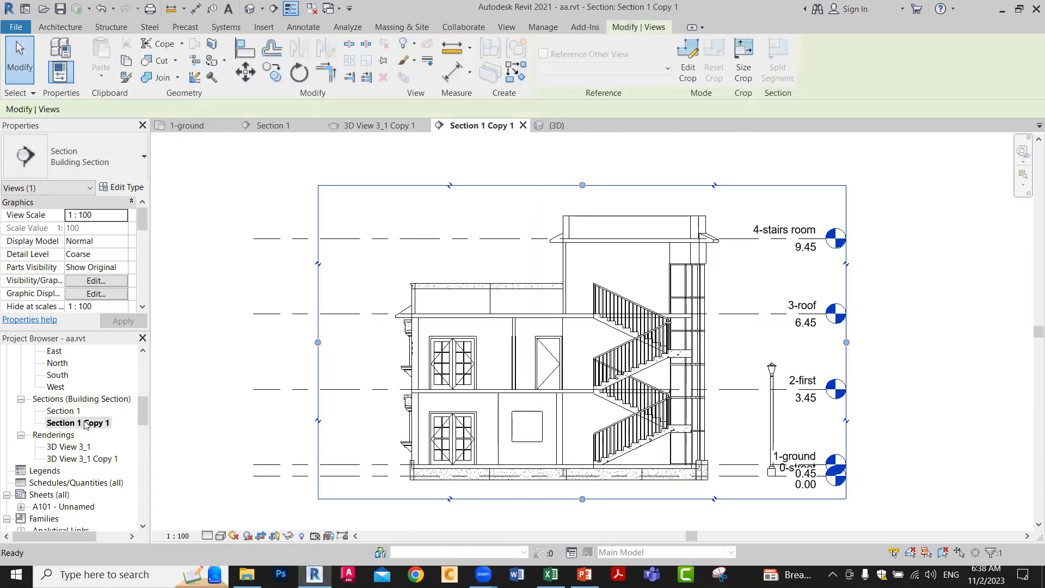
# Step: Compare the open Section 1, Section 1 Copy 1 and {3D} views, finishing on the 3D View 3_1 Copy 1 rendering
pyautogui.click(354, 126)
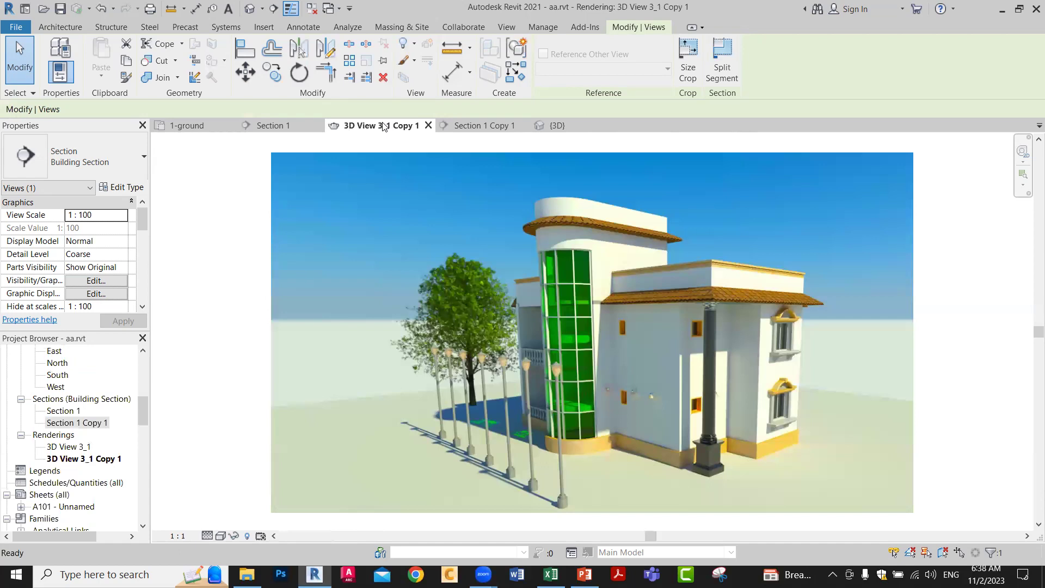
pyautogui.click(290, 125)
pyautogui.click(466, 127)
pyautogui.click(549, 125)
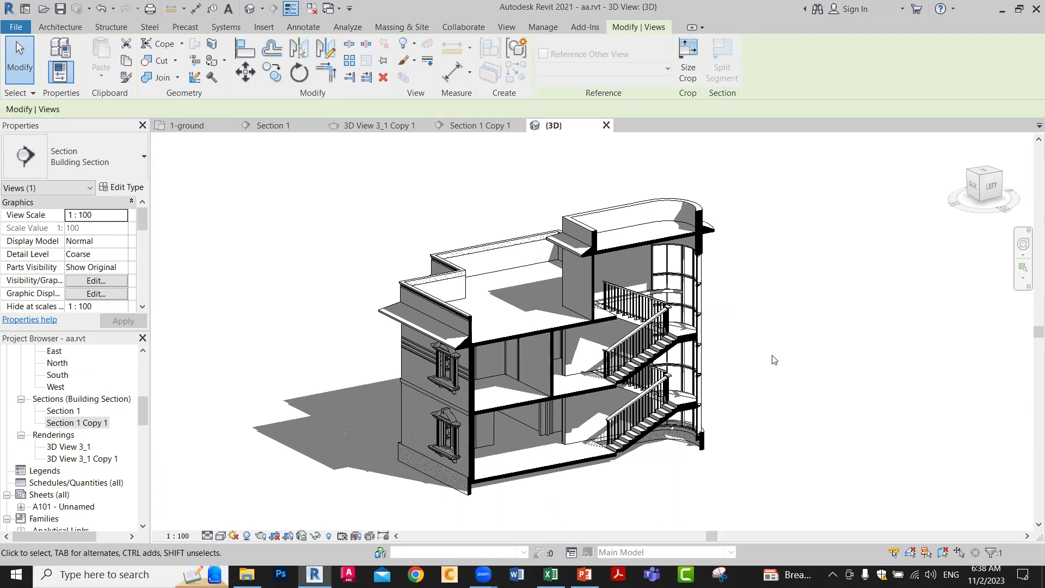
pyautogui.scroll(1, 773, 360)
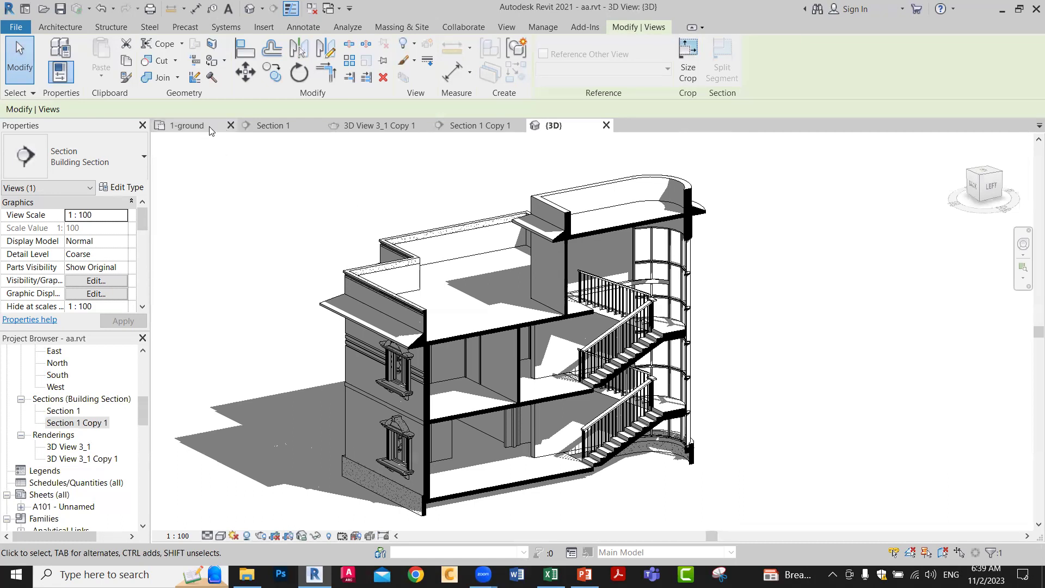
pyautogui.click(458, 125)
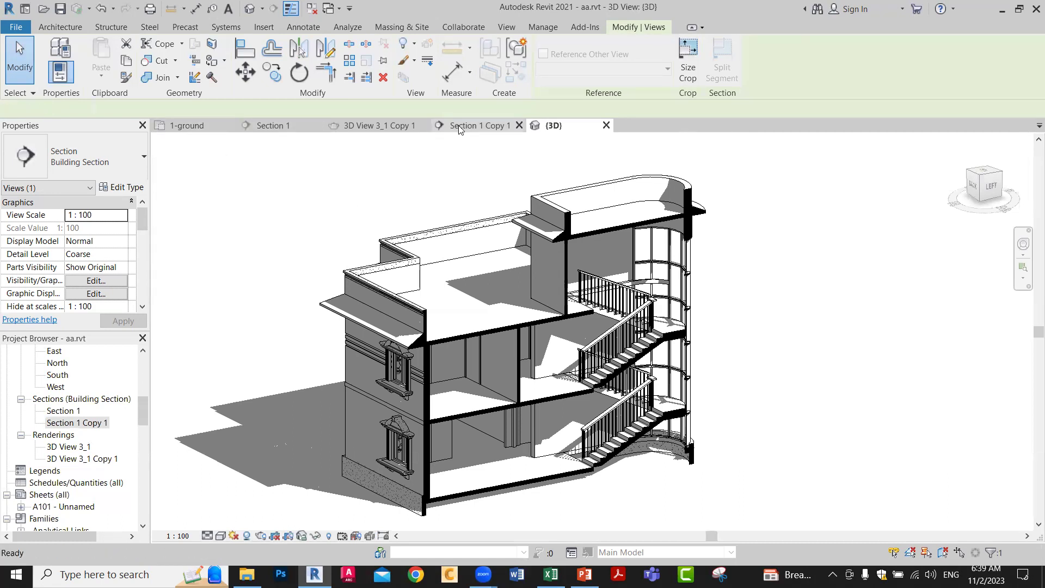
pyautogui.click(359, 126)
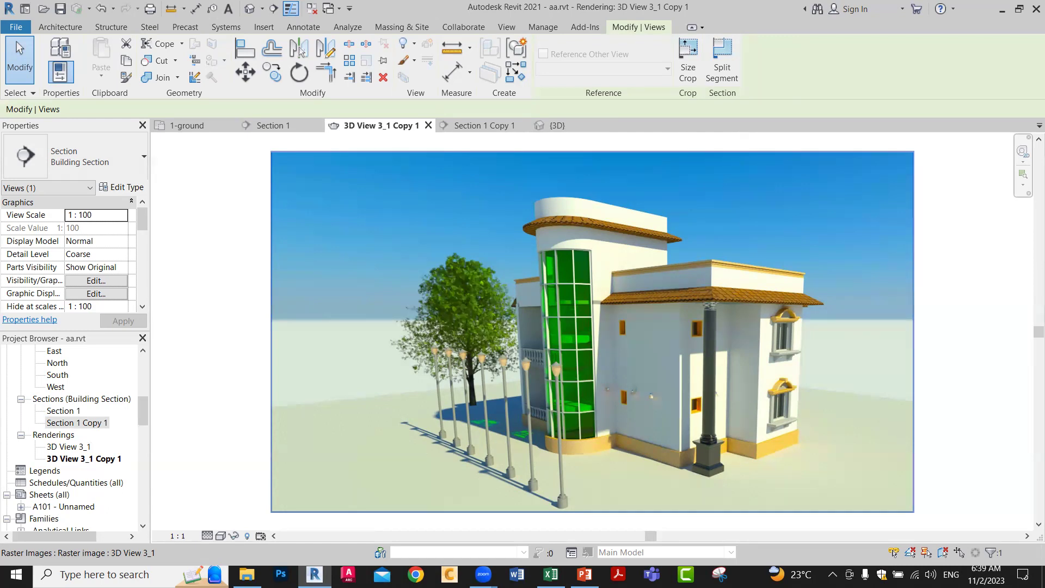
# Step: Find the building sections in the project's view list and select Section 1, followed by Section 1 Copy 1
pyautogui.scroll(-1, 107, 411)
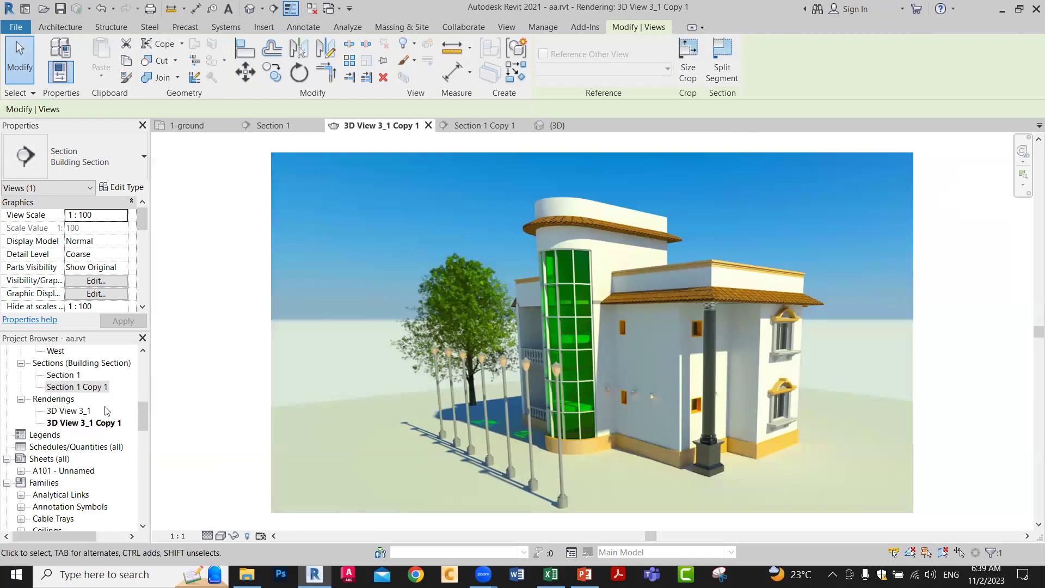
pyautogui.scroll(-1, 107, 411)
pyautogui.scroll(-4, 106, 411)
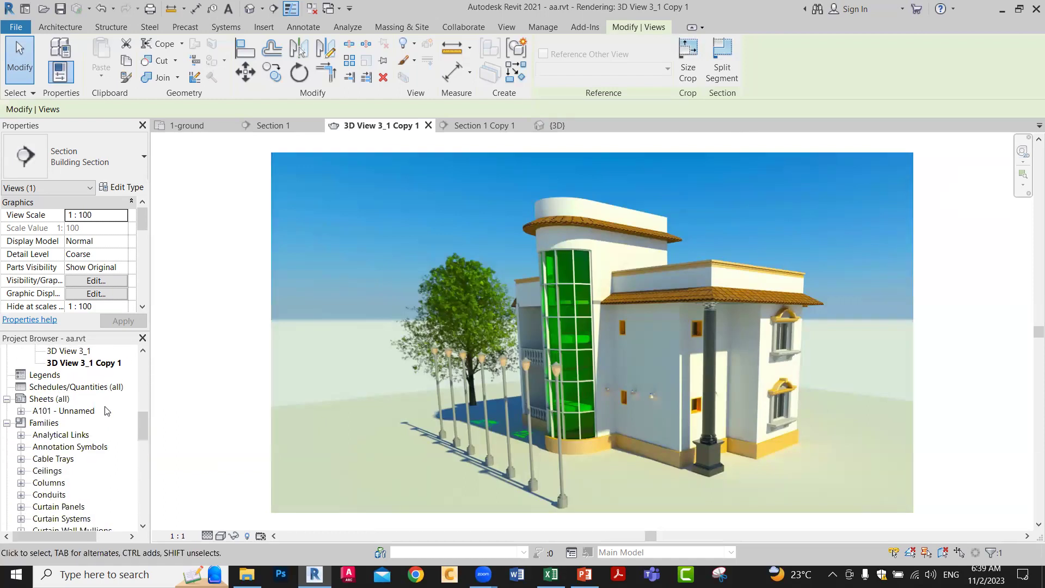
pyautogui.moveTo(147, 426); pyautogui.dragTo(145, 385)
pyautogui.scroll(-2, 104, 443)
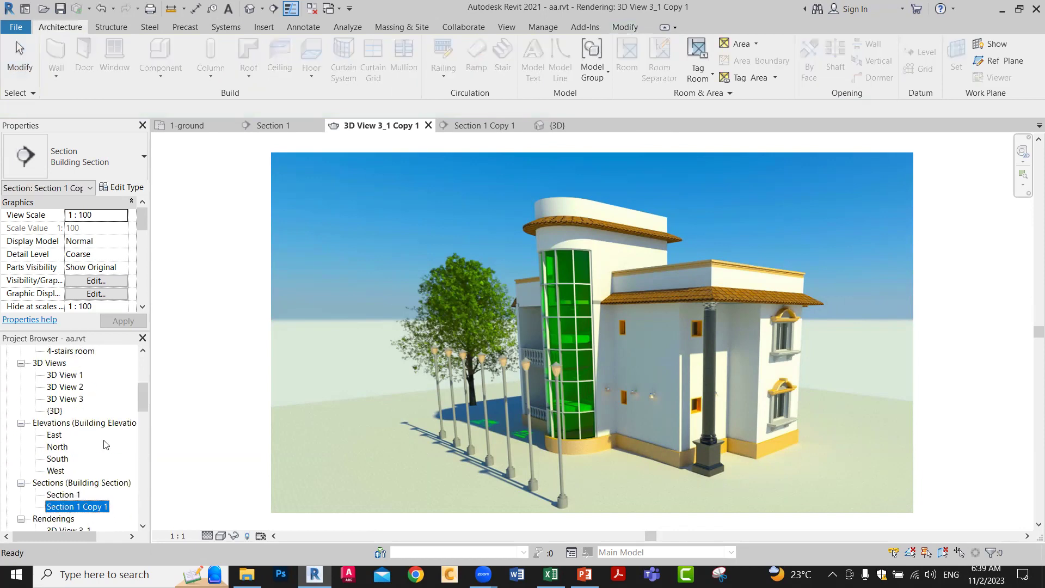
pyautogui.click(74, 458)
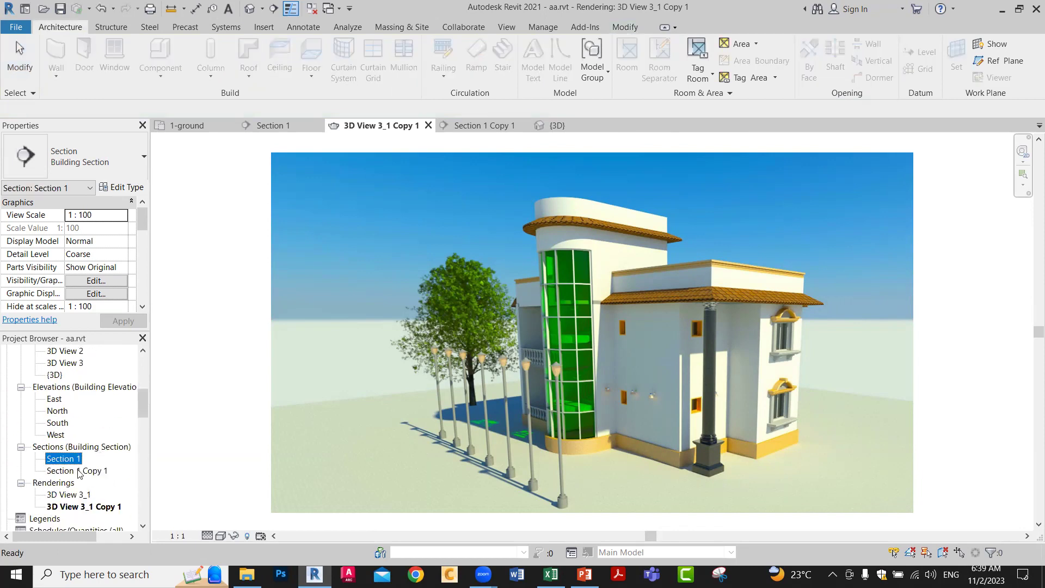
pyautogui.click(105, 475)
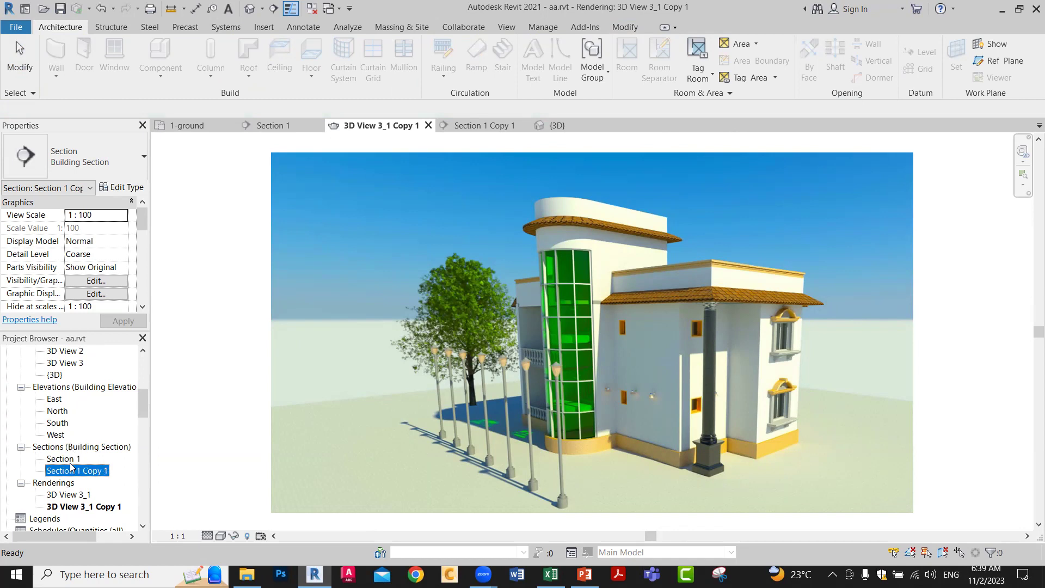
# Step: Collapse the Families category in the project tree and go back up to the floor and ceiling plans
pyautogui.scroll(-4, 70, 467)
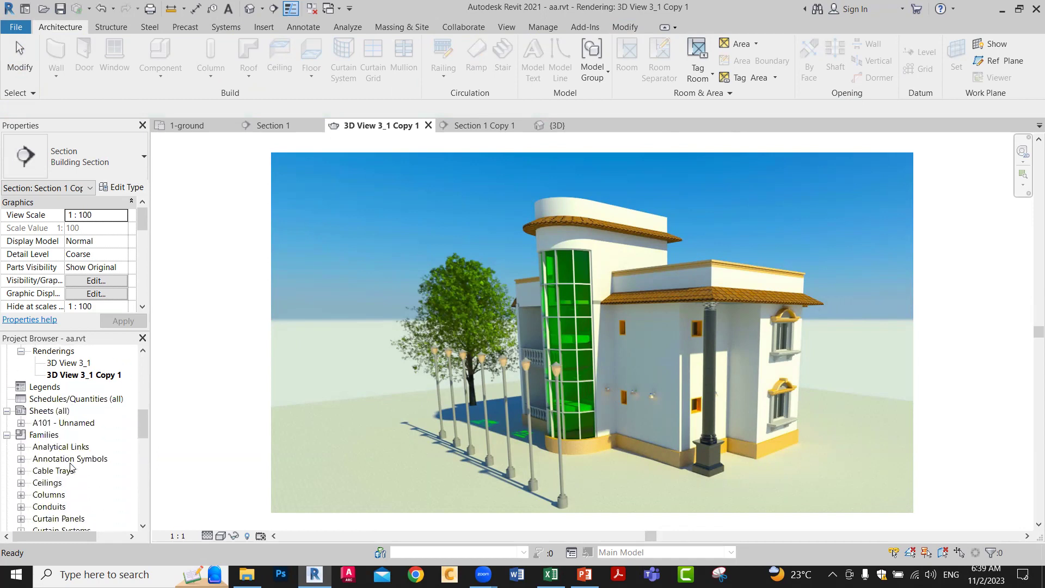
pyautogui.click(6, 435)
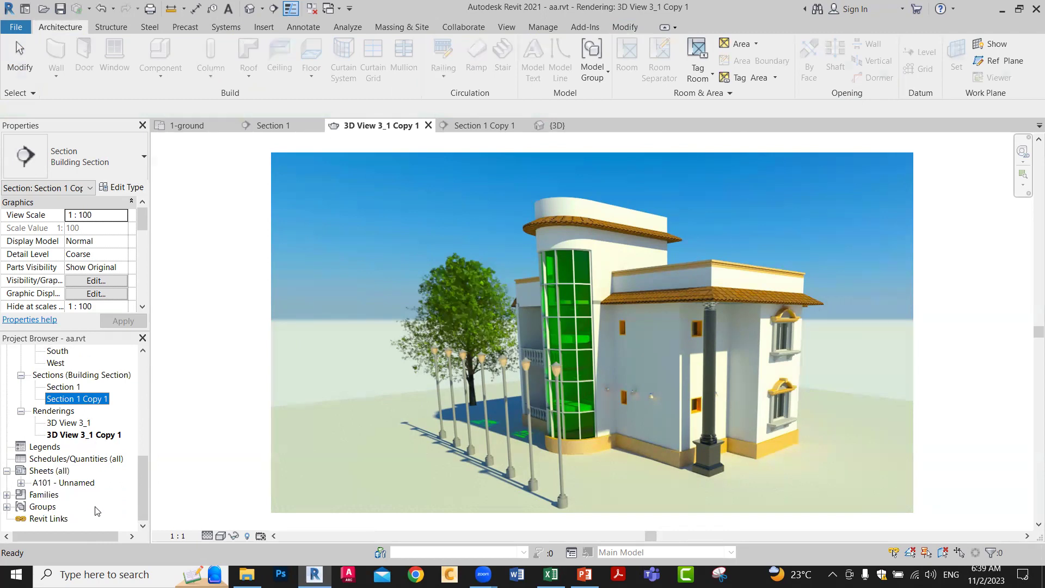
pyautogui.scroll(2, 97, 510)
pyautogui.scroll(1, 97, 511)
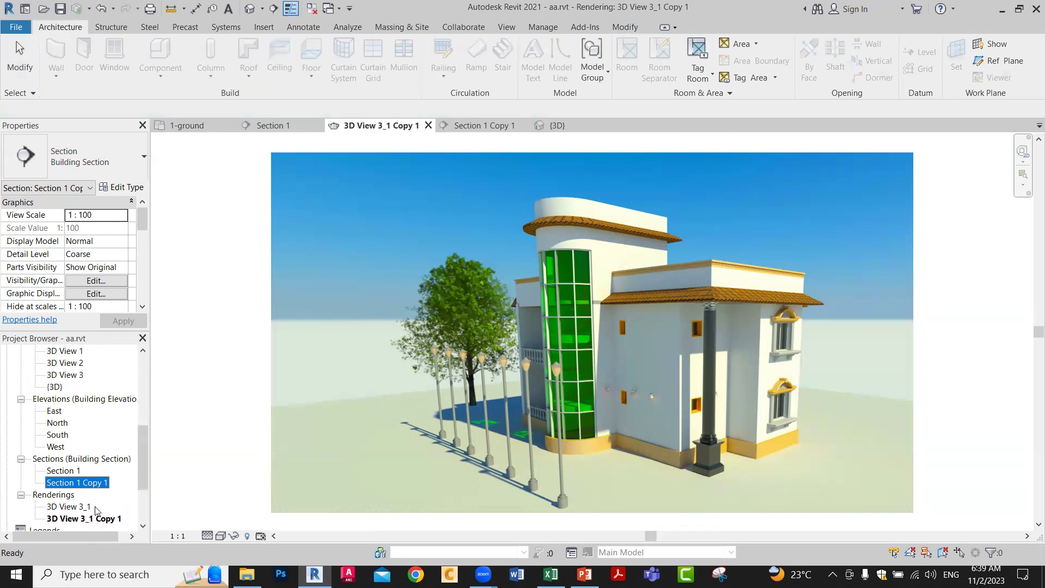
pyautogui.scroll(4, 97, 510)
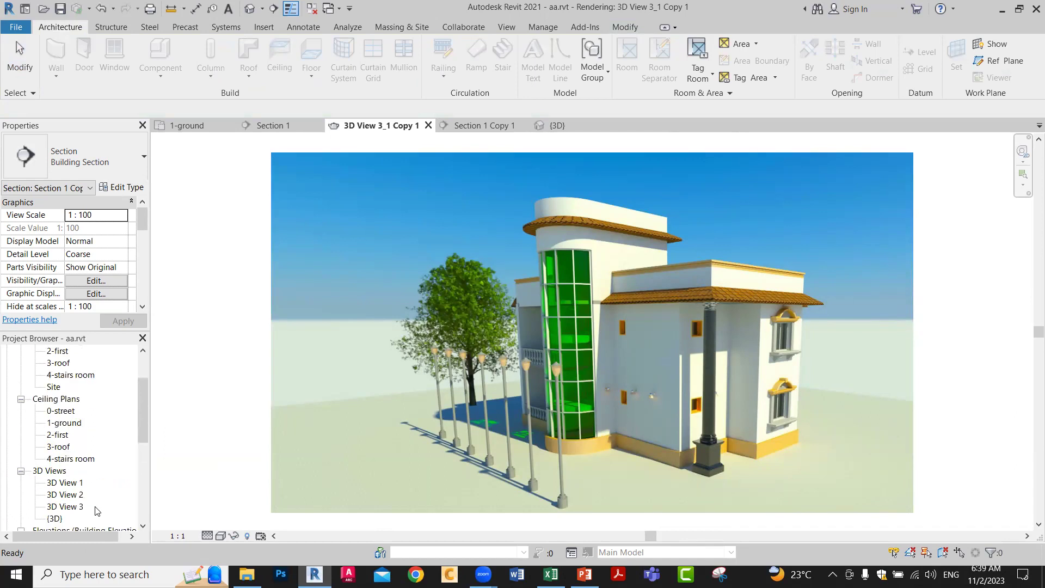
pyautogui.scroll(1, 96, 510)
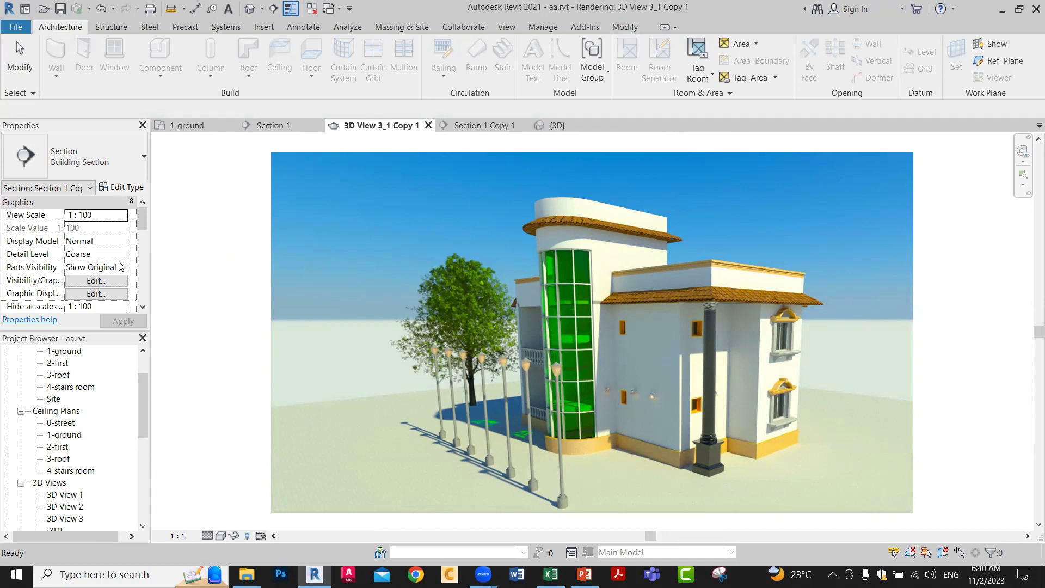
# Step: Examine the graphics, extents and identity data properties of Section 1 Copy 1
pyautogui.moveTo(142, 219)
pyautogui.mouseDown()
pyautogui.moveTo(144, 296)
pyautogui.moveTo(144, 218)
pyautogui.mouseUp()
pyautogui.scroll(-2, 43, 281)
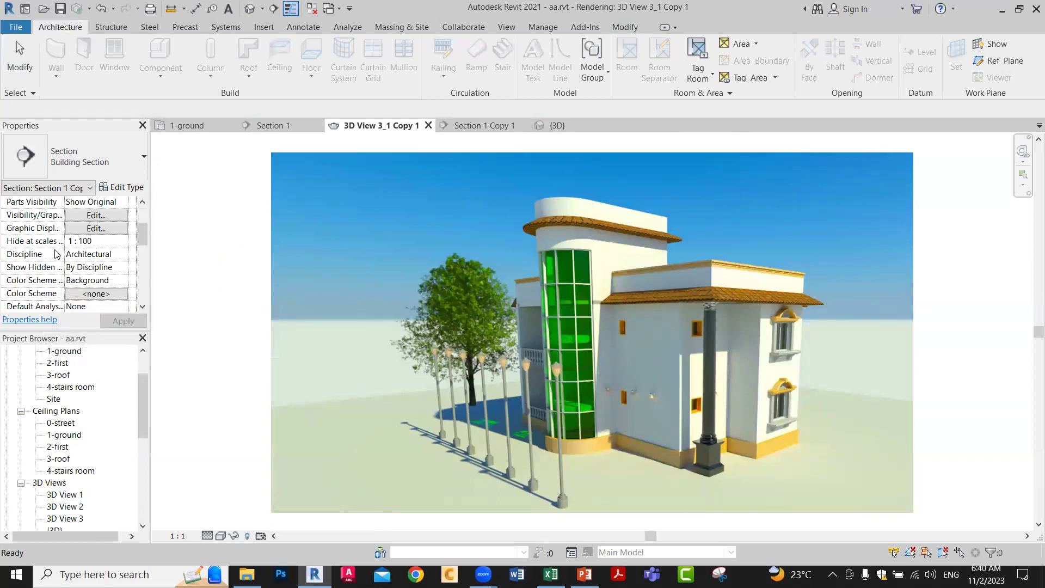
pyautogui.scroll(-1, 38, 289)
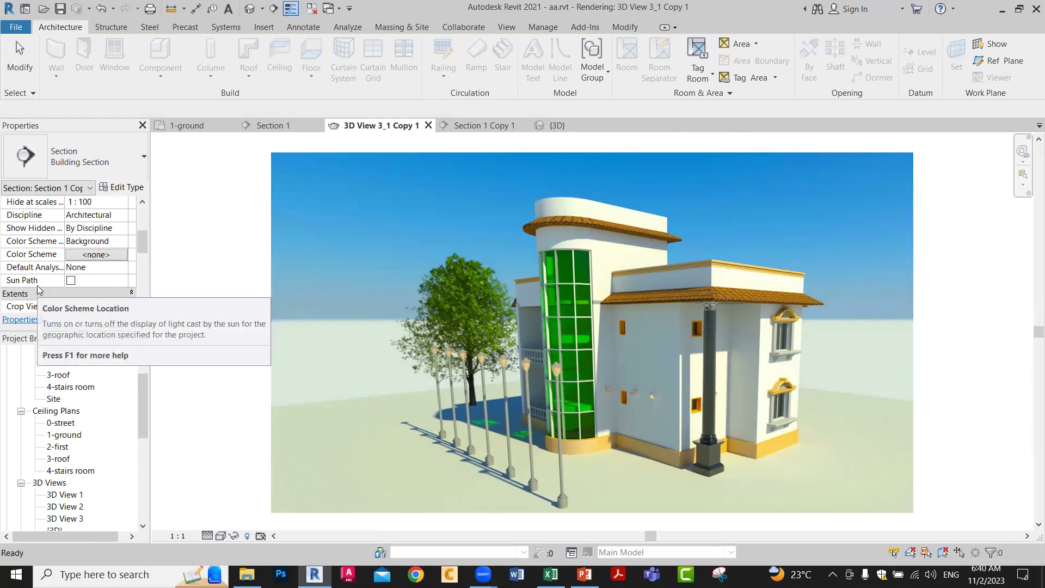
pyautogui.scroll(-1, 41, 289)
pyautogui.scroll(-2, 64, 285)
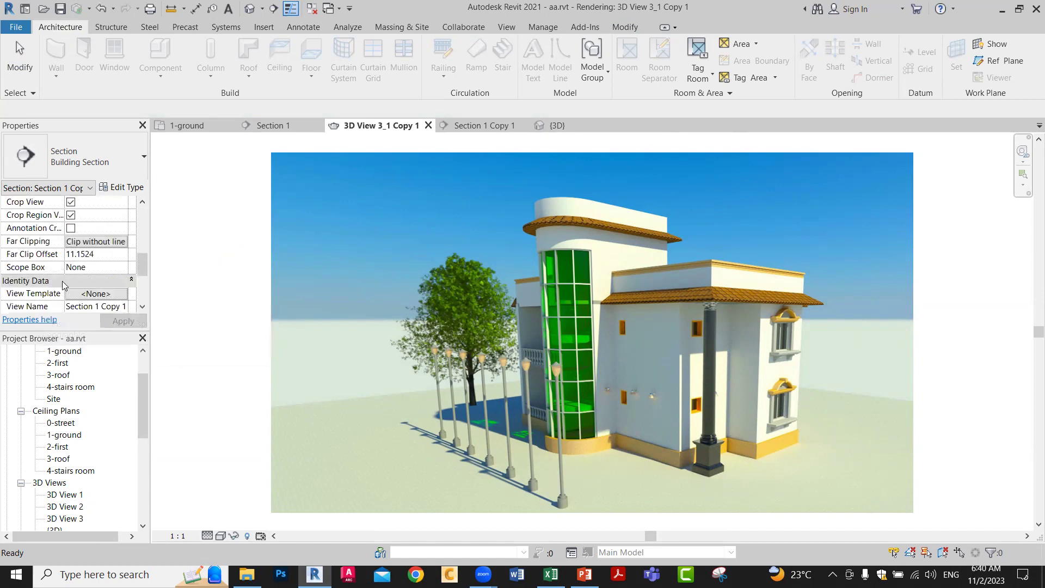
pyautogui.scroll(-2, 63, 285)
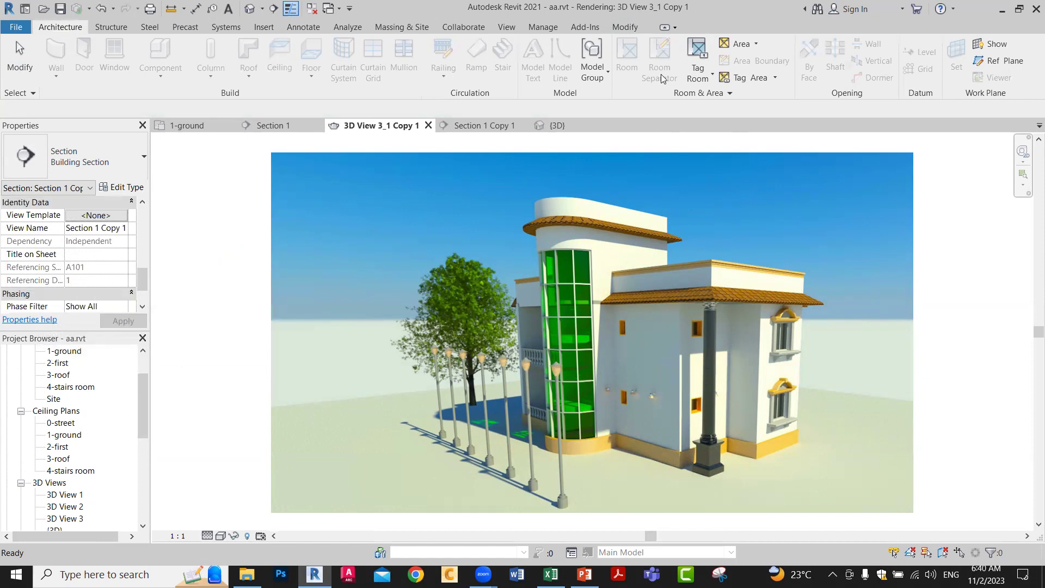
# Step: Switch to the {3D} view and go to the Section Box option in its properties
pyautogui.click(502, 125)
pyautogui.click(563, 126)
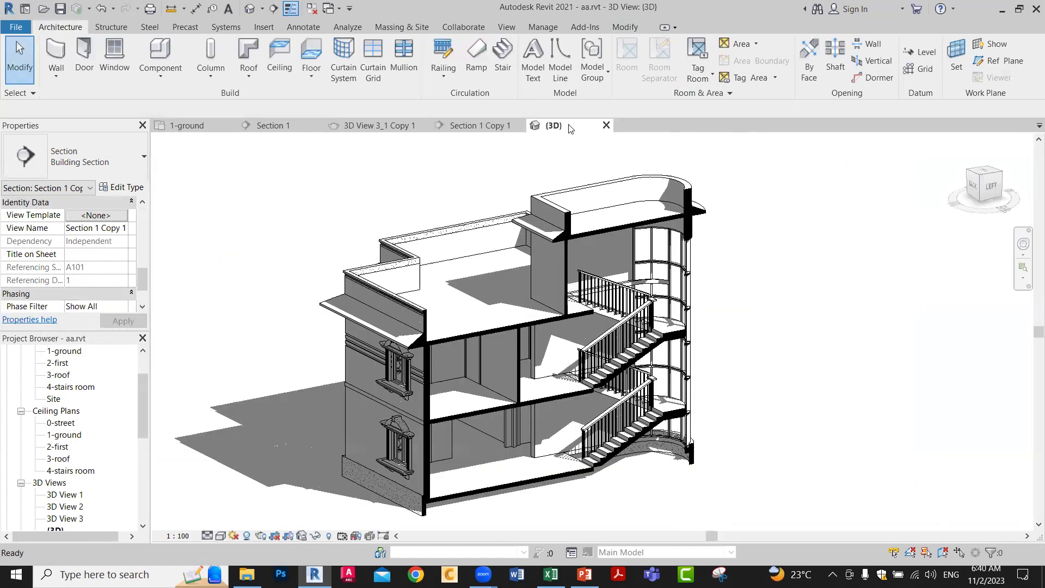
pyautogui.scroll(2, 64, 233)
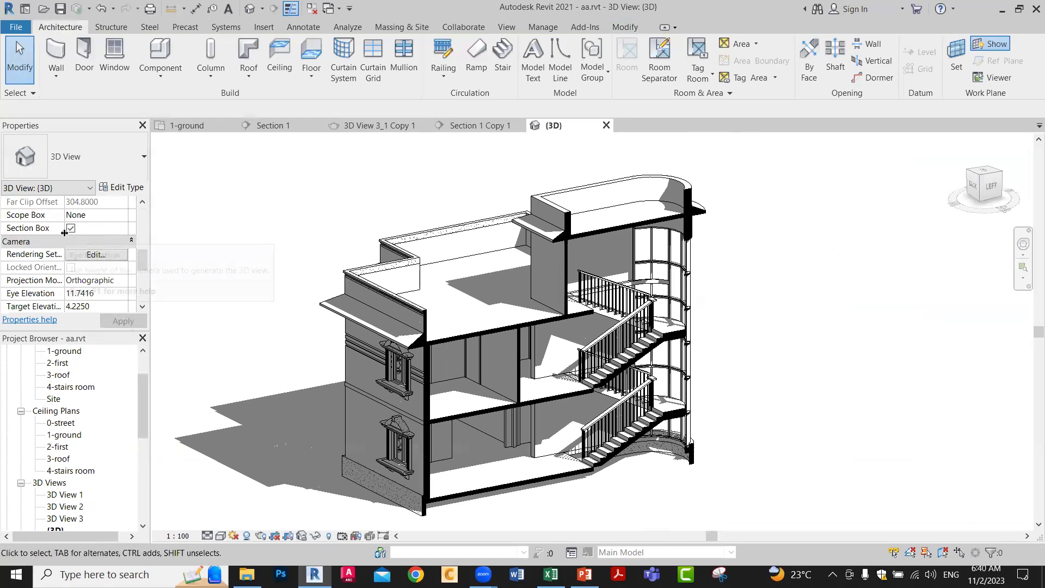
pyautogui.click(70, 229)
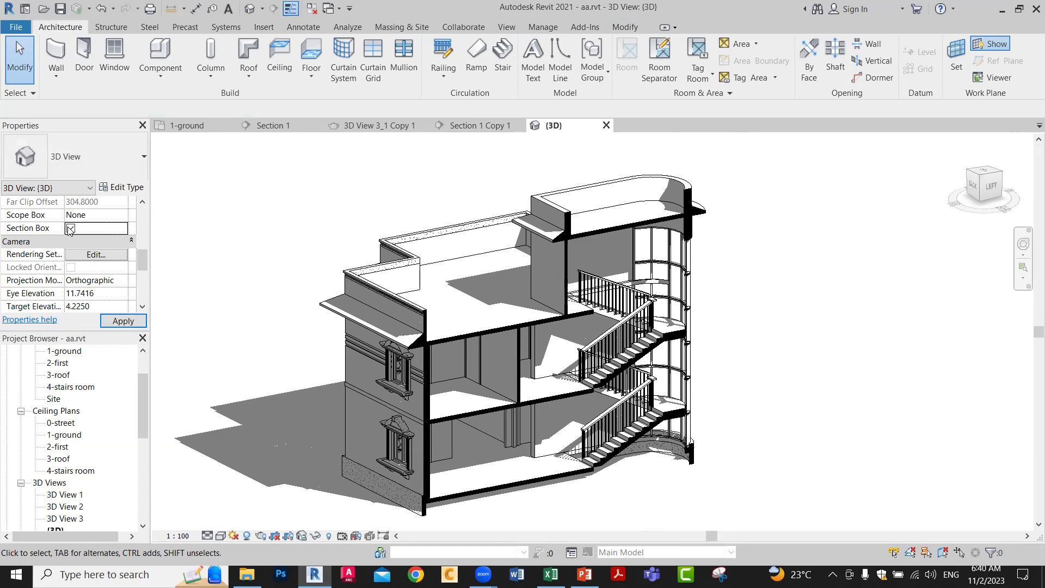
# Step: Open the 1-ground floor plan, select the stair section line to examine its extents and graphics properties, and deselect it
pyautogui.doubleClick(65, 352)
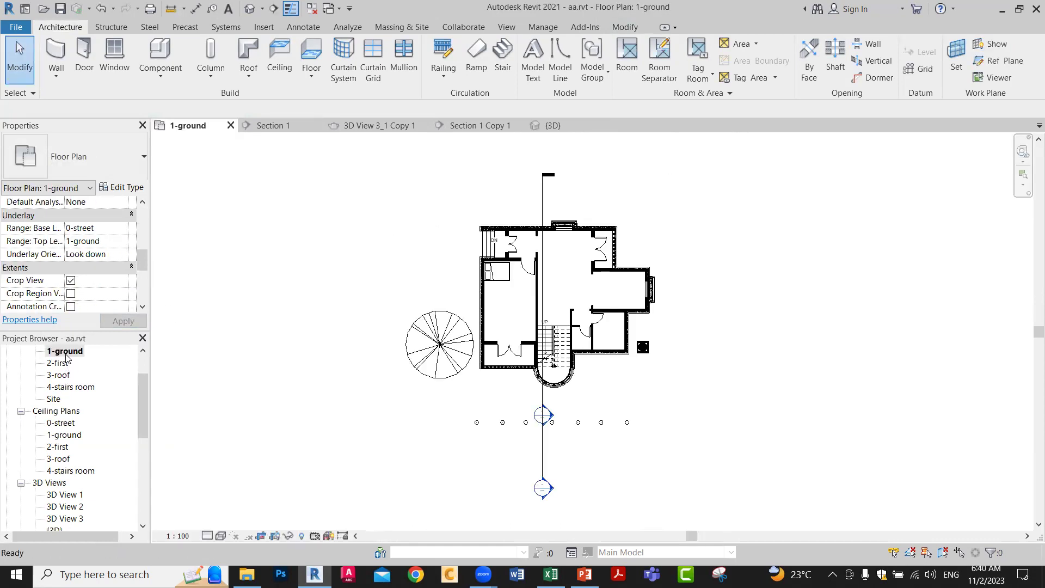
pyautogui.click(541, 449)
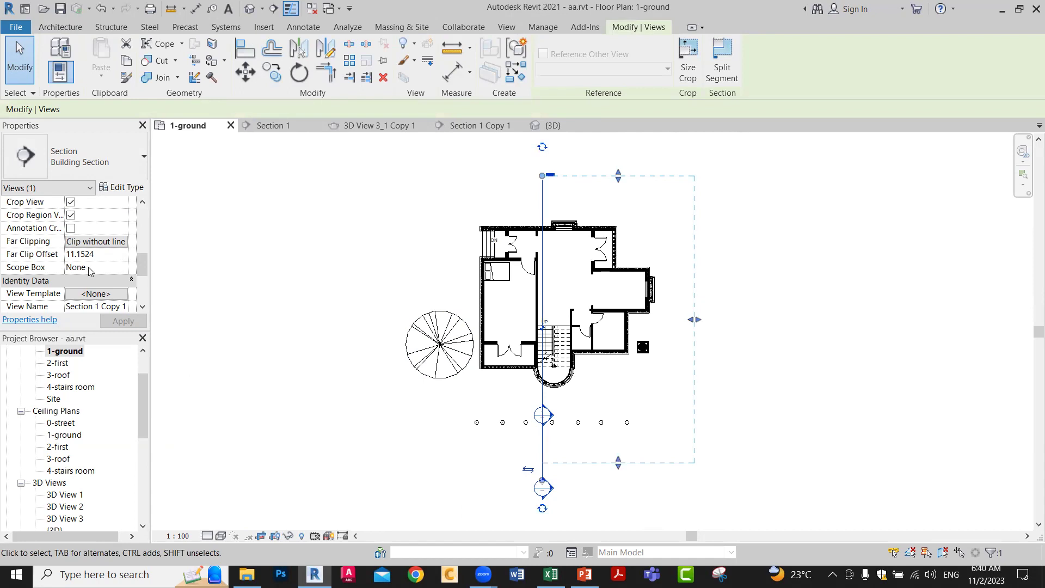
pyautogui.scroll(3, 108, 267)
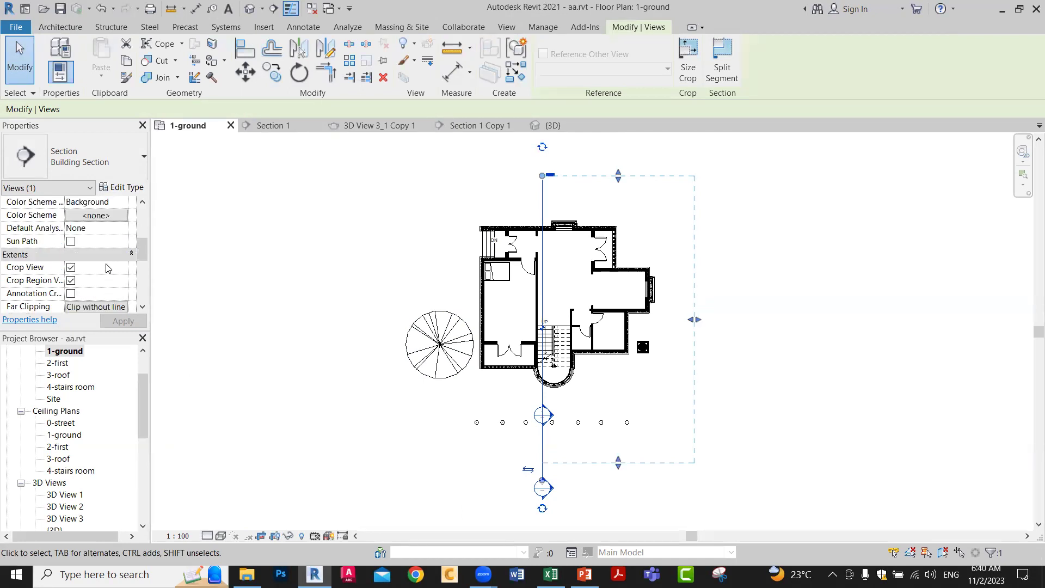
pyautogui.scroll(1, 108, 267)
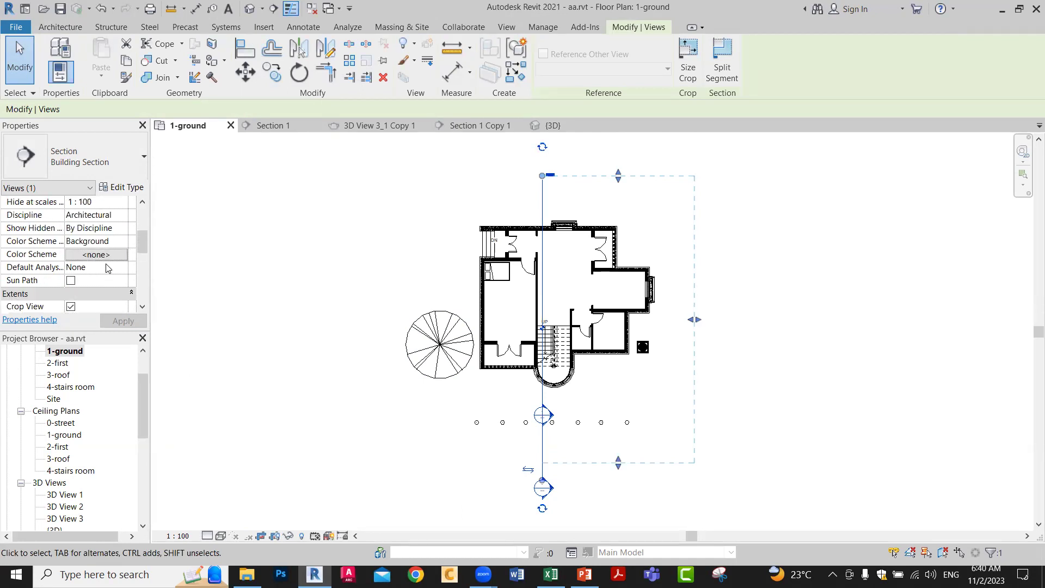
pyautogui.scroll(3, 107, 268)
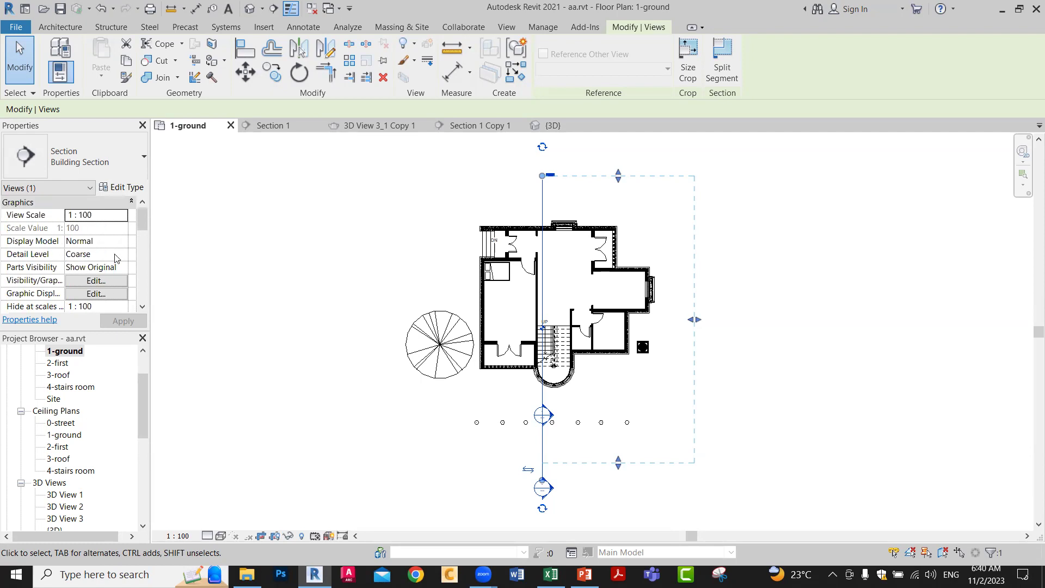
pyautogui.moveTo(144, 218); pyautogui.dragTo(147, 238)
pyautogui.scroll(3, 147, 237)
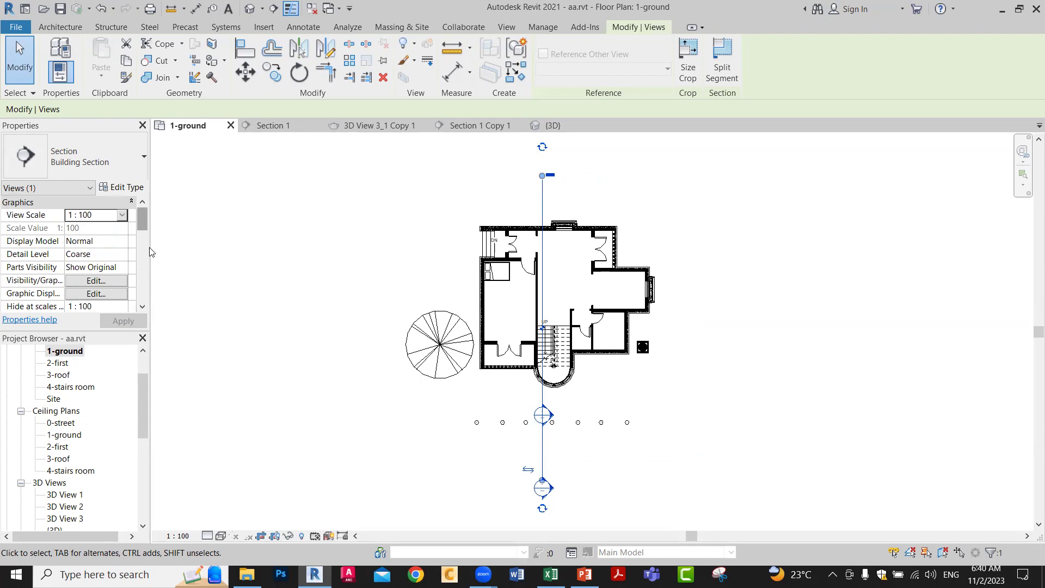
pyautogui.moveTo(145, 226); pyautogui.dragTo(146, 239)
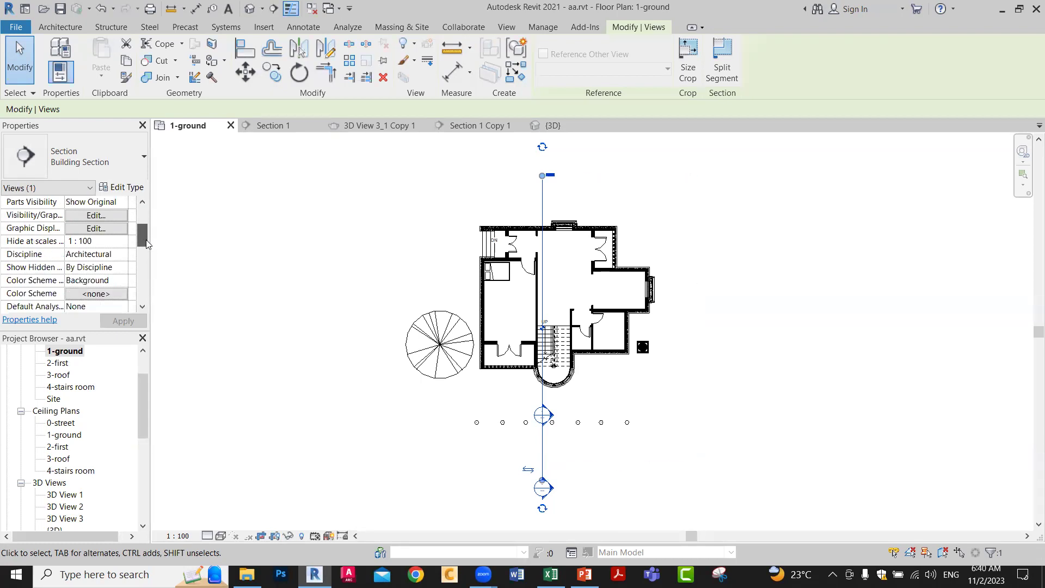
pyautogui.scroll(3, 146, 239)
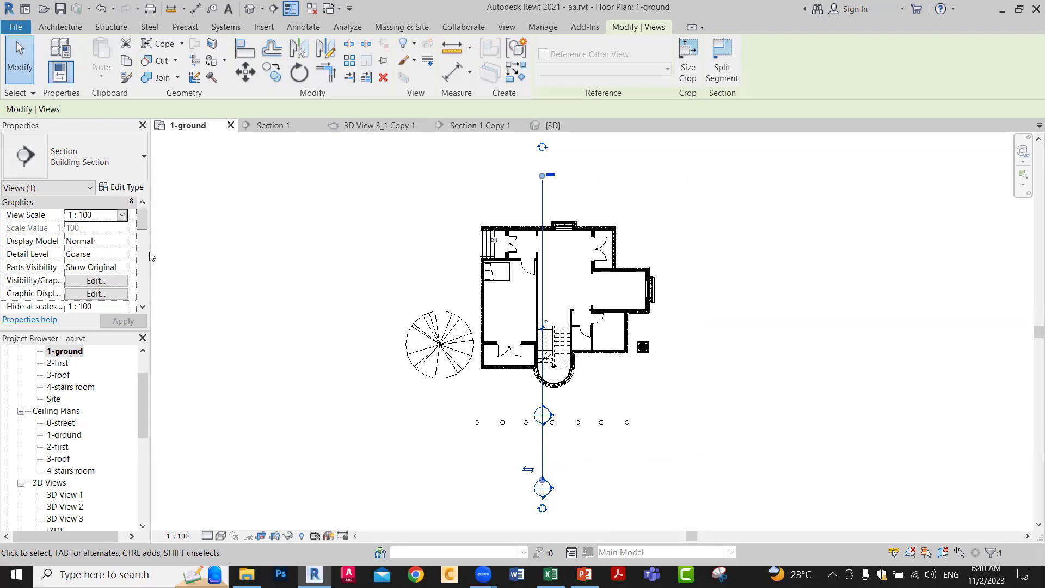
pyautogui.moveTo(144, 224); pyautogui.dragTo(143, 270)
pyautogui.click(273, 287)
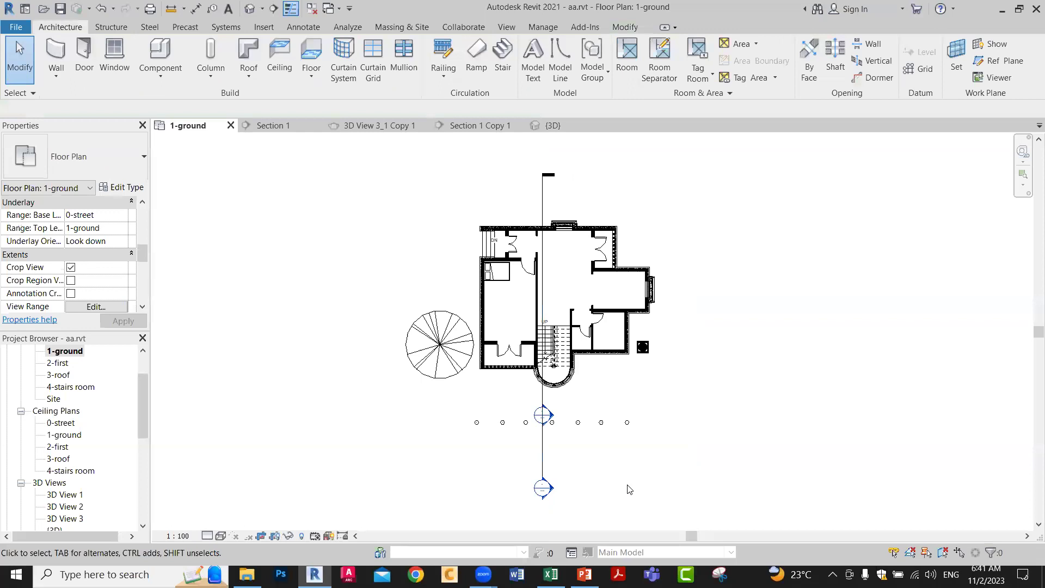